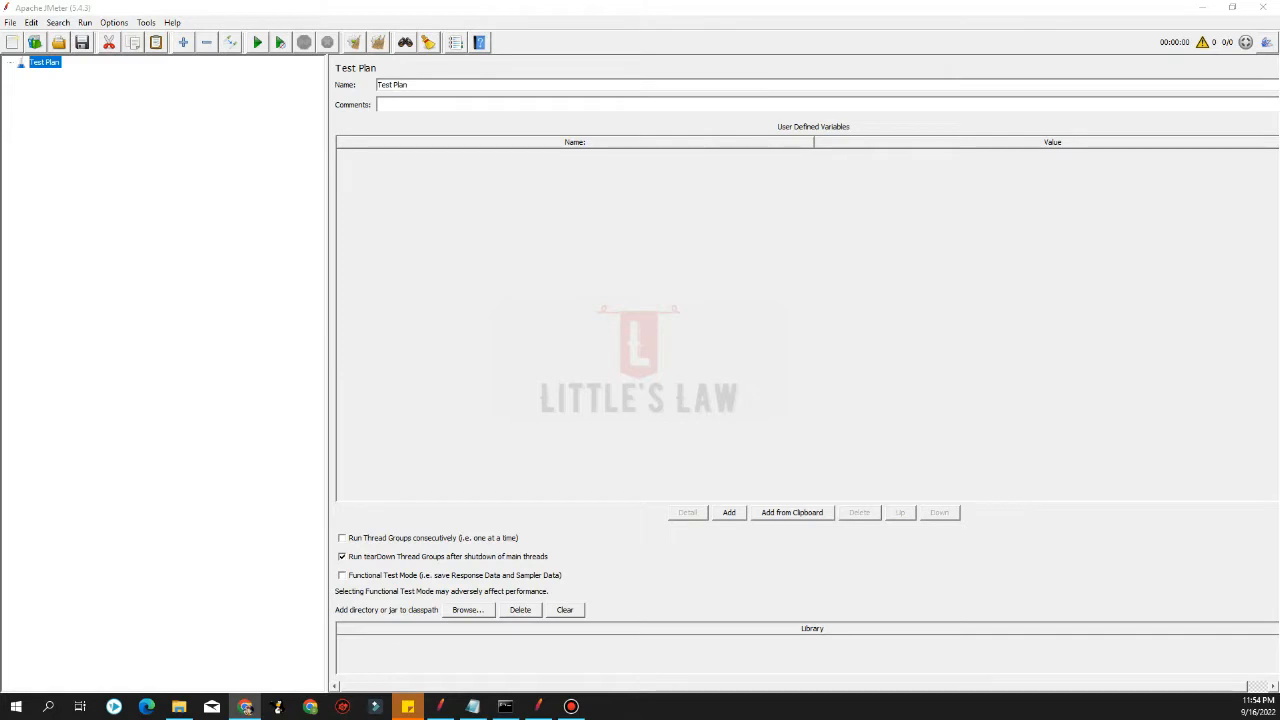
Add a Thread Group to the Test Plan
right_click(47, 68)
mouse_move(90, 72)
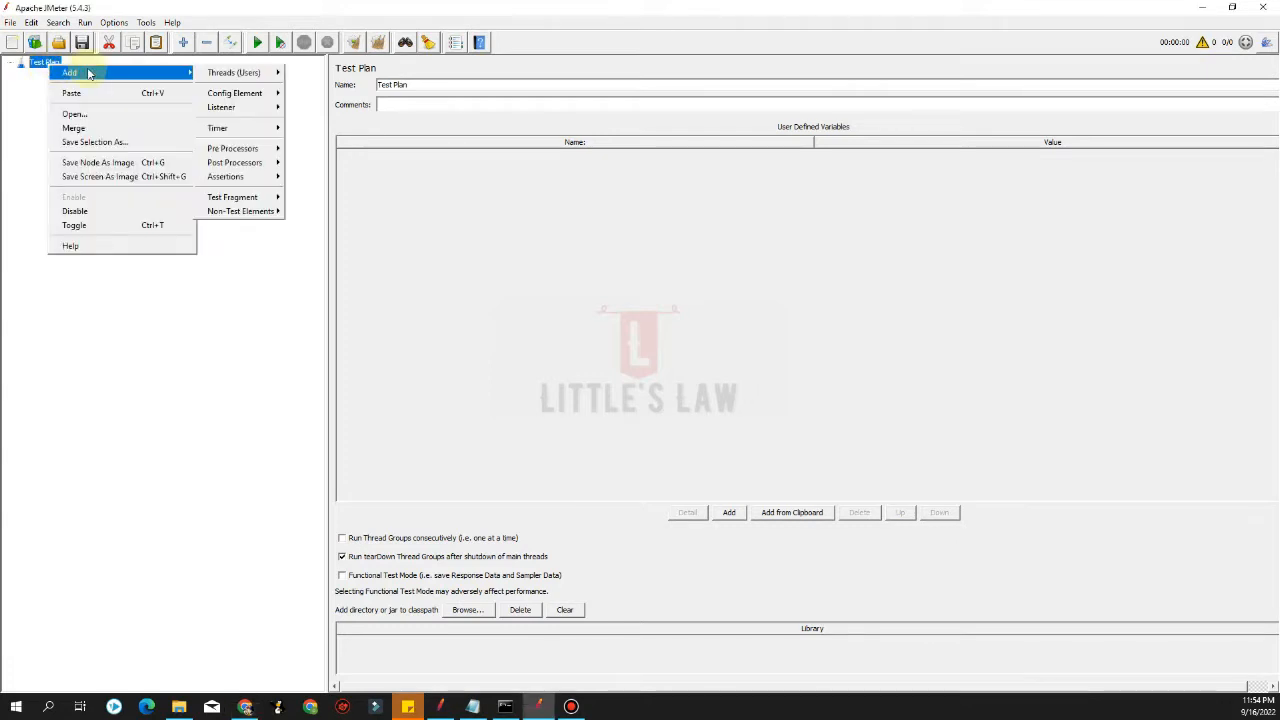
mouse_move(228, 74)
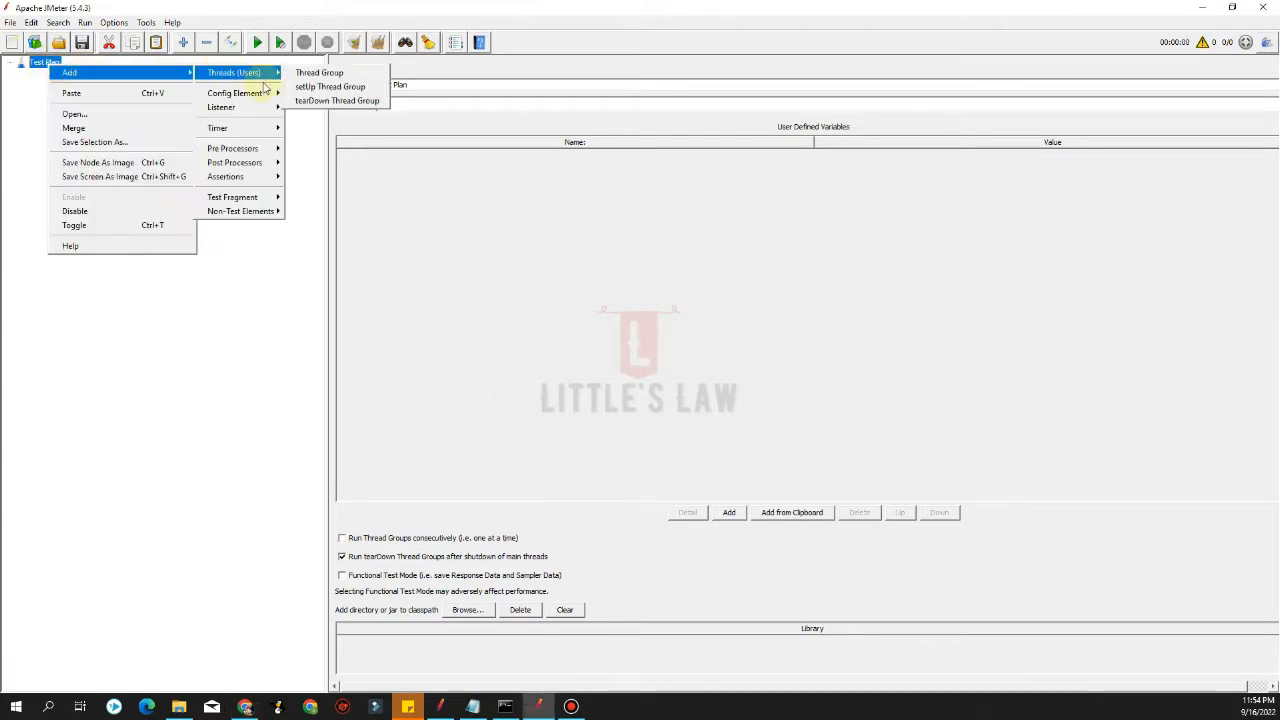
click(301, 73)
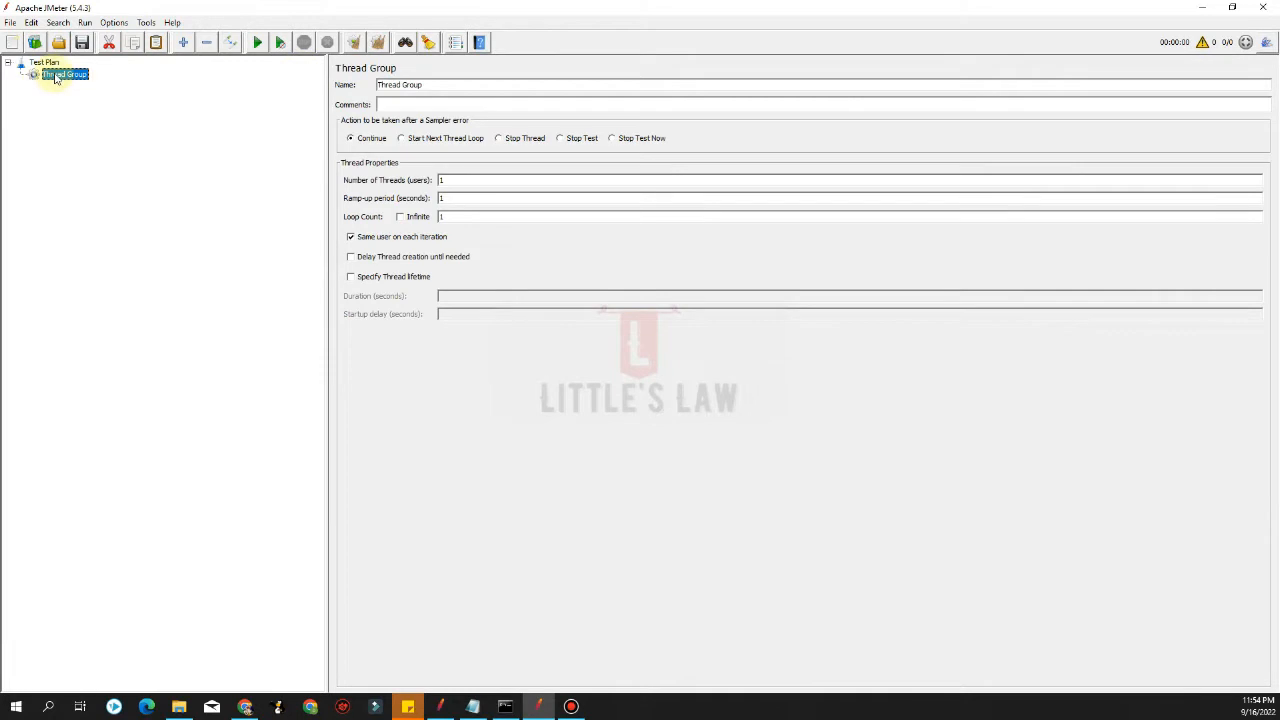
Add an HTTP Request sampler under the Thread Group
right_click(56, 75)
mouse_move(95, 81)
mouse_move(241, 86)
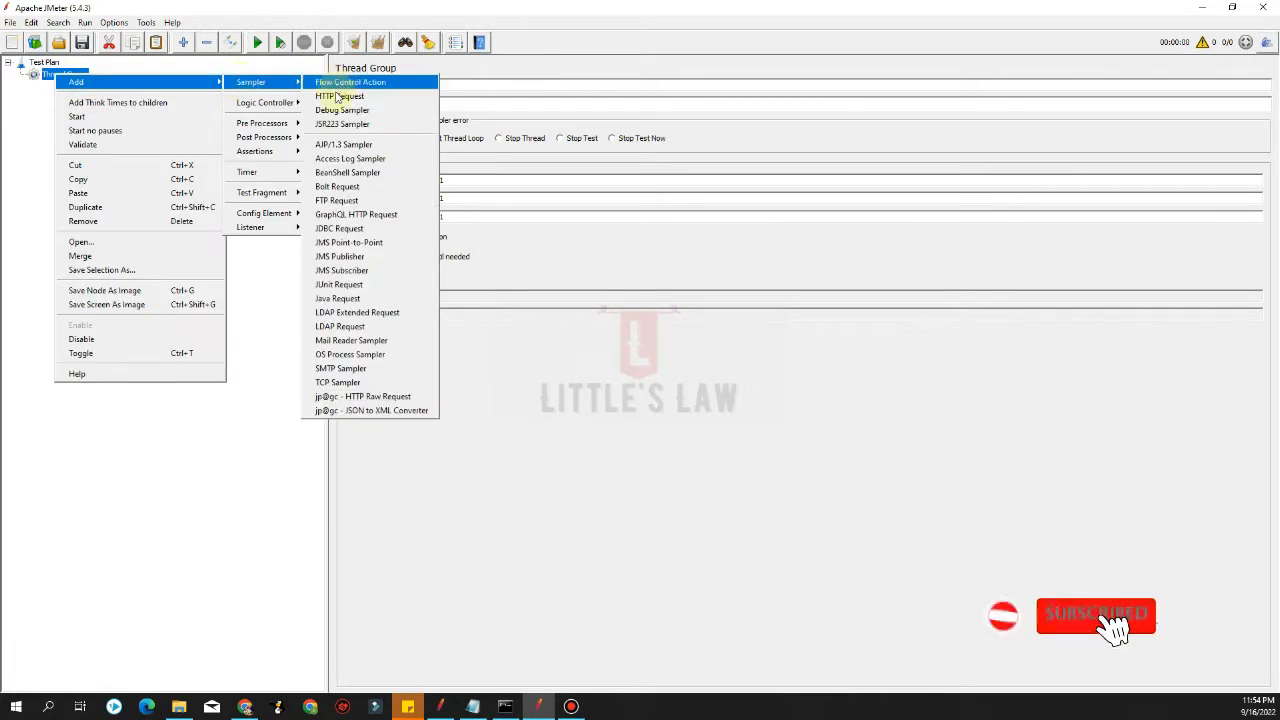
click(339, 96)
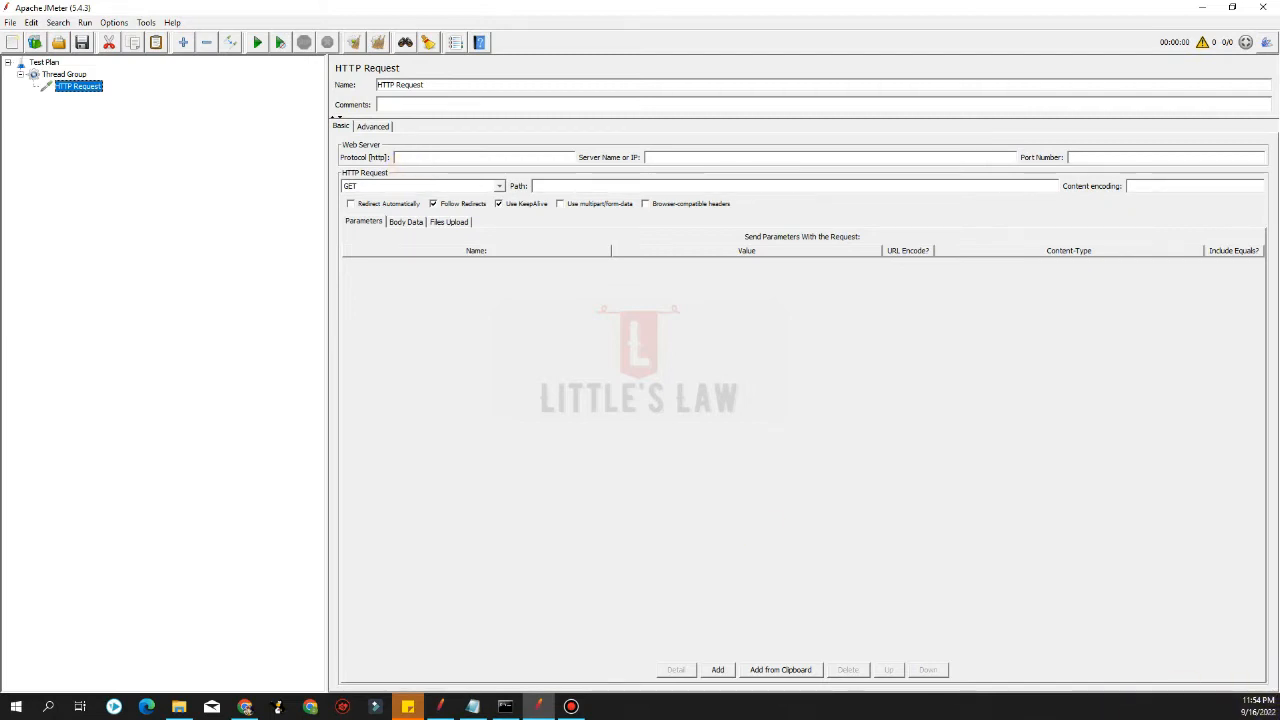
key(alt+Tab)
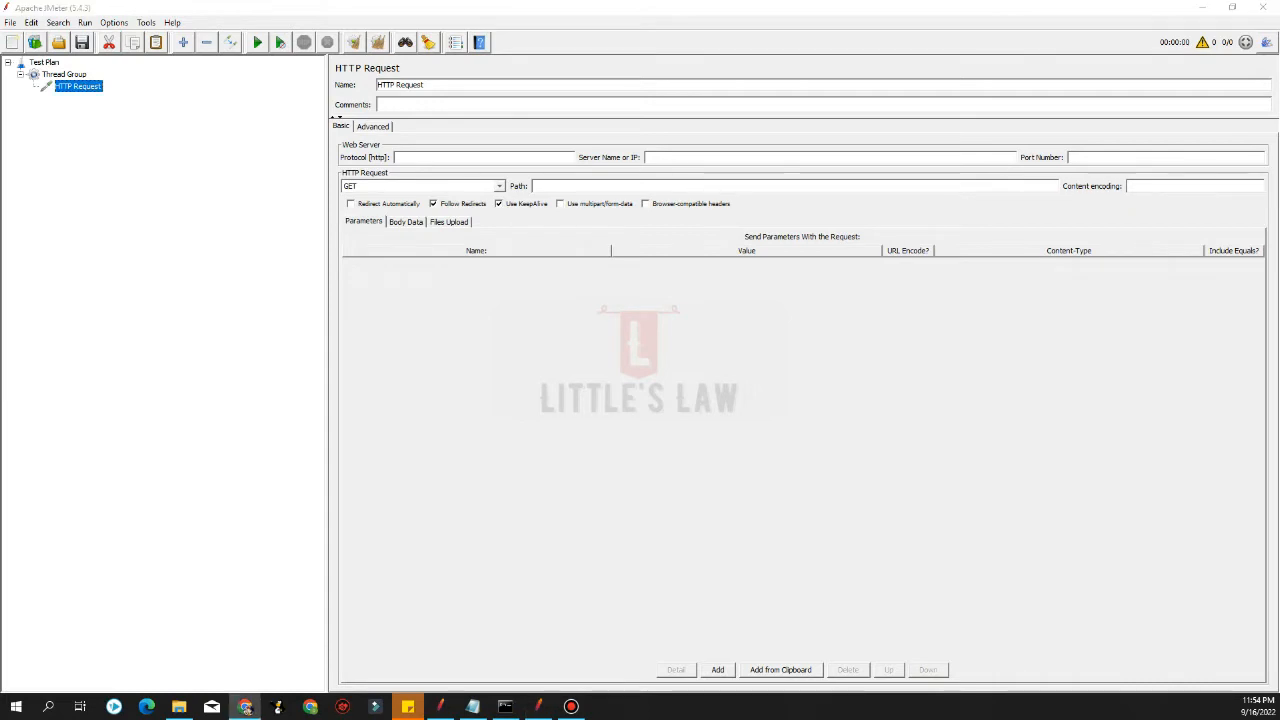
click(706, 163)
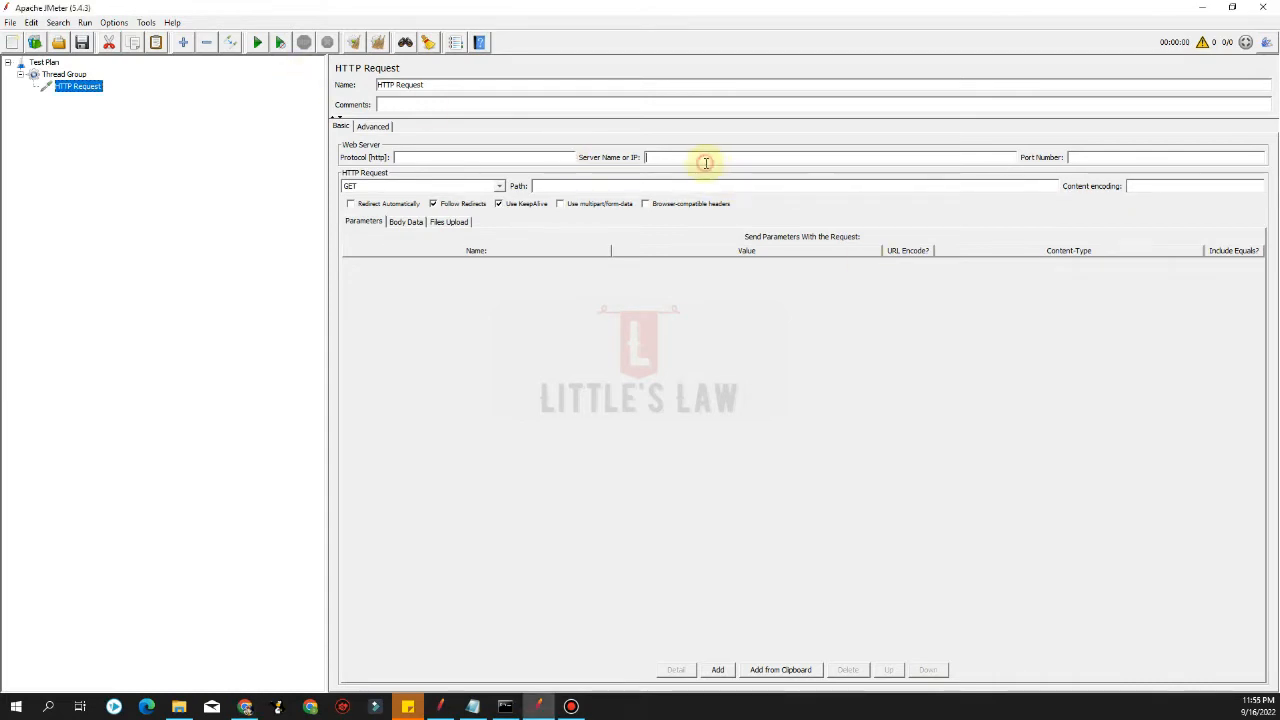
text(www.blazedemo.co)
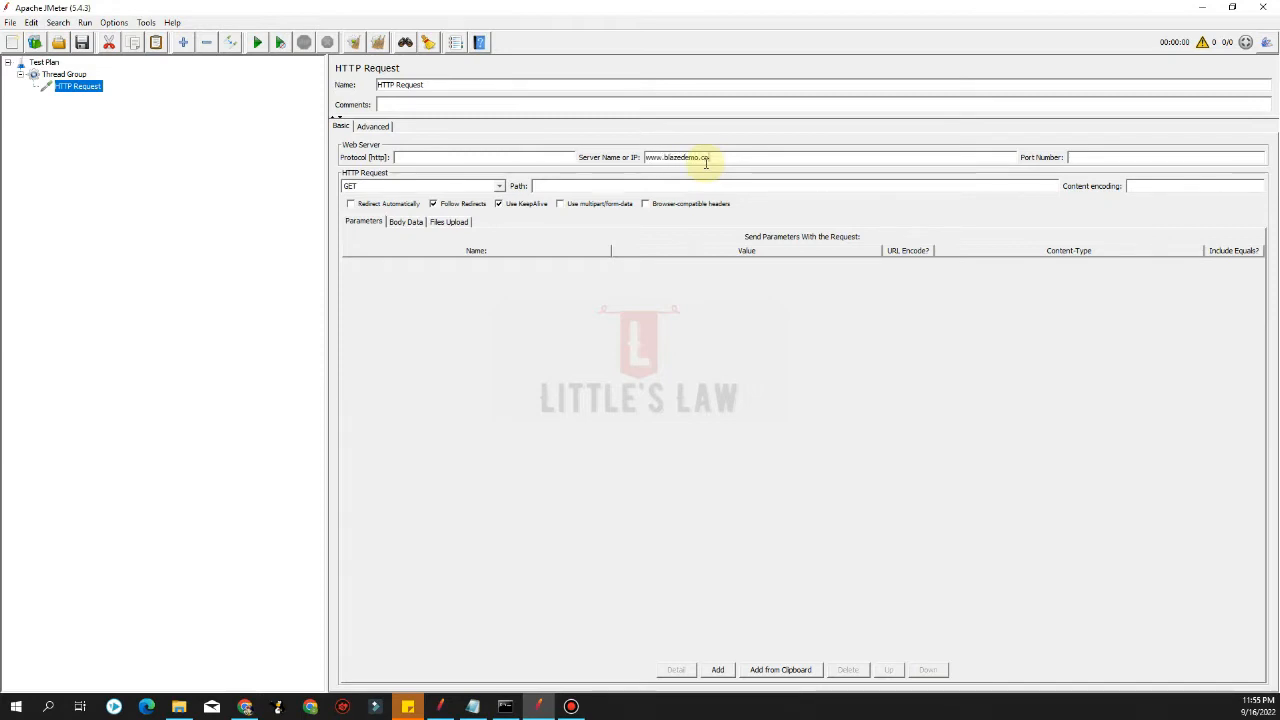
text(m)
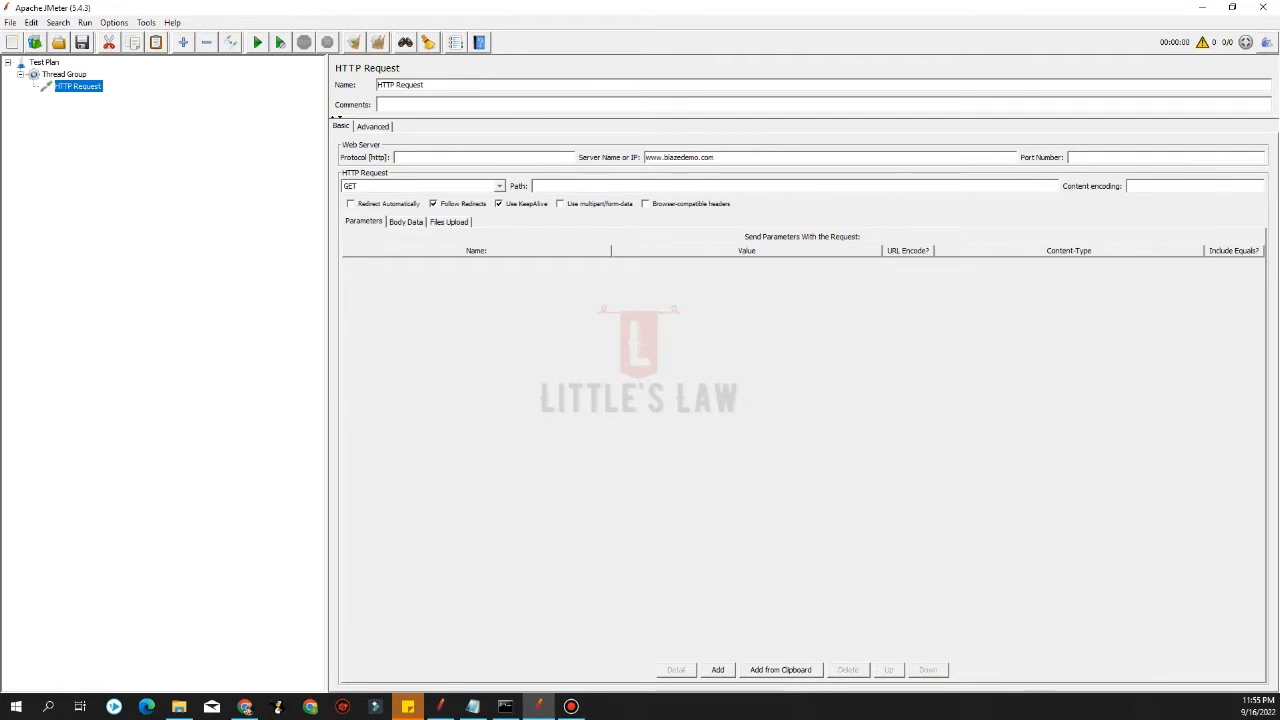
Switch to the browser showing blazedemo.com and reposition its window beside the test plan
click(245, 706)
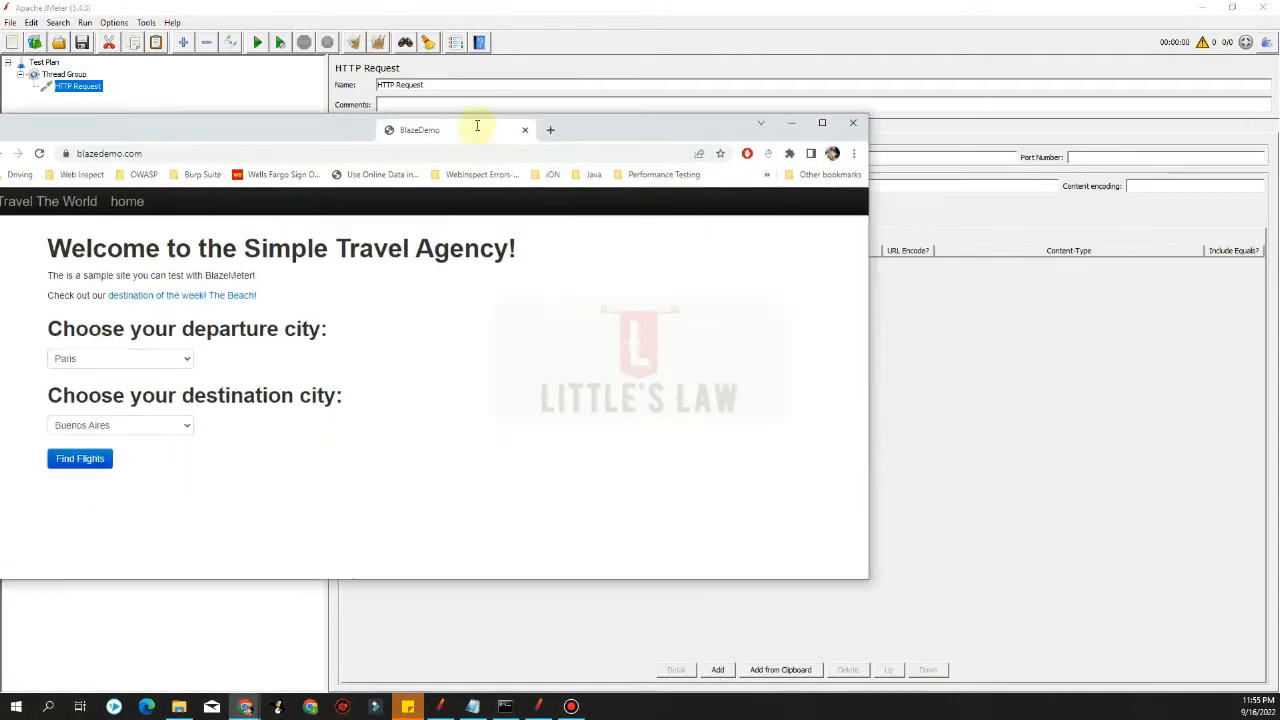
drag(477, 123, 663, 123)
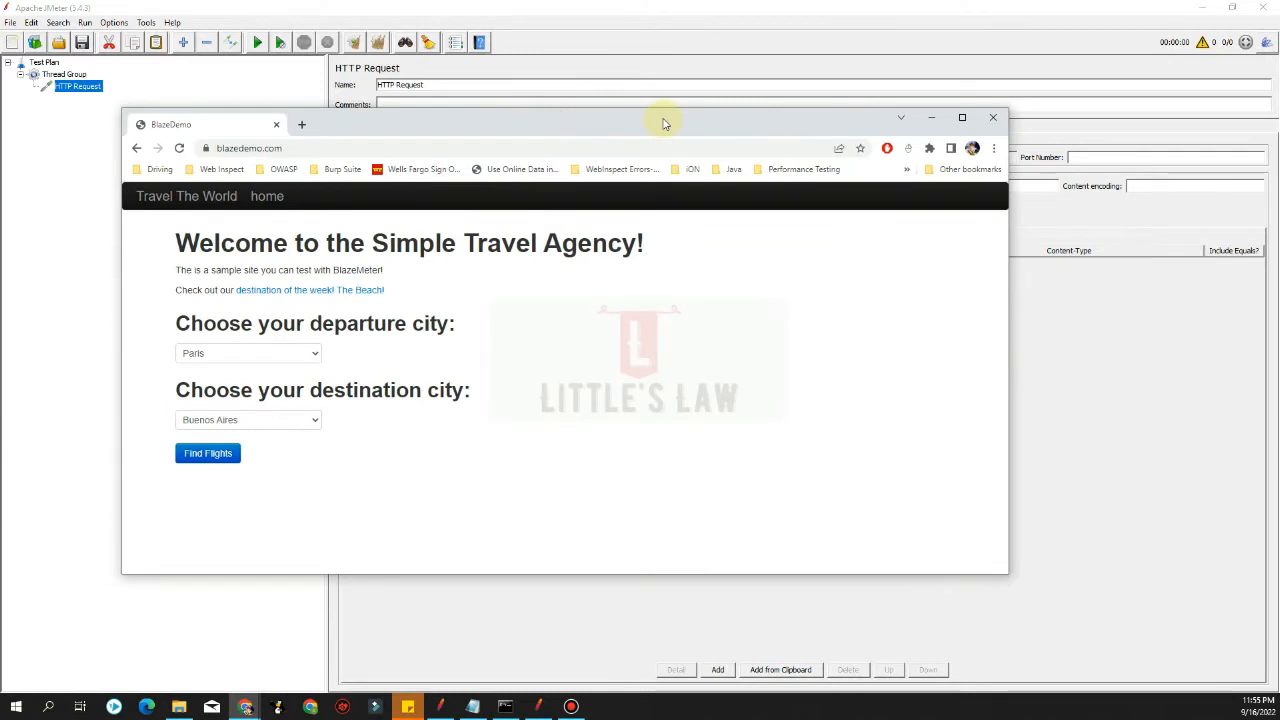
drag(416, 118, 429, 119)
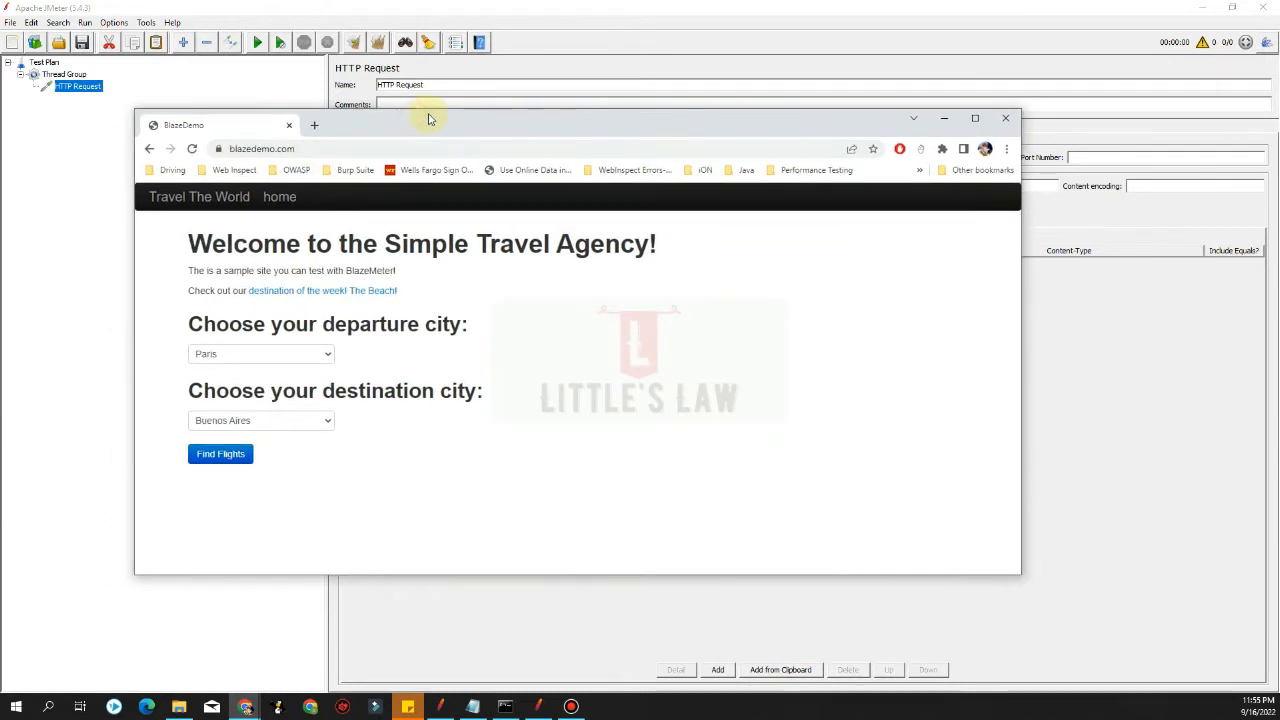
Examine the BlazeDemo home page's address, departure city list and headings
click(226, 146)
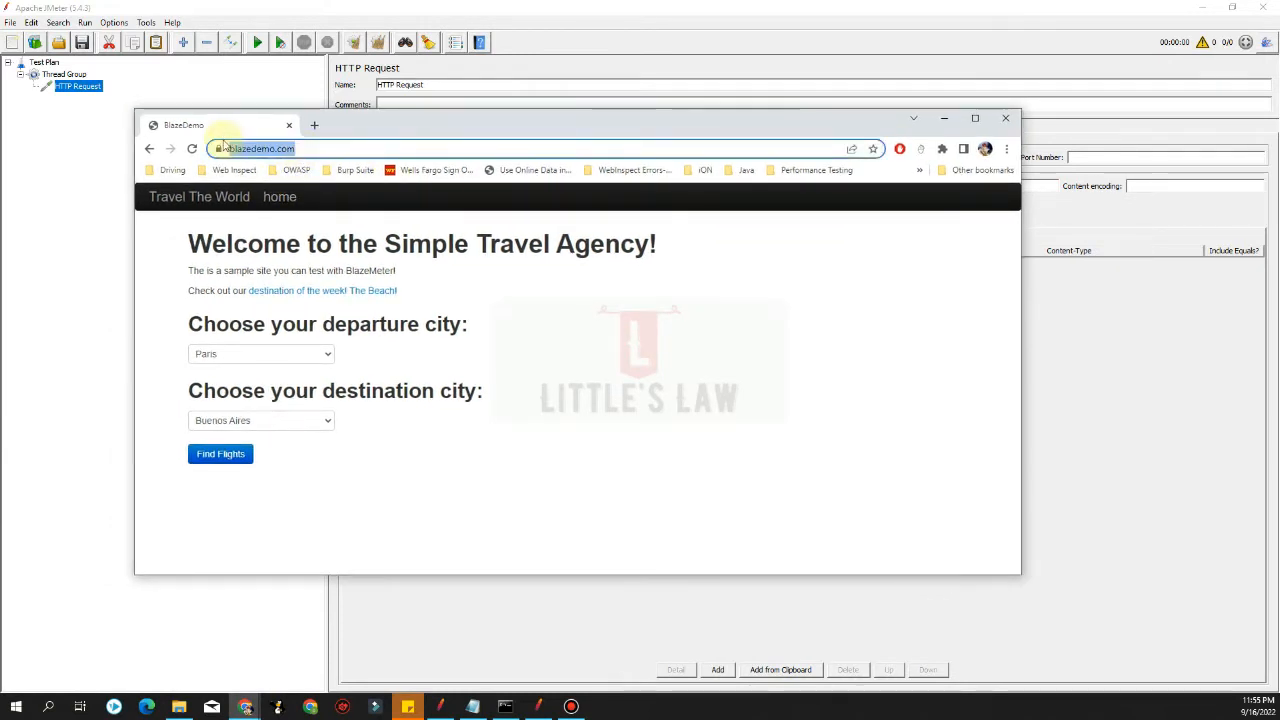
click(300, 354)
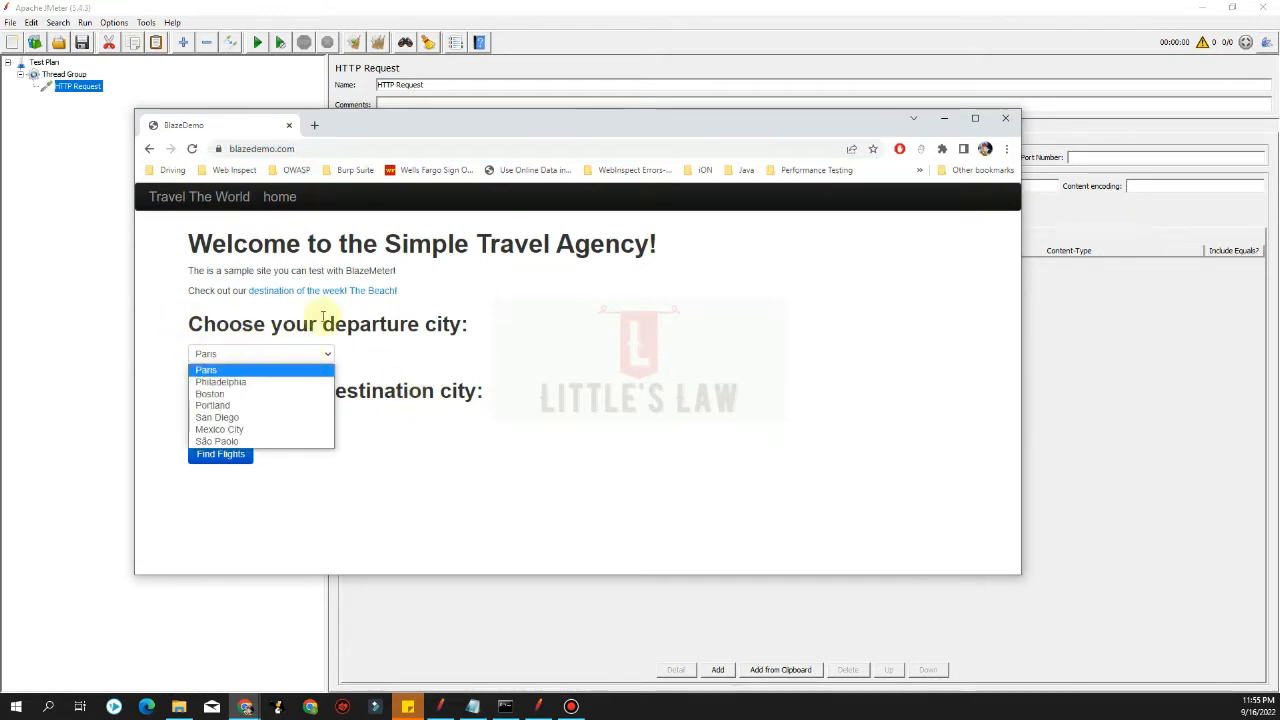
click(383, 493)
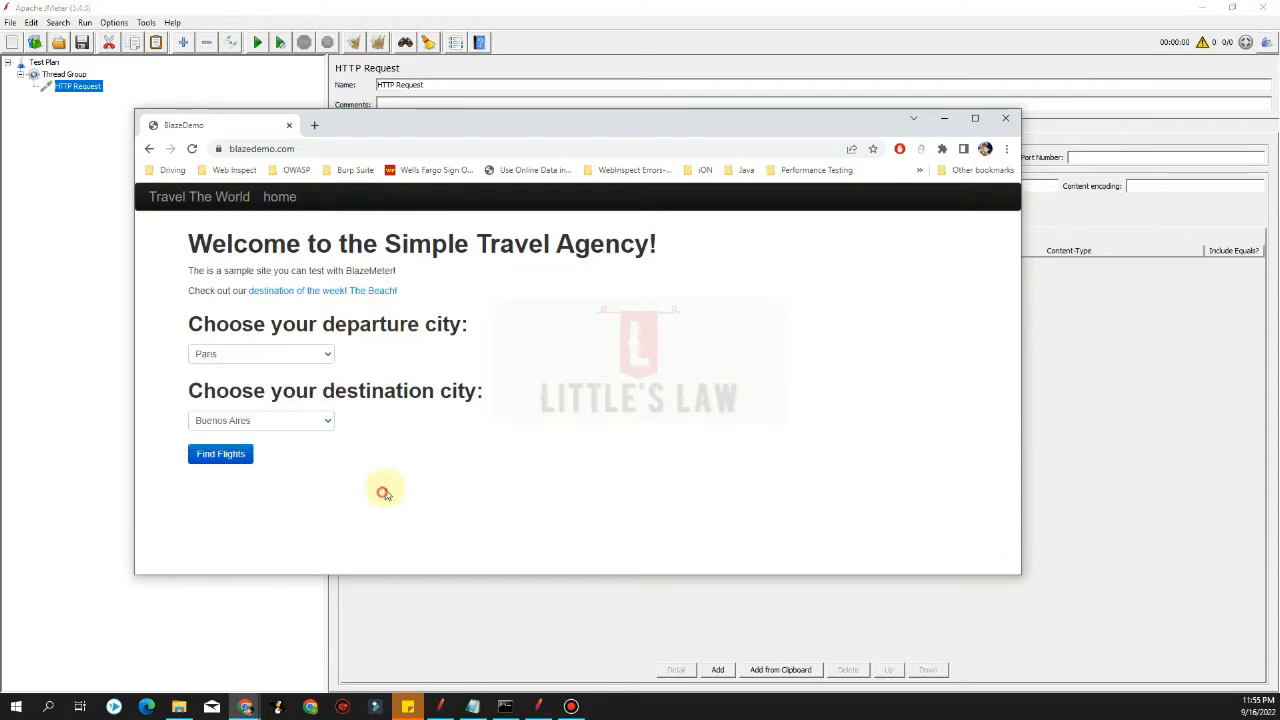
click(286, 421)
click(184, 358)
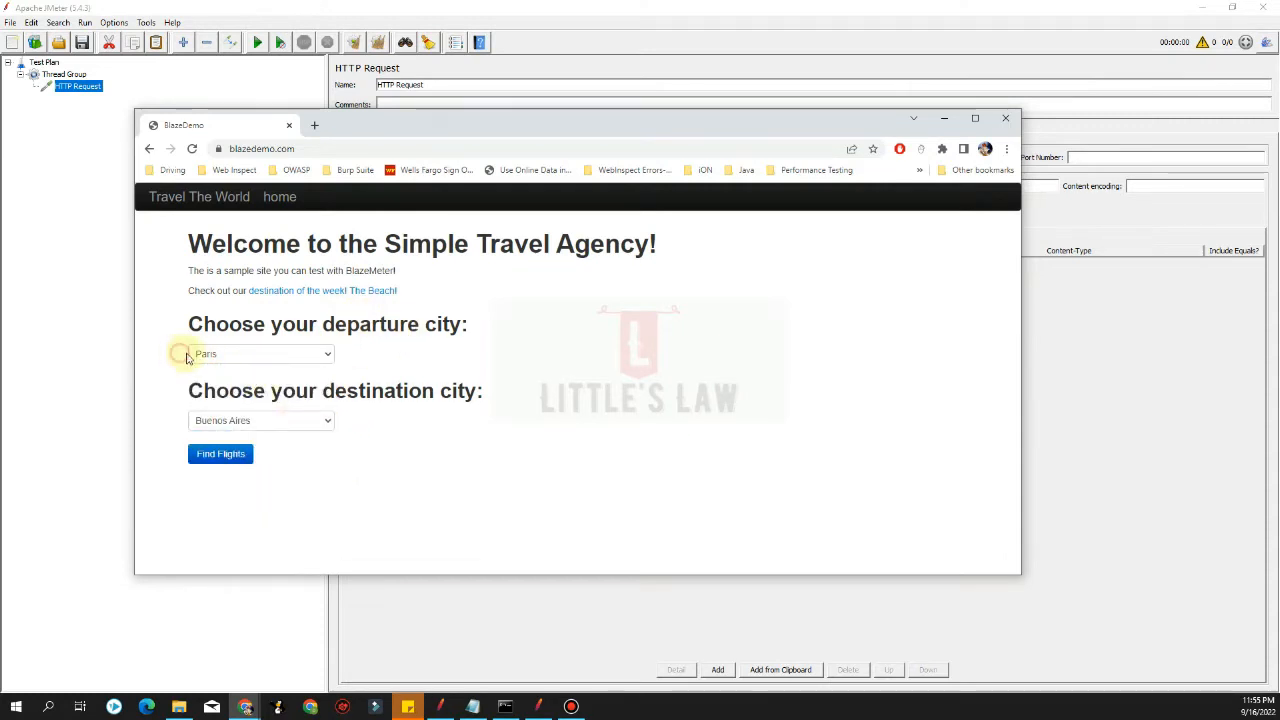
drag(226, 322, 350, 325)
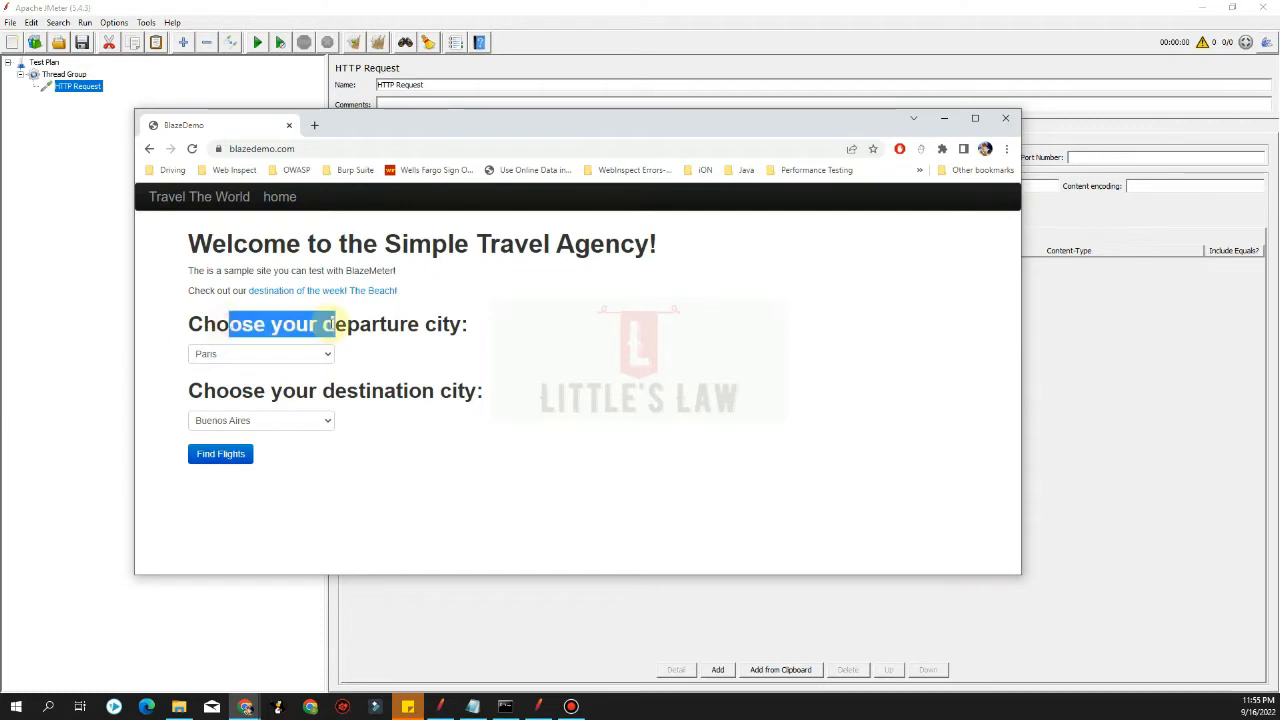
drag(242, 390, 305, 398)
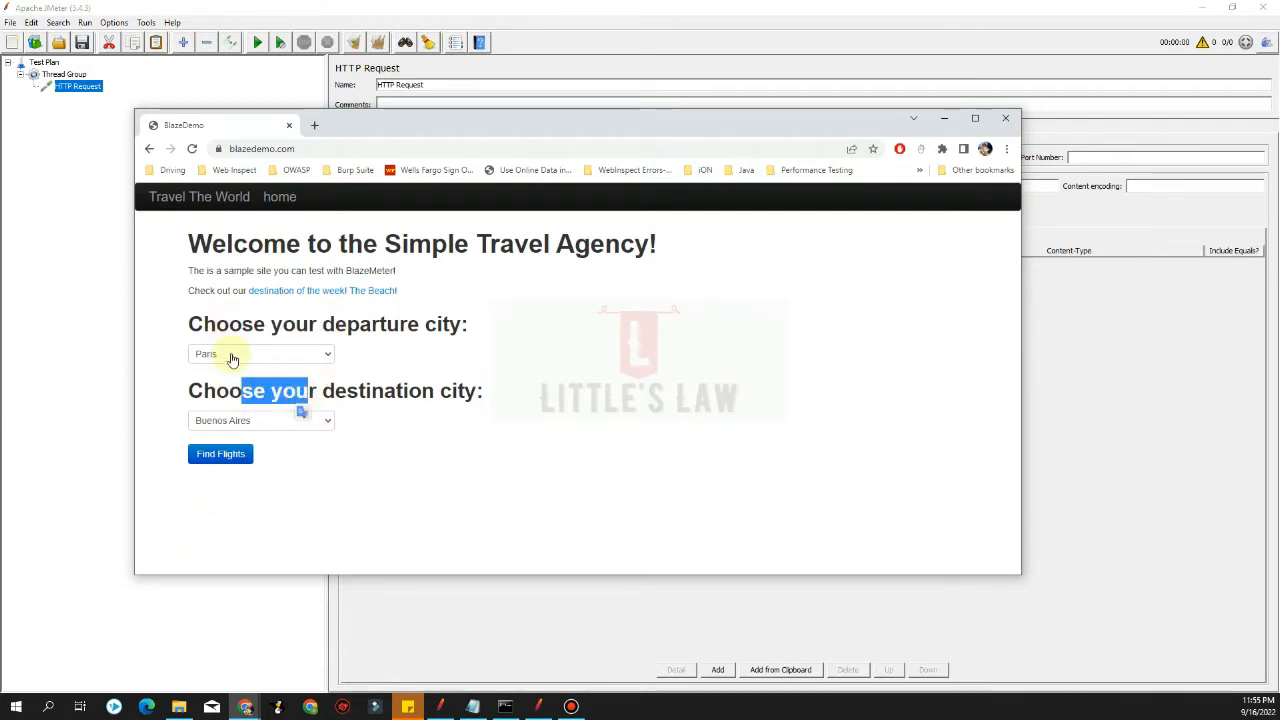
Choose Rome as destination, search flights from Paris, and return to the home page
click(232, 422)
click(232, 449)
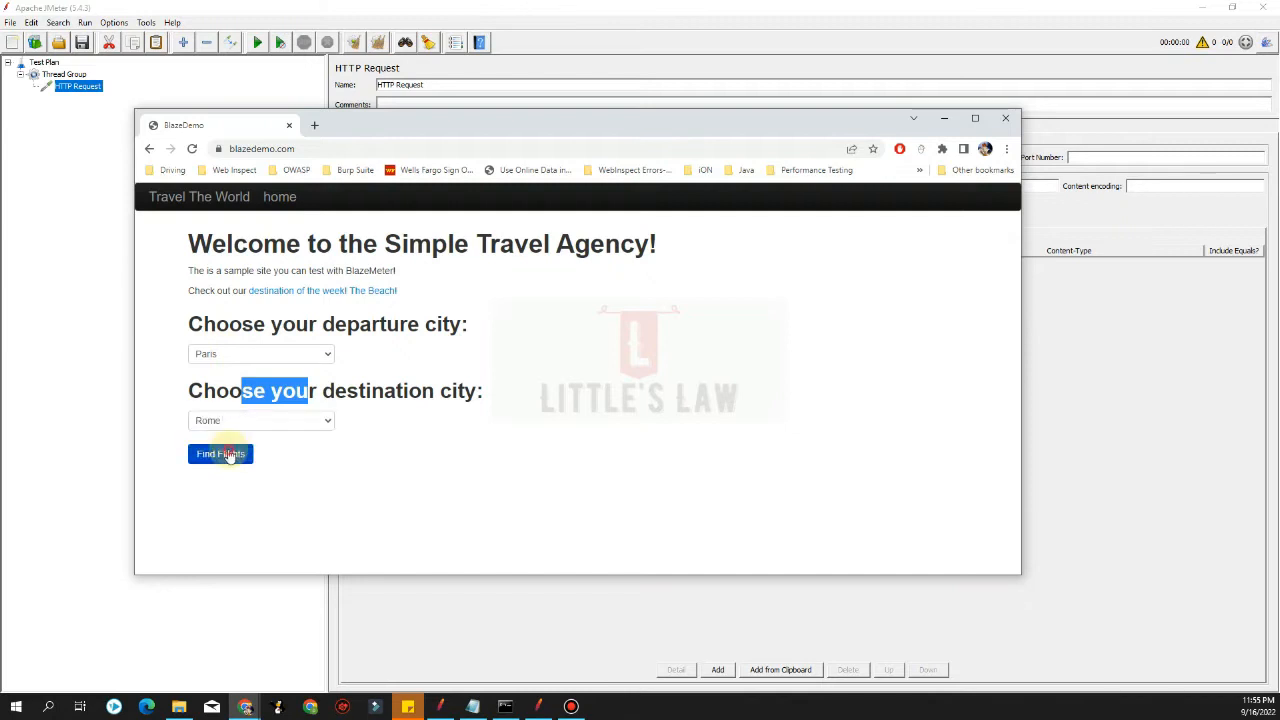
click(223, 450)
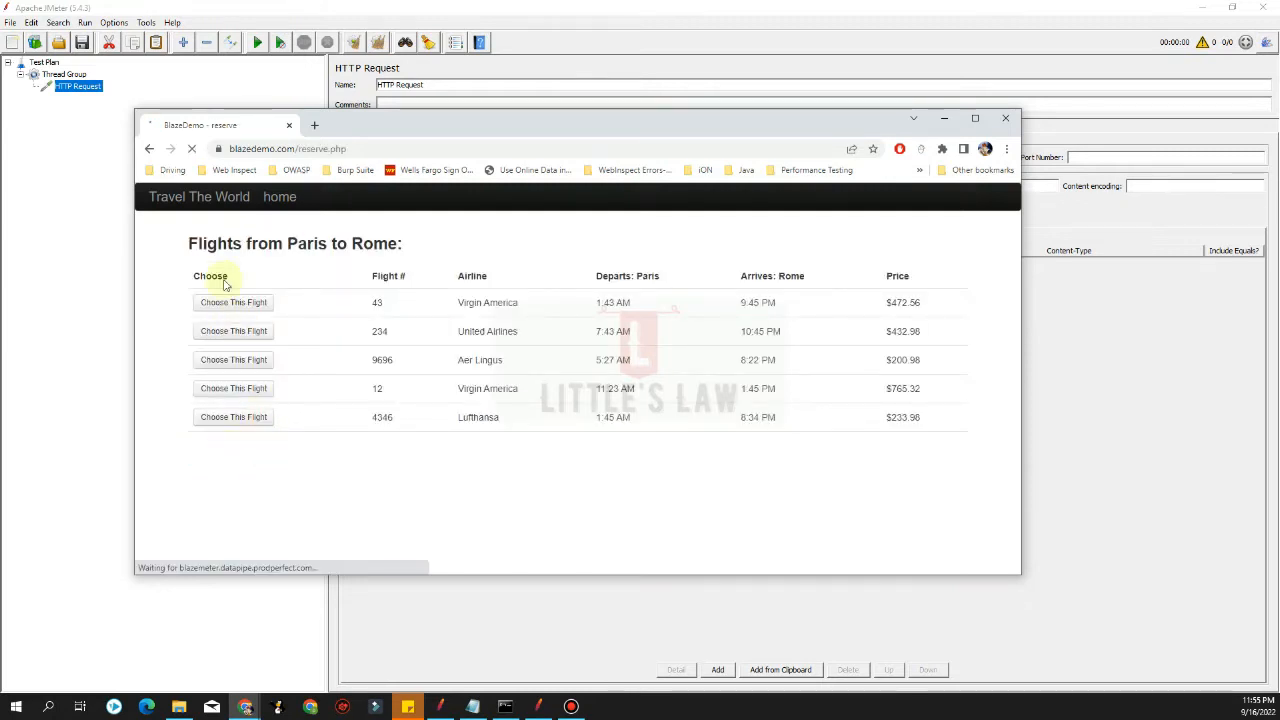
click(150, 148)
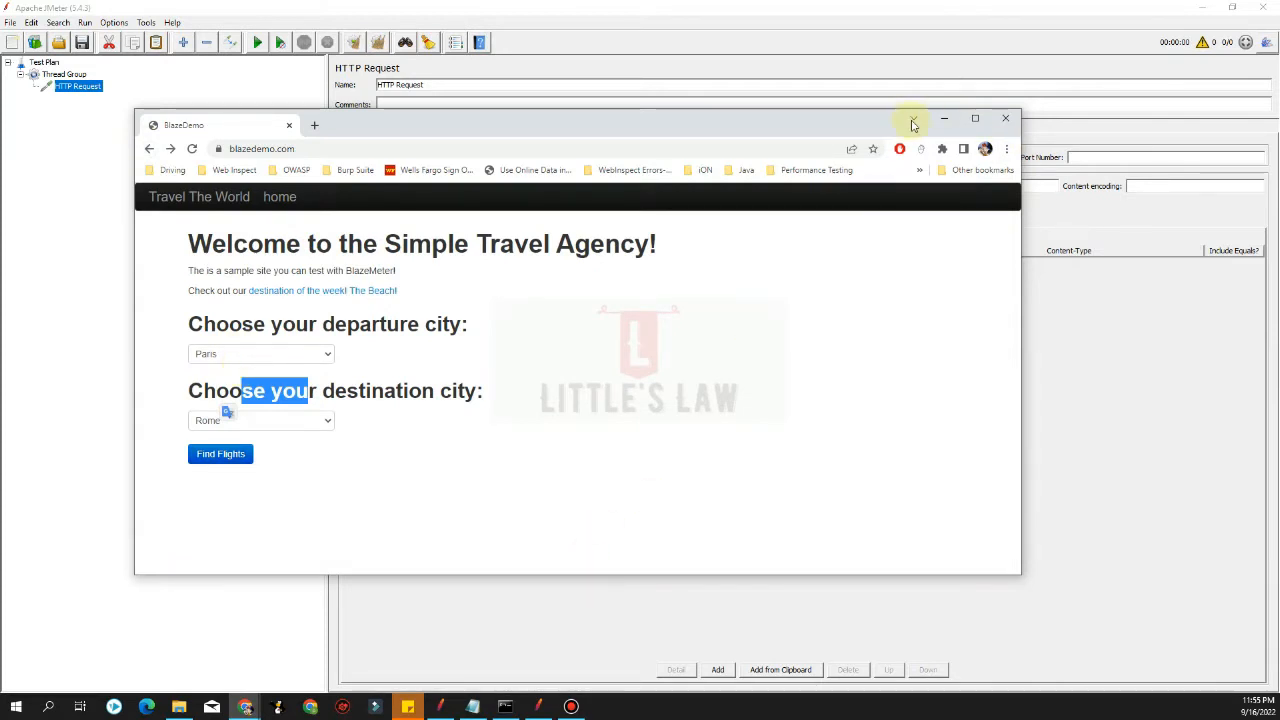
Review the departure and destination city lists, then minimize the browser
click(212, 357)
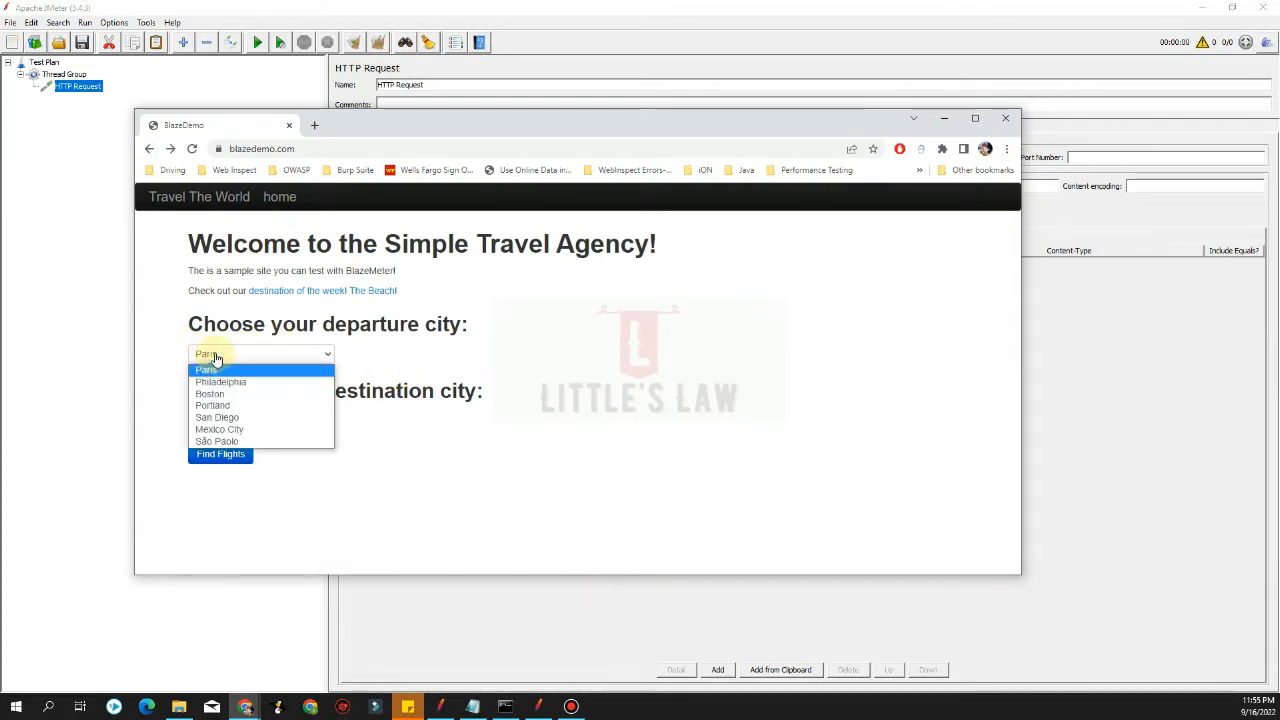
click(213, 368)
click(215, 354)
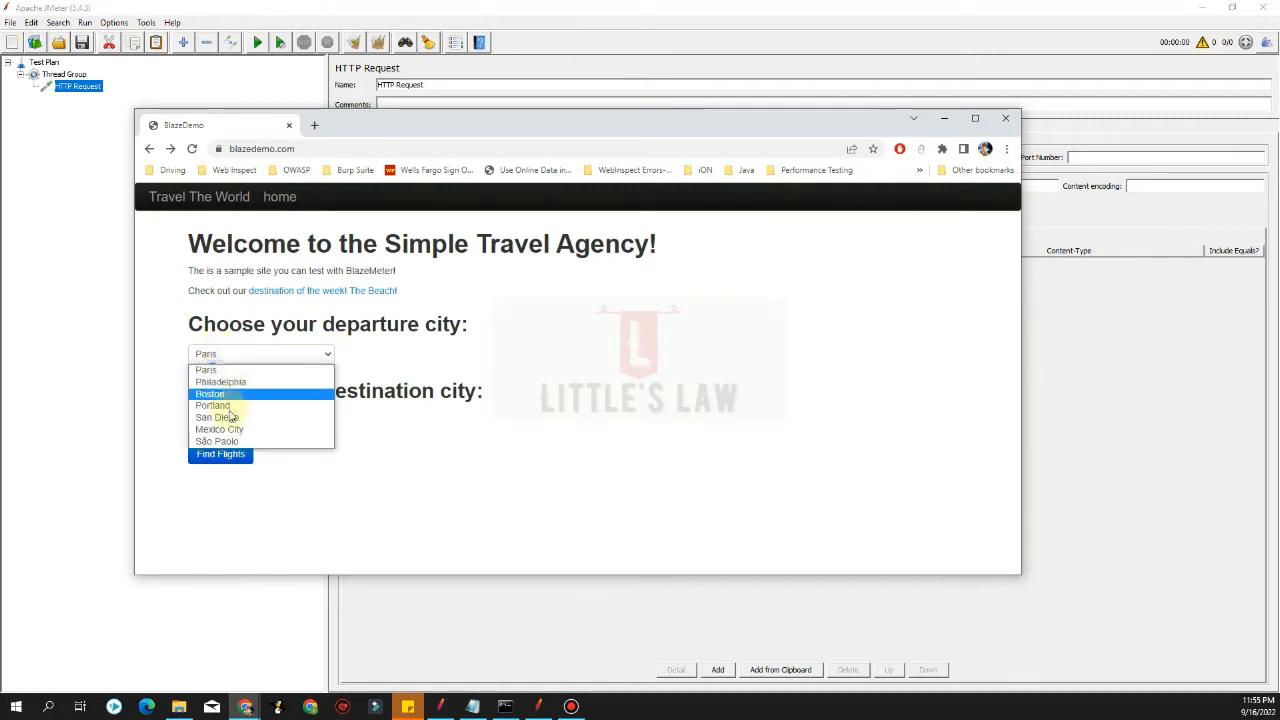
click(157, 420)
click(236, 420)
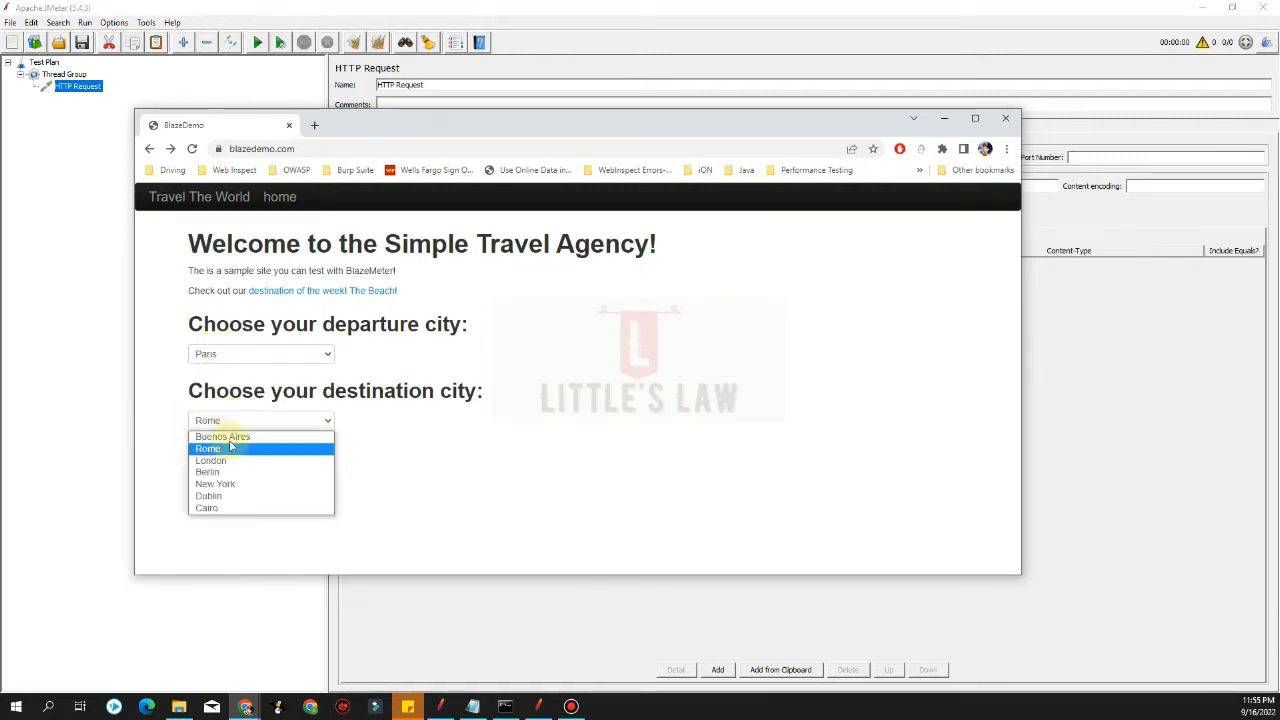
click(157, 384)
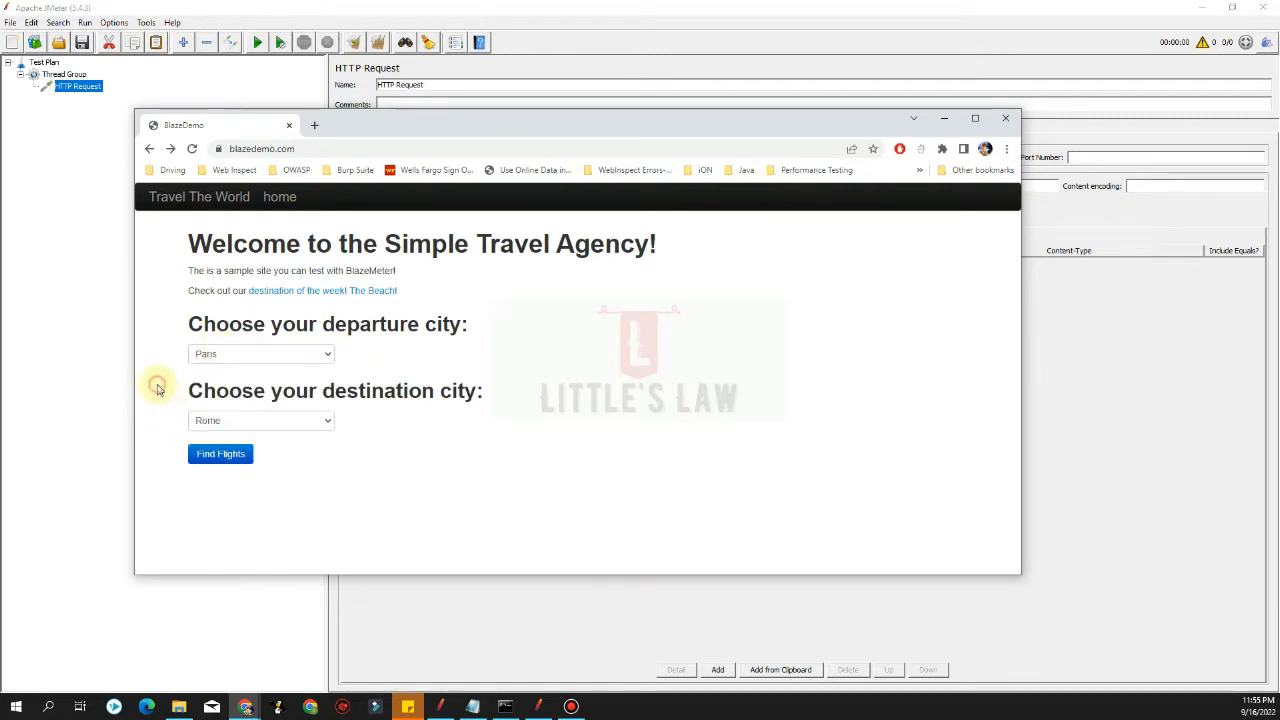
click(942, 120)
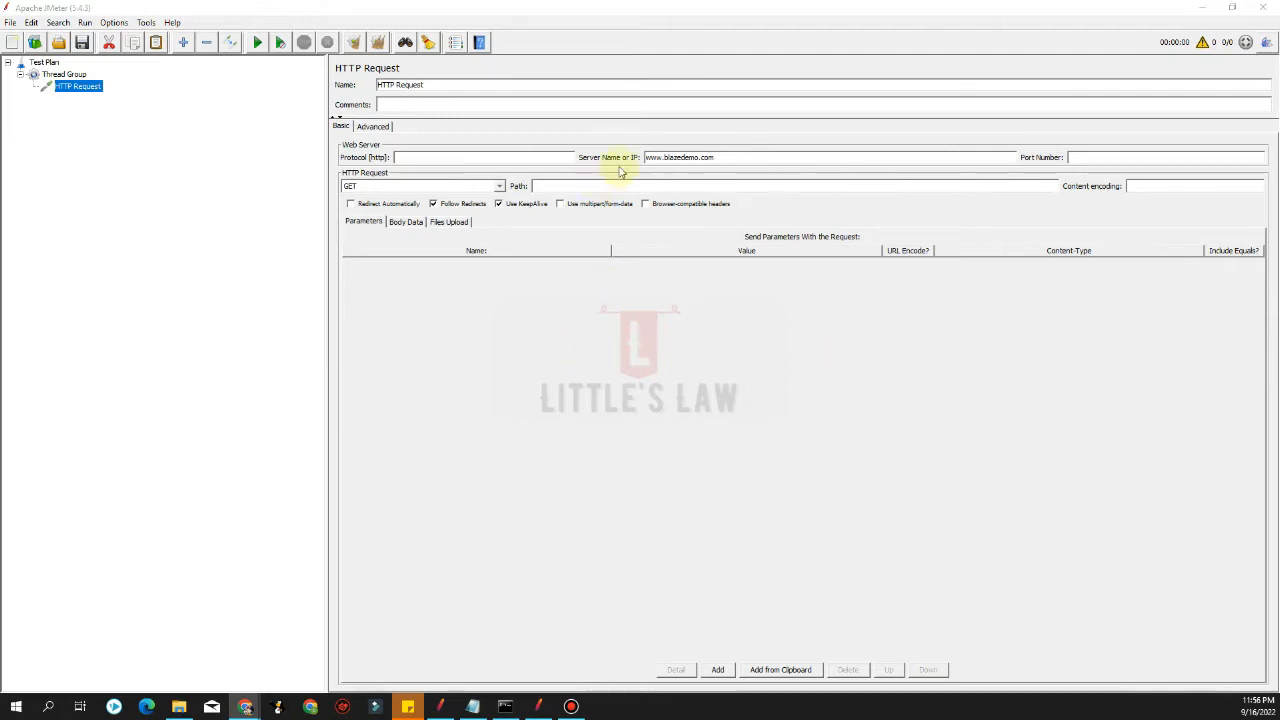
Add an XPath Extractor post processor under the HTTP Request
drag(738, 157, 608, 157)
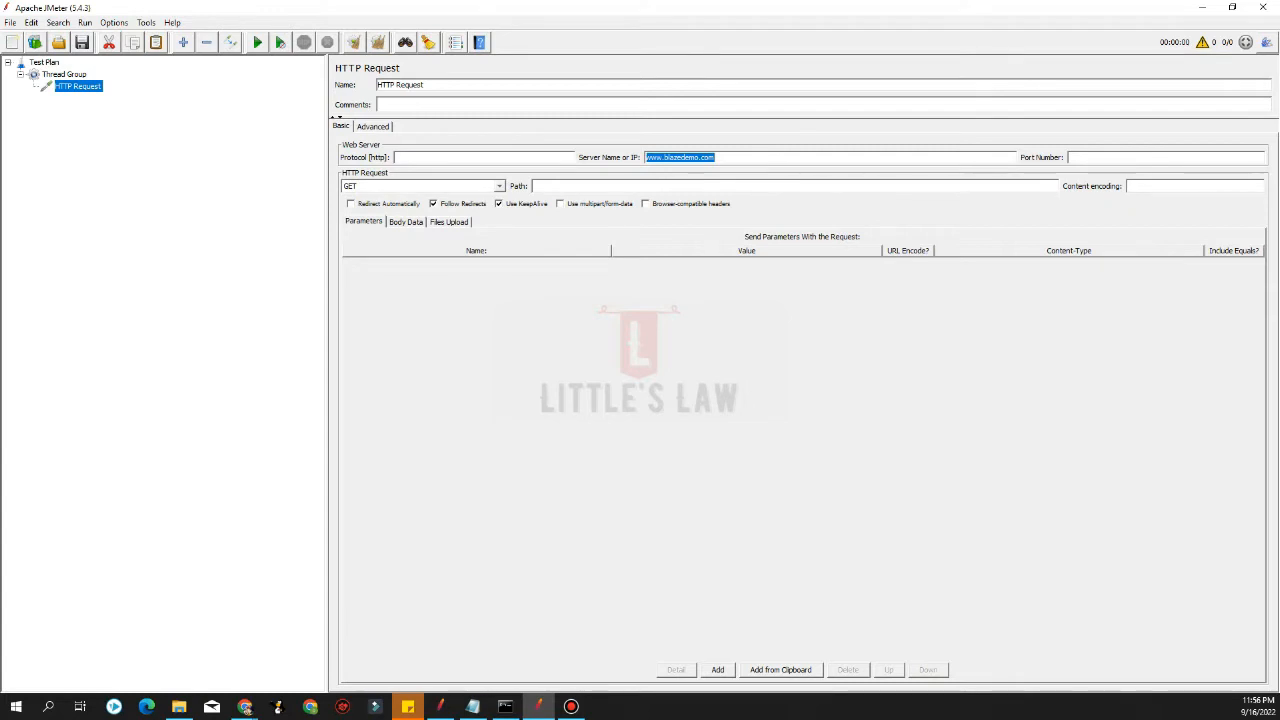
click(245, 706)
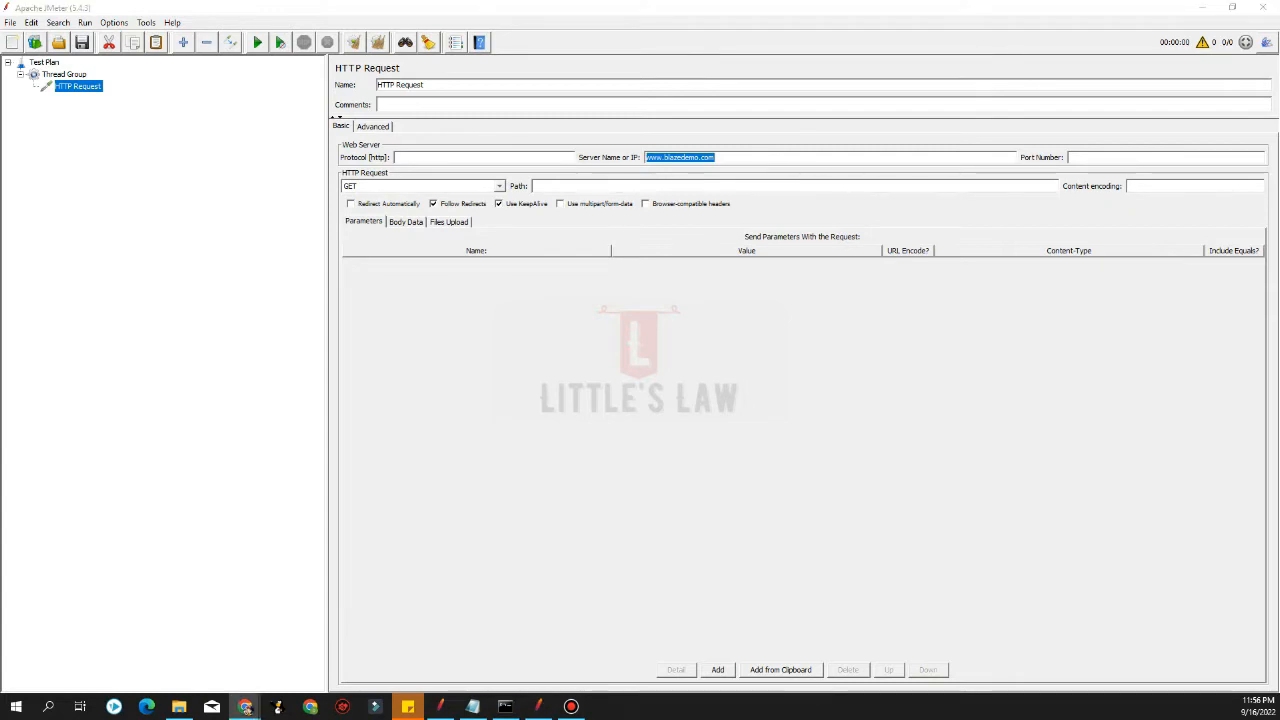
right_click(68, 87)
mouse_move(88, 96)
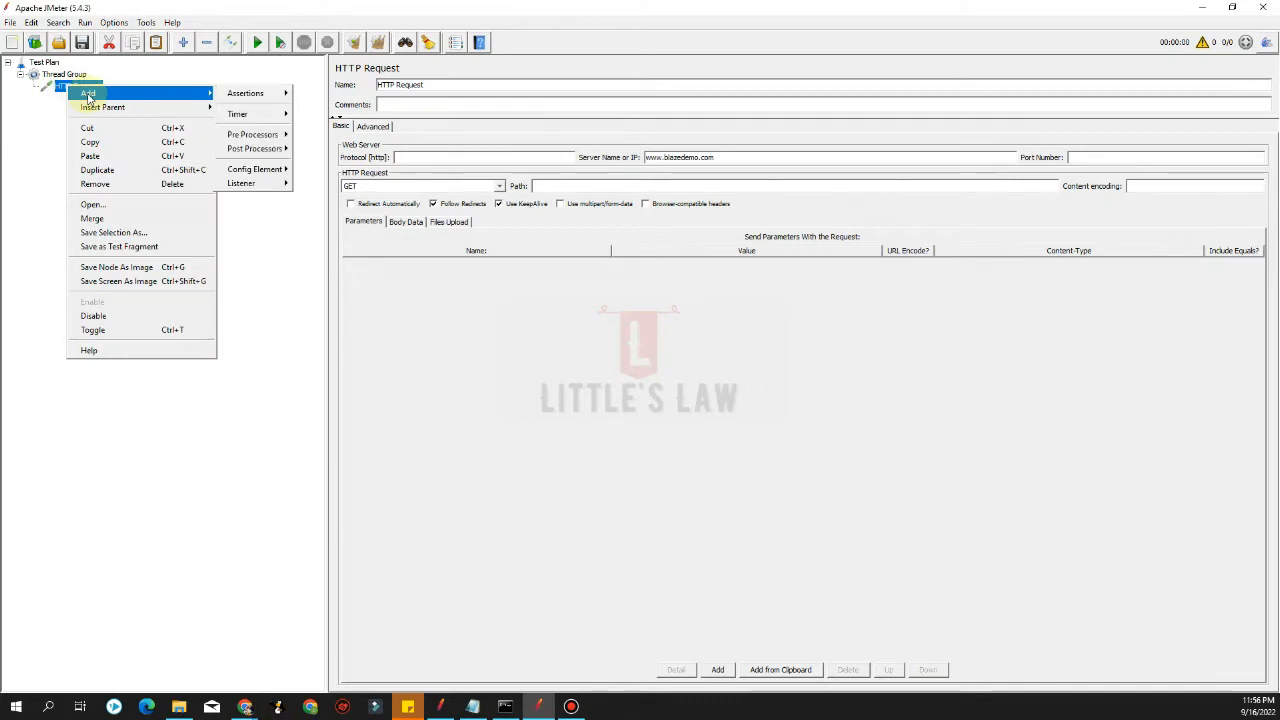
mouse_move(254, 150)
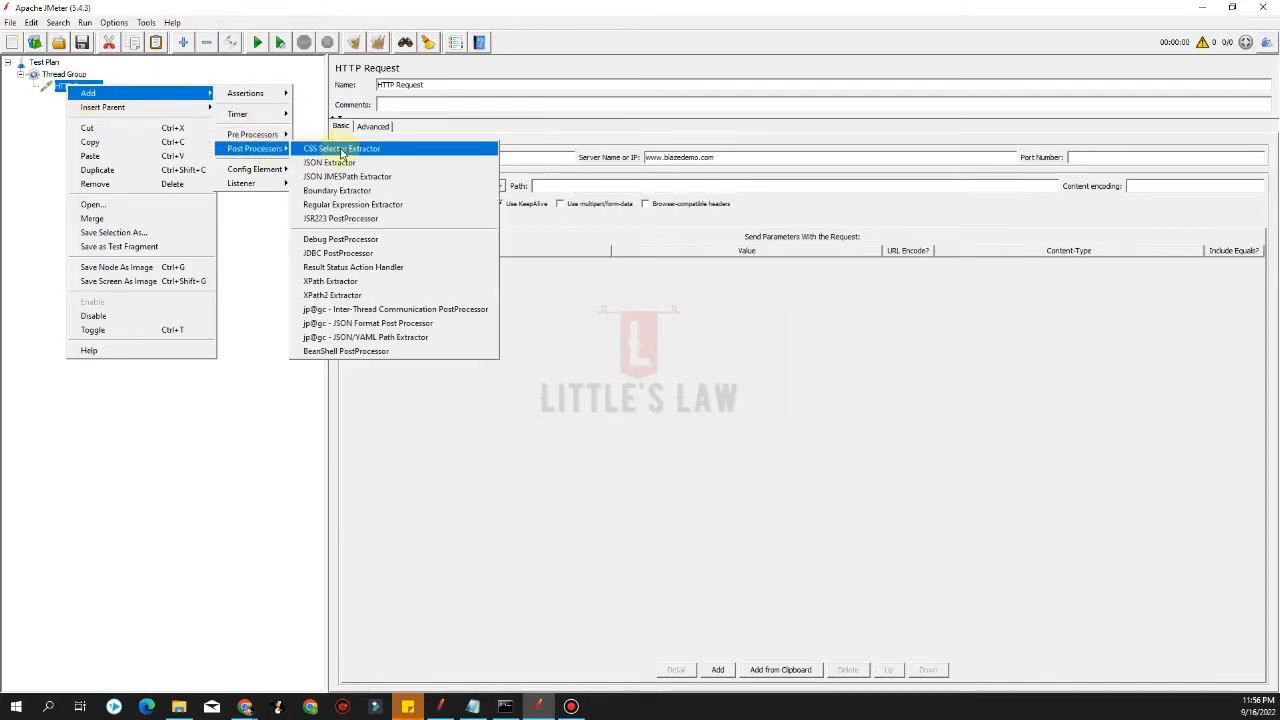
click(335, 281)
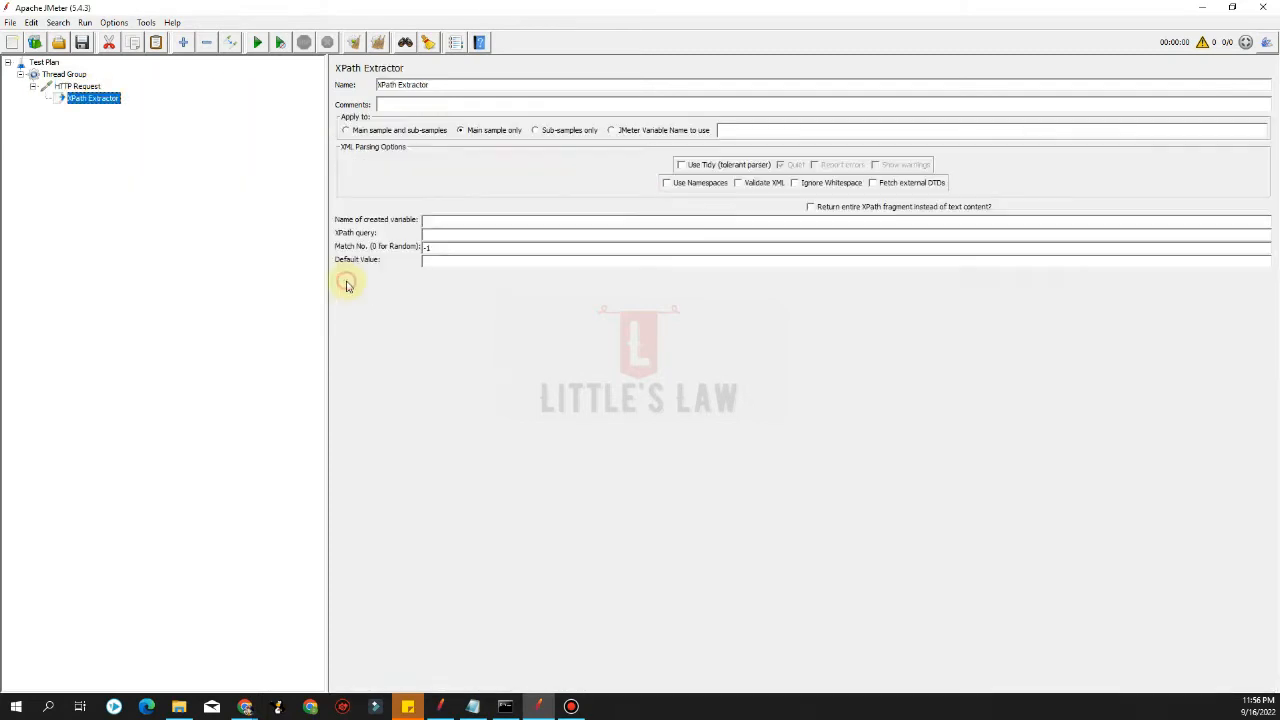
Add a second XPath Extractor under the HTTP Request and select the first extractor
right_click(86, 88)
mouse_move(128, 99)
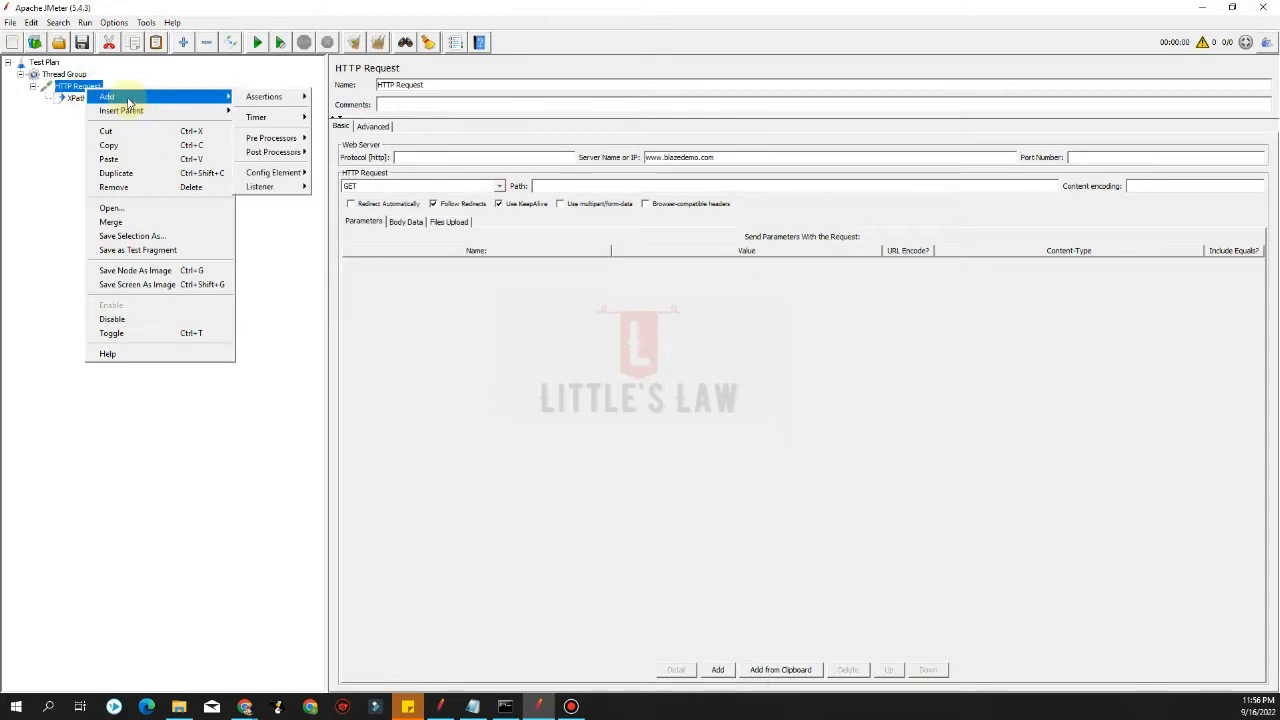
mouse_move(270, 152)
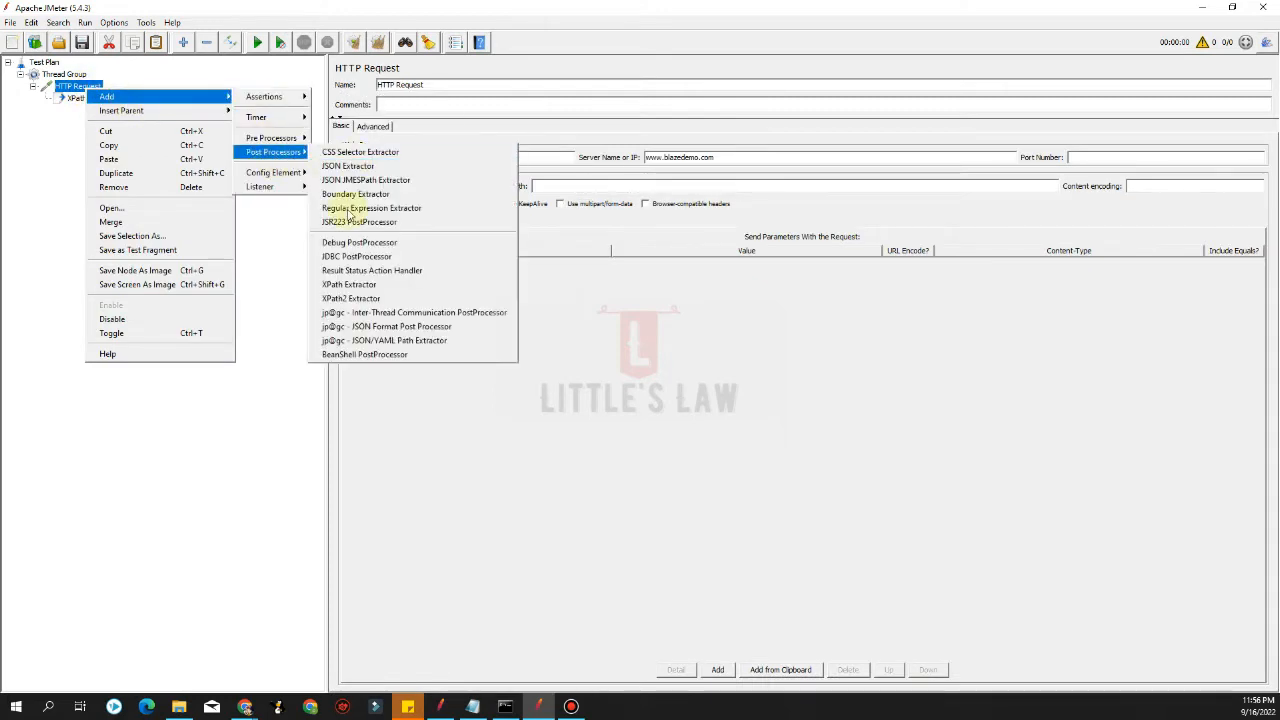
click(352, 288)
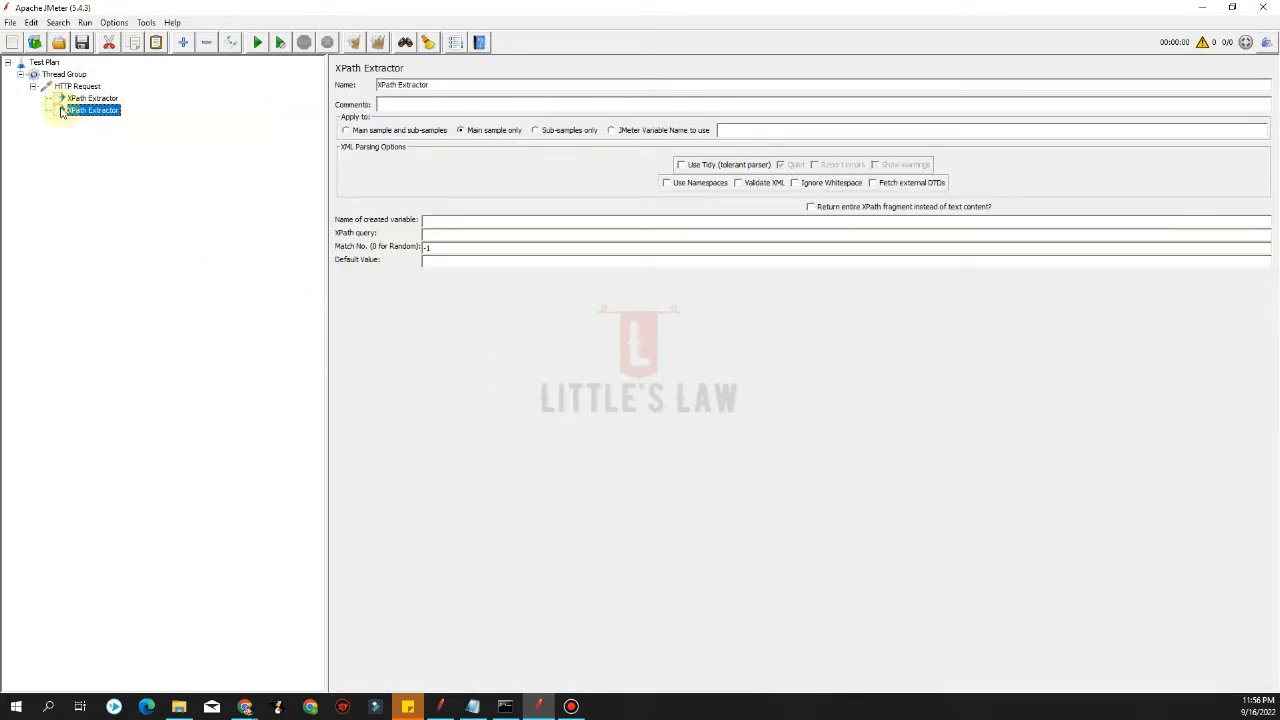
click(88, 98)
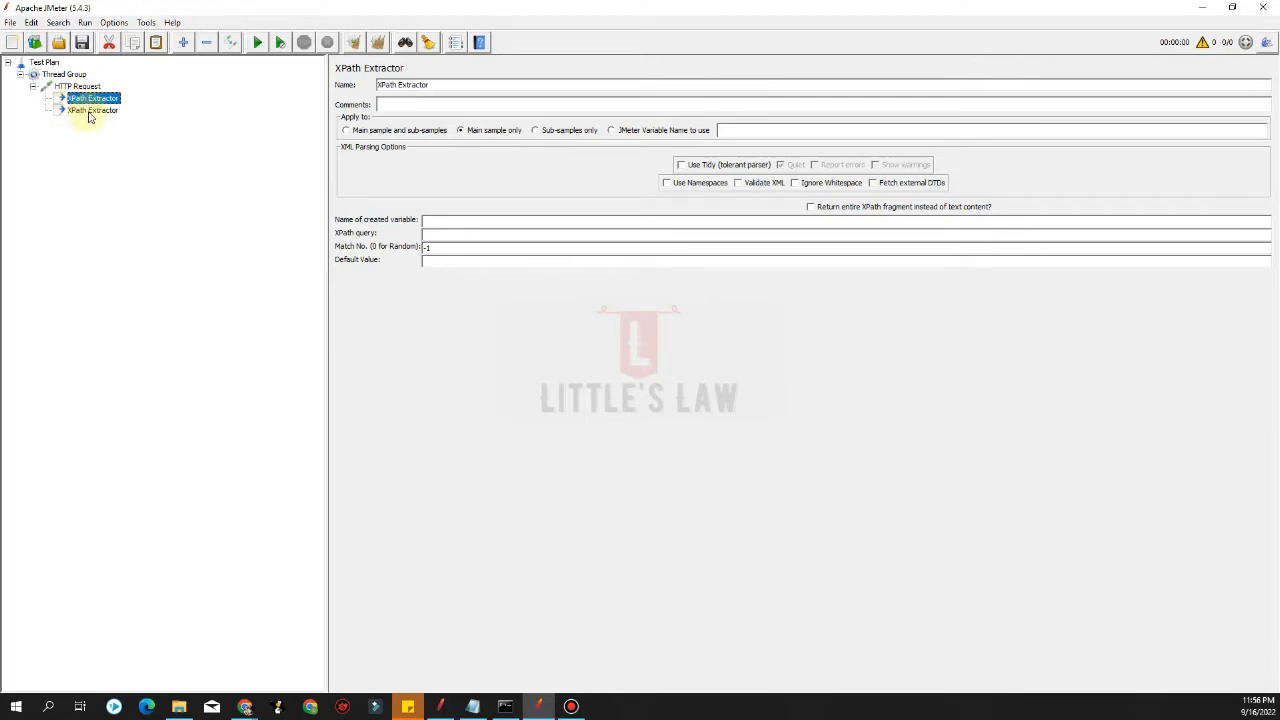
Enable Use Tidy (tolerant parser) on the first XPath Extractor
click(90, 111)
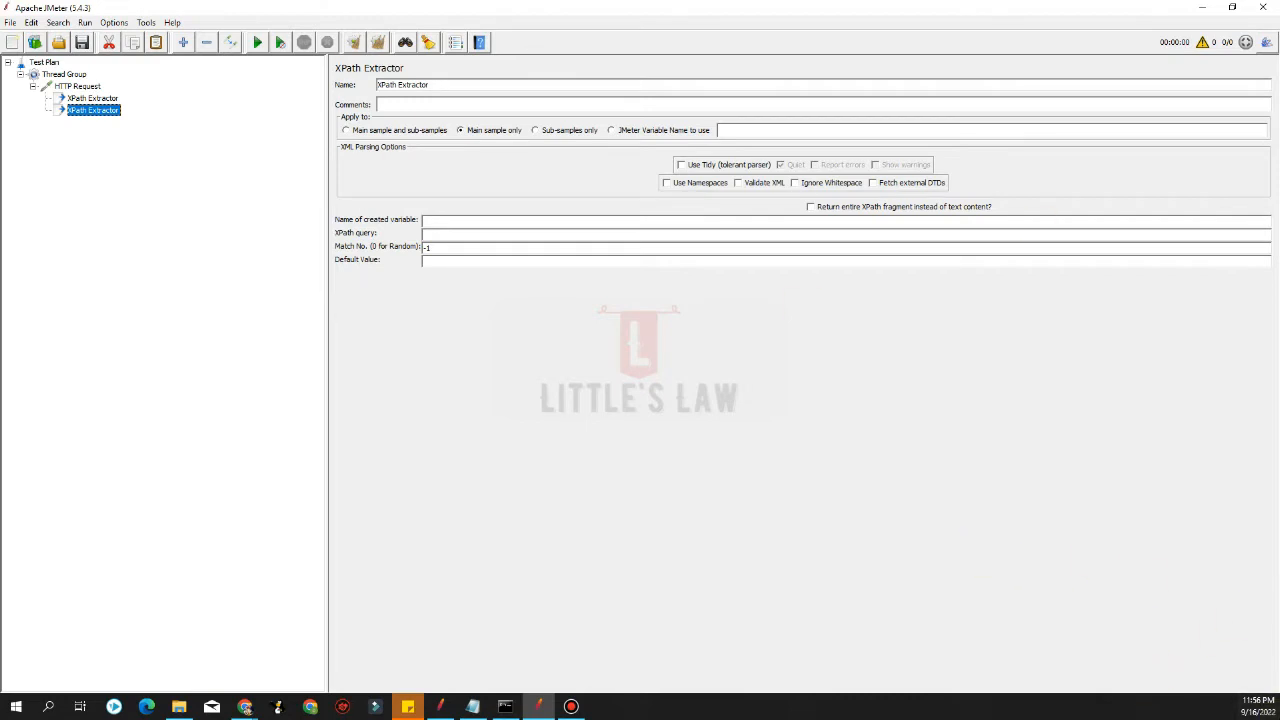
key(alt+Tab)
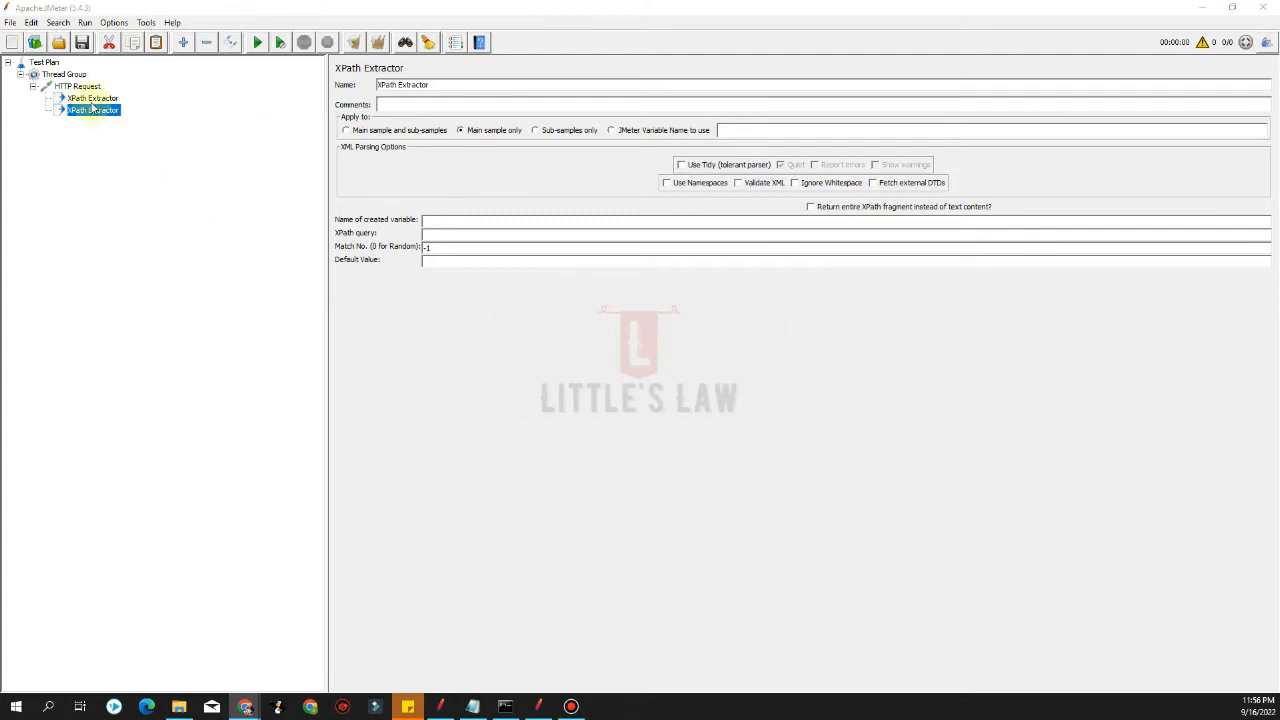
click(96, 99)
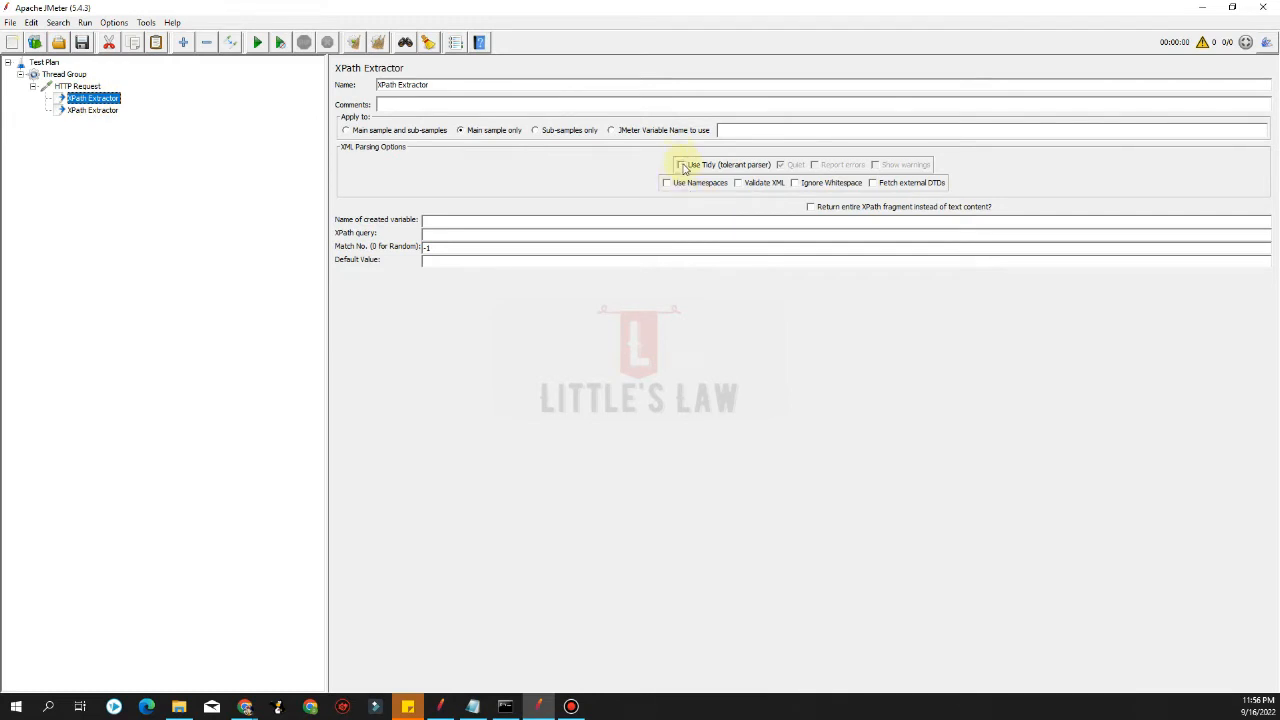
click(682, 166)
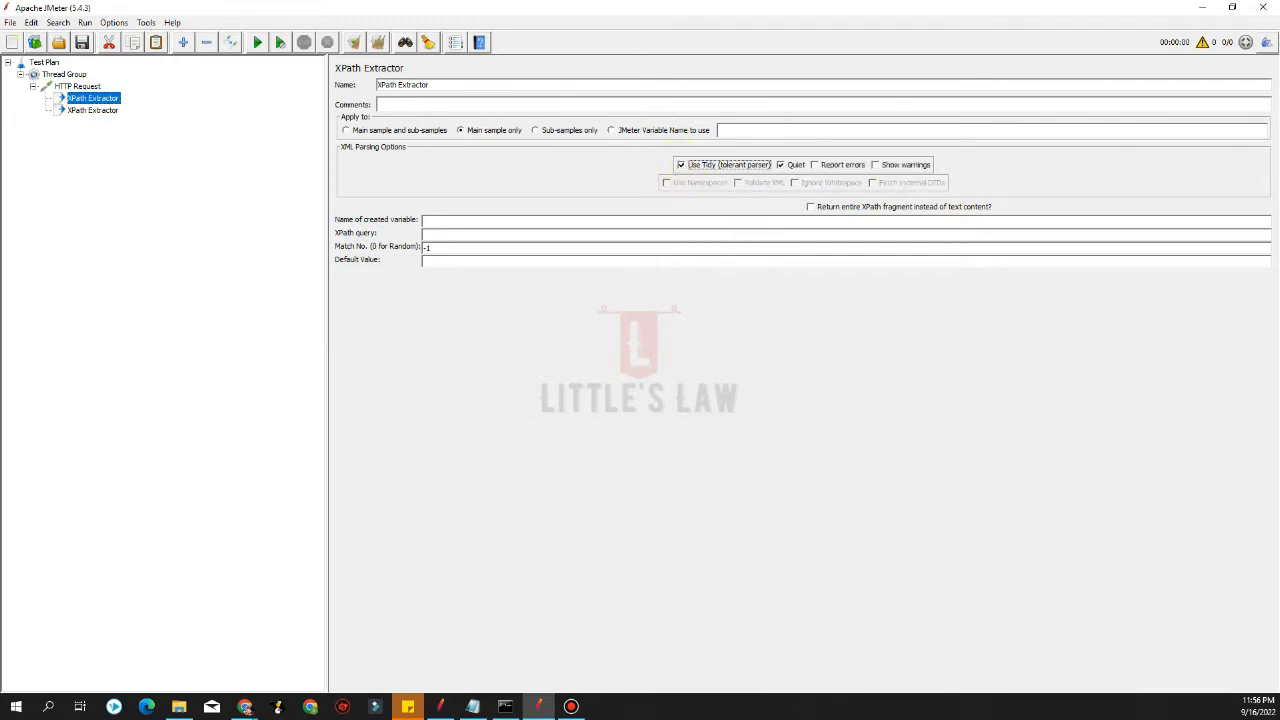
key(alt+Tab)
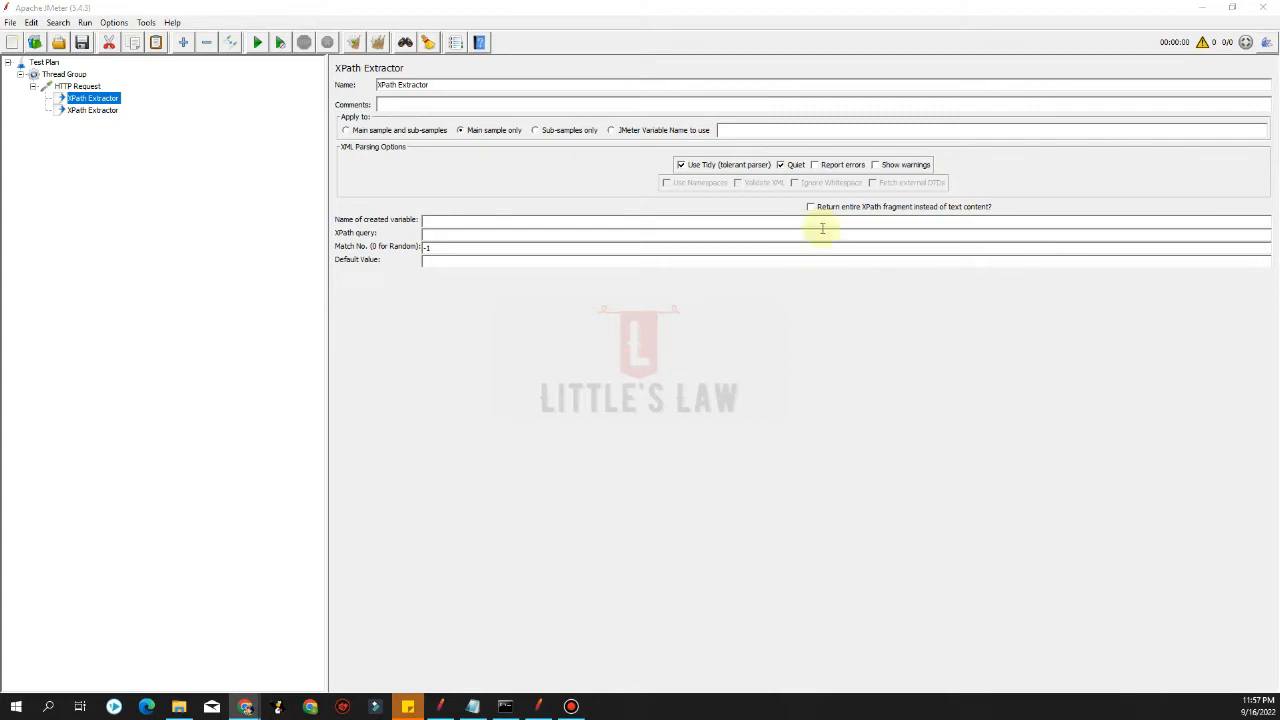
click(427, 221)
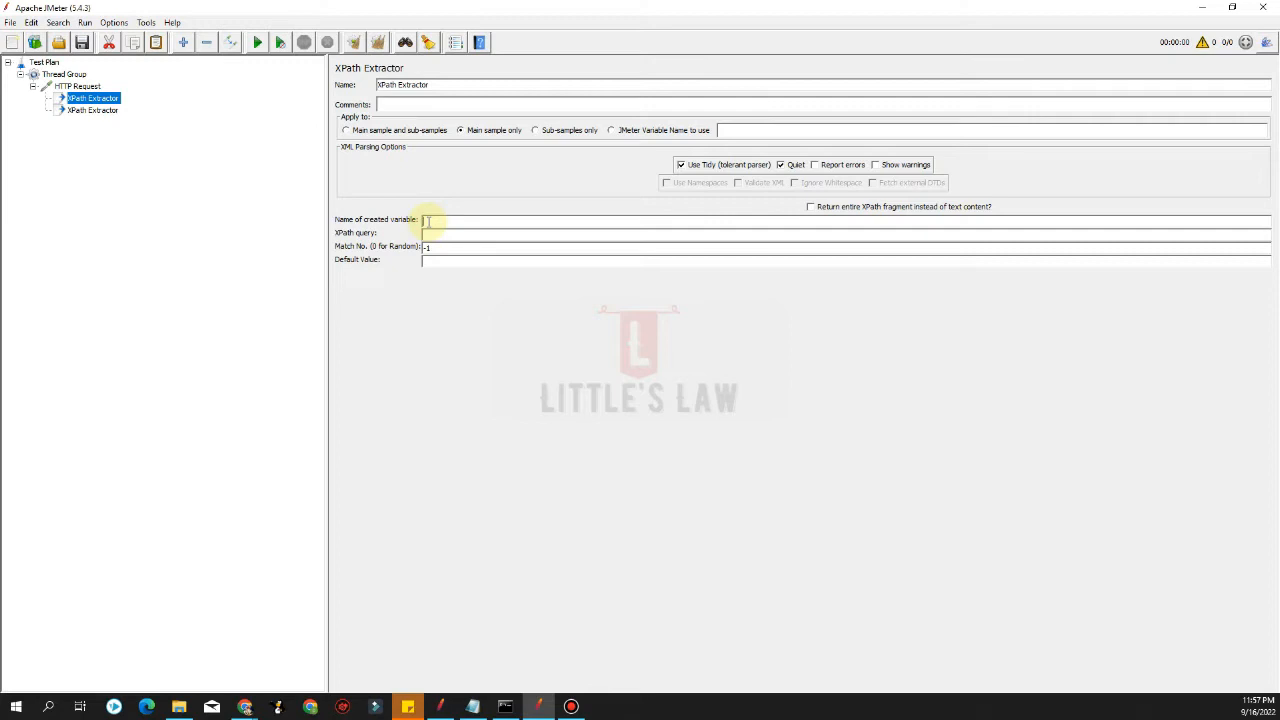
text(DepartureCity)
click(438, 237)
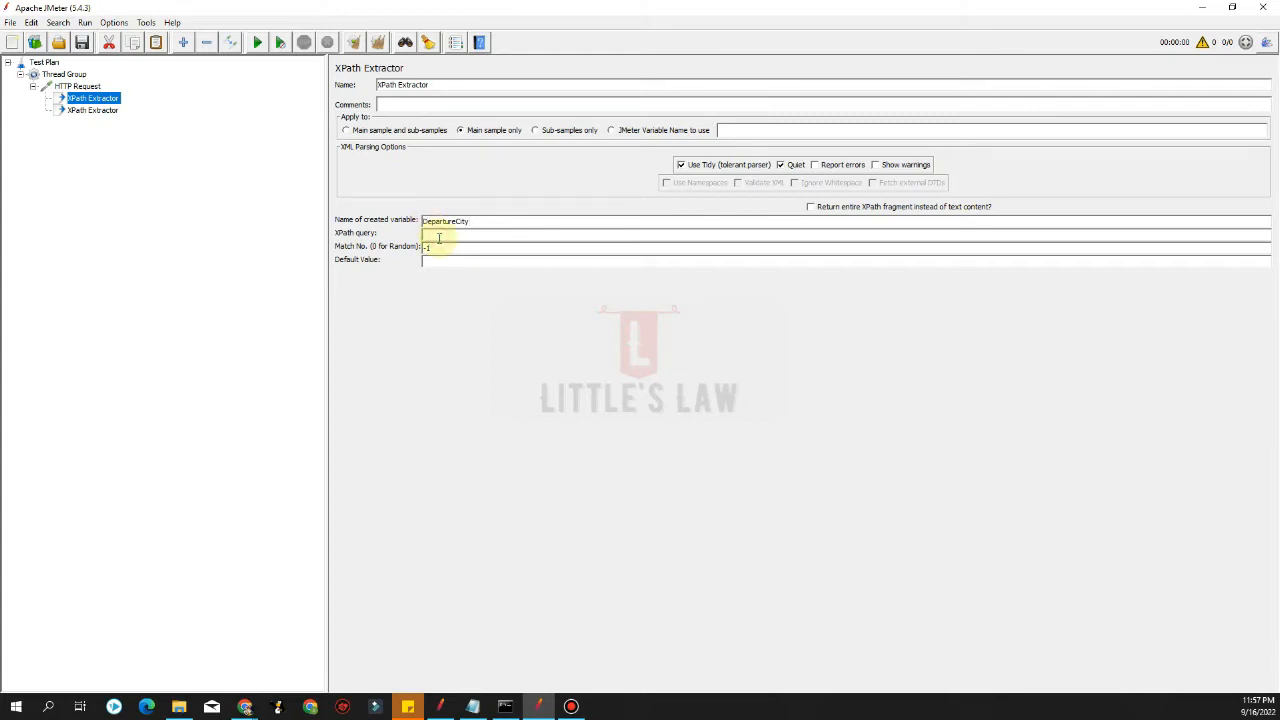
text(//)
text(retu)
text(ct[@name='fromPort']/option)
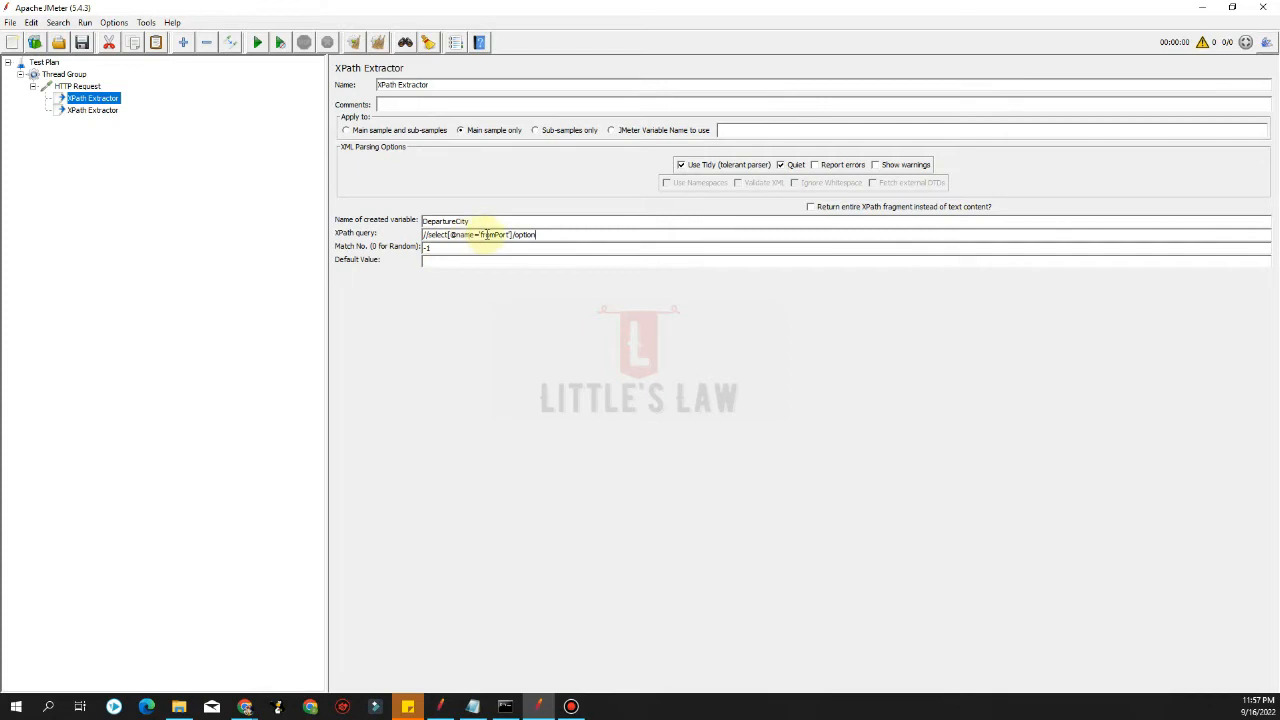
Set the first extractor's Match No. to 0 and its default value to error
double_click(486, 234)
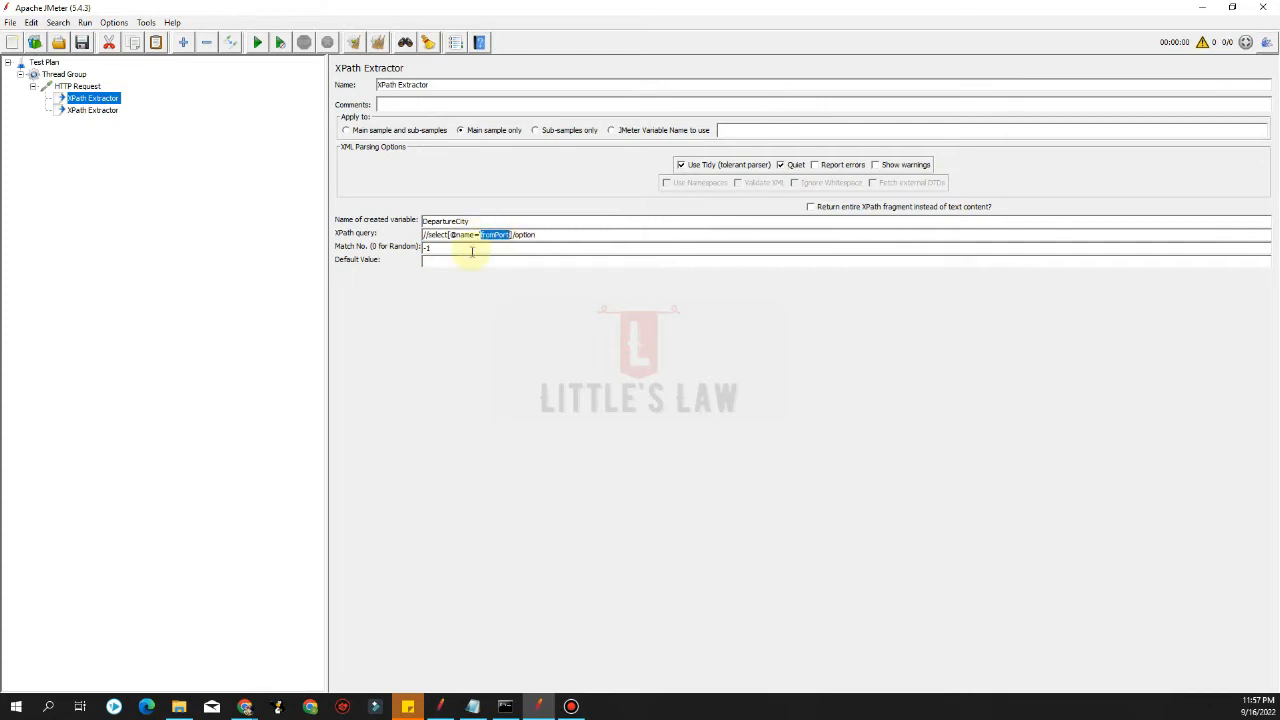
drag(472, 250, 424, 248)
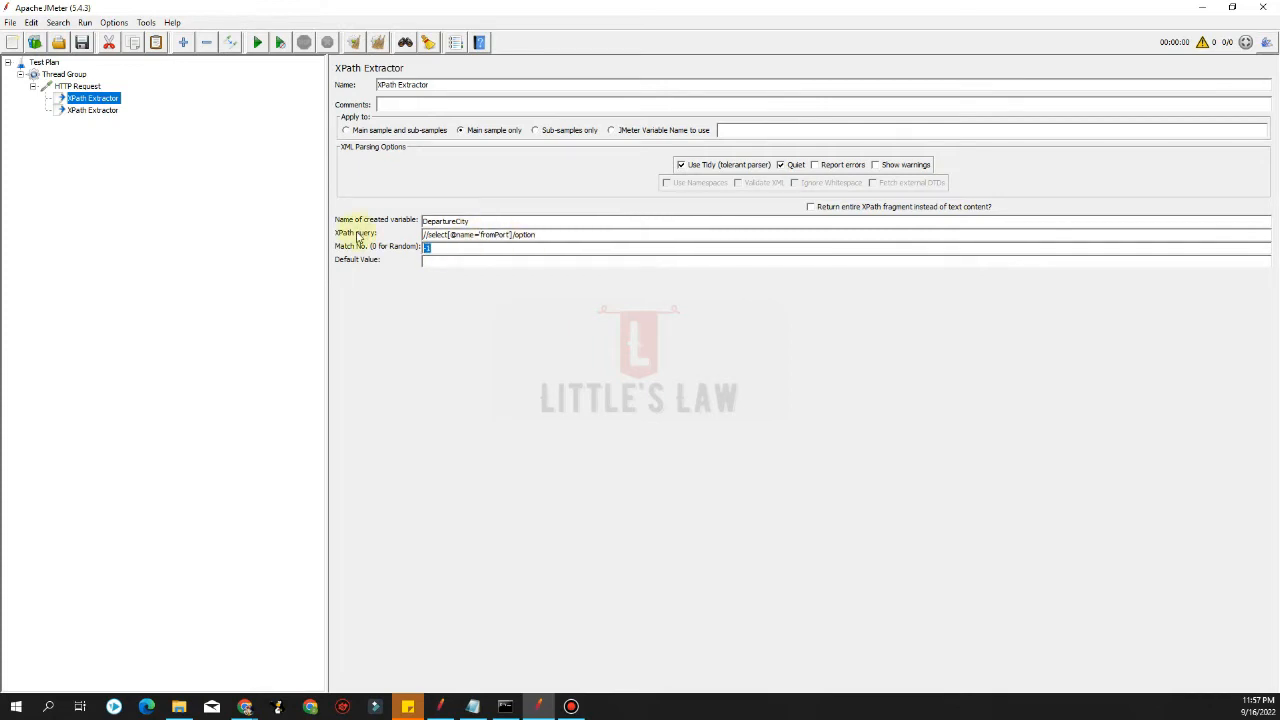
text(0)
click(425, 262)
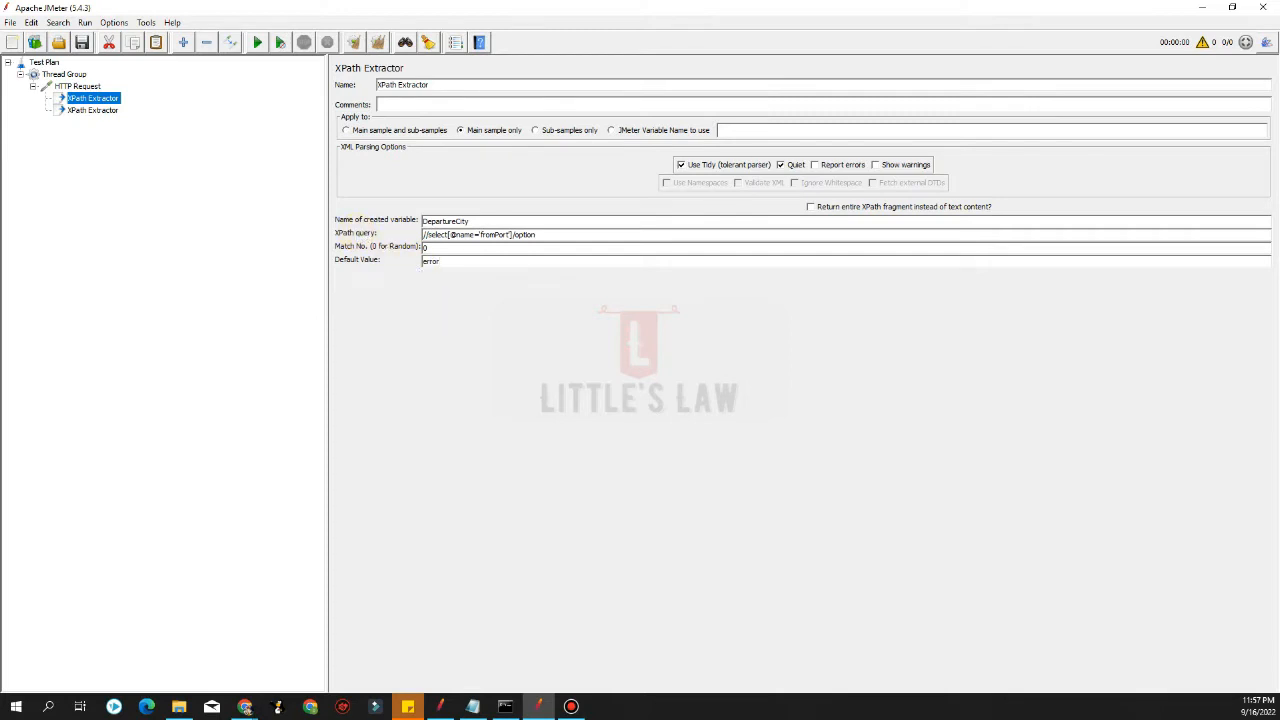
click(245, 707)
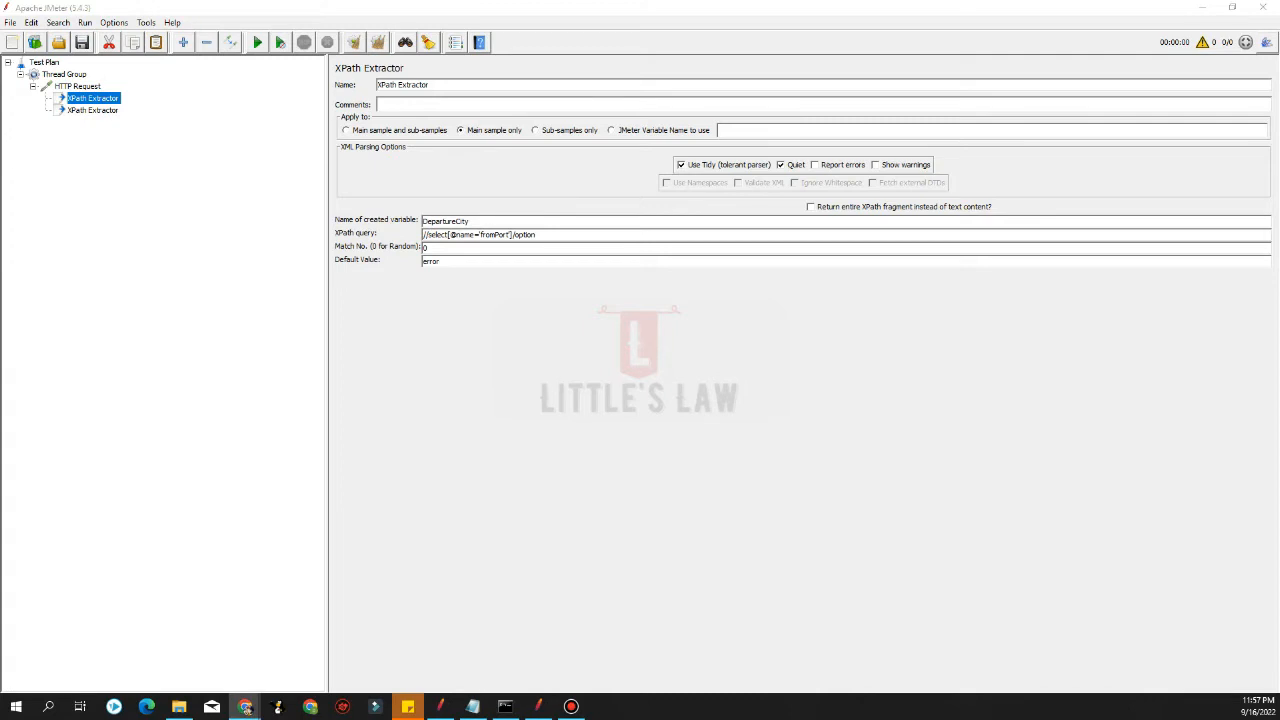
Name the second XPath Extractor's created variable DestinationCity
click(93, 110)
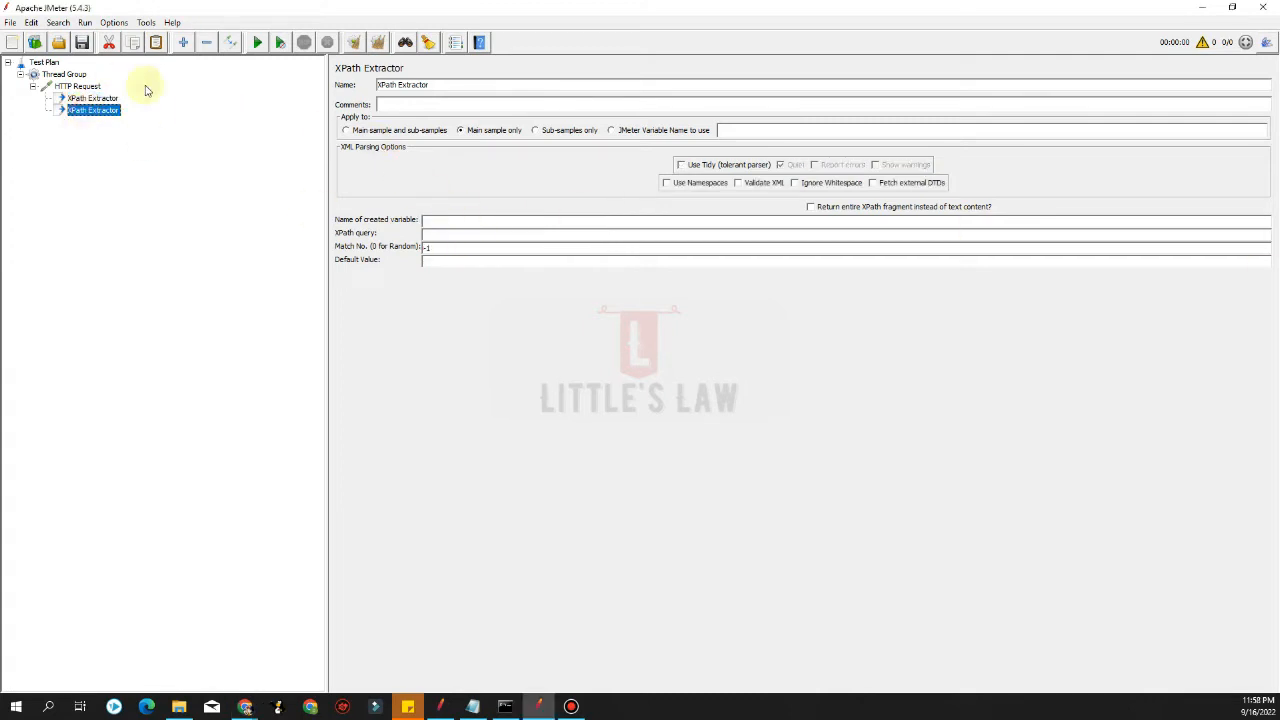
click(95, 98)
click(104, 111)
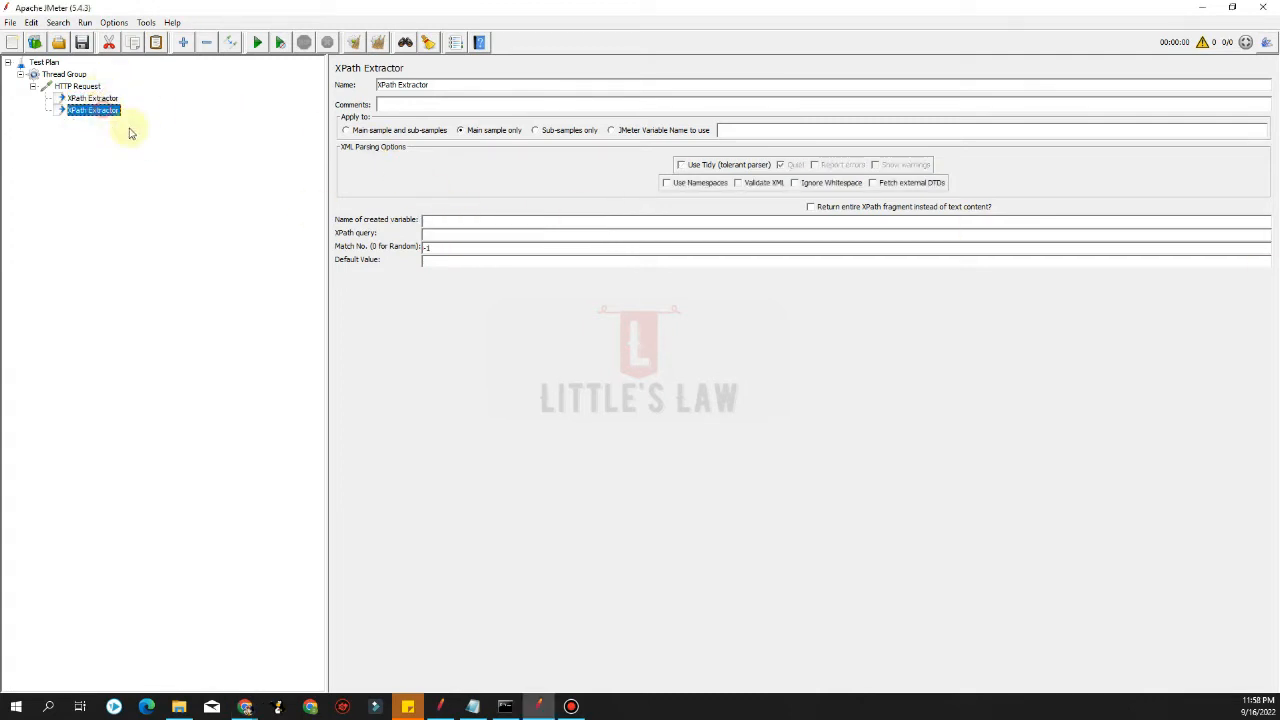
click(433, 221)
text(Des)
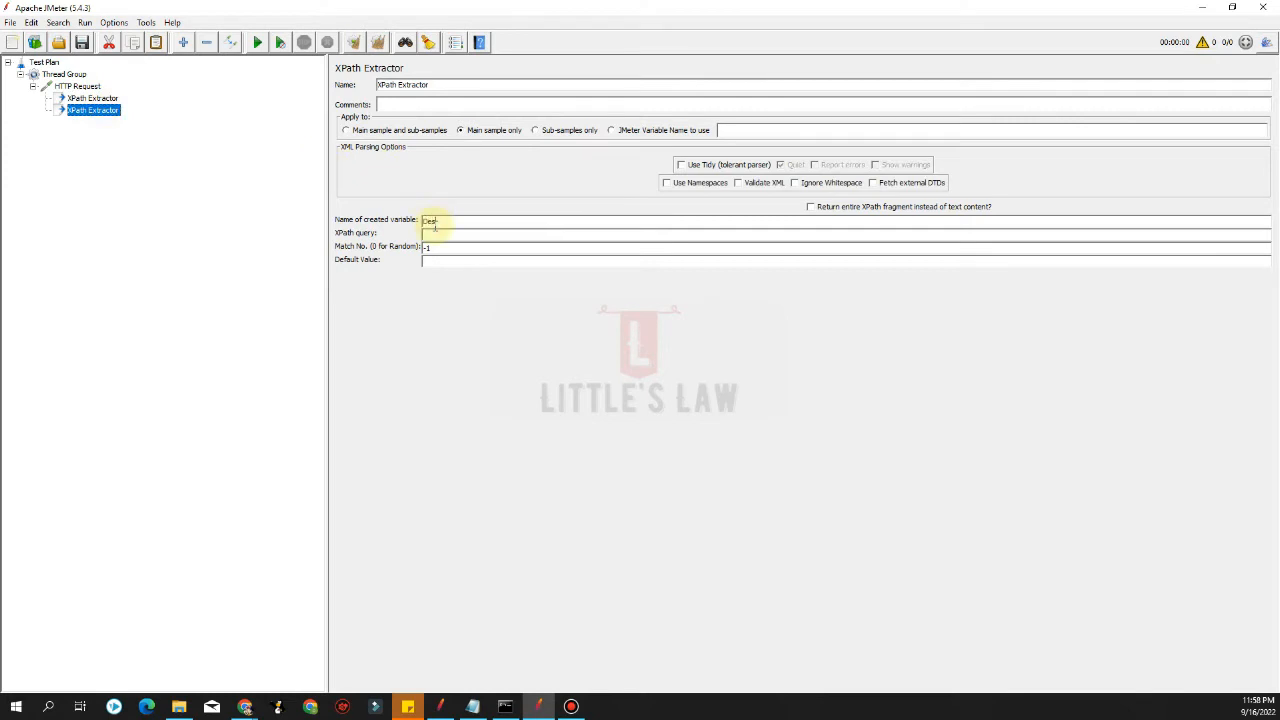
text(tinationCity)
click(438, 236)
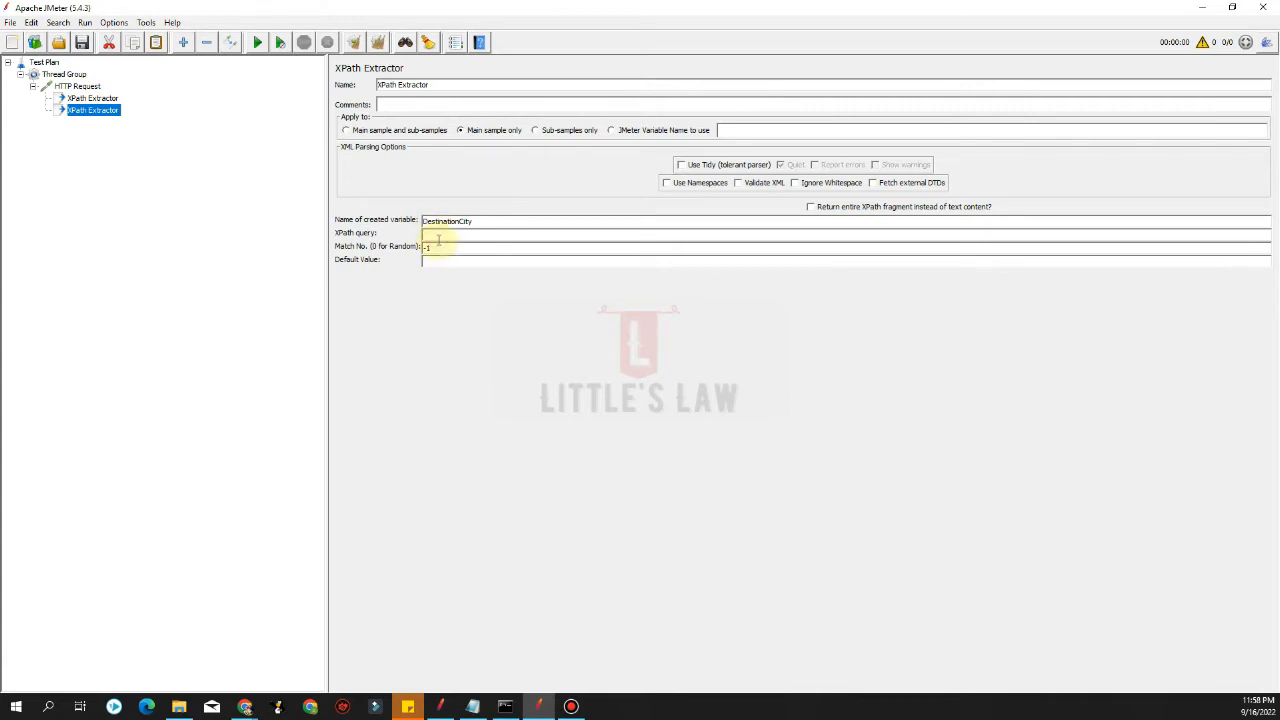
text(//select[@name='toPor)
text(t']/option)
double_click(429, 247)
text(0)
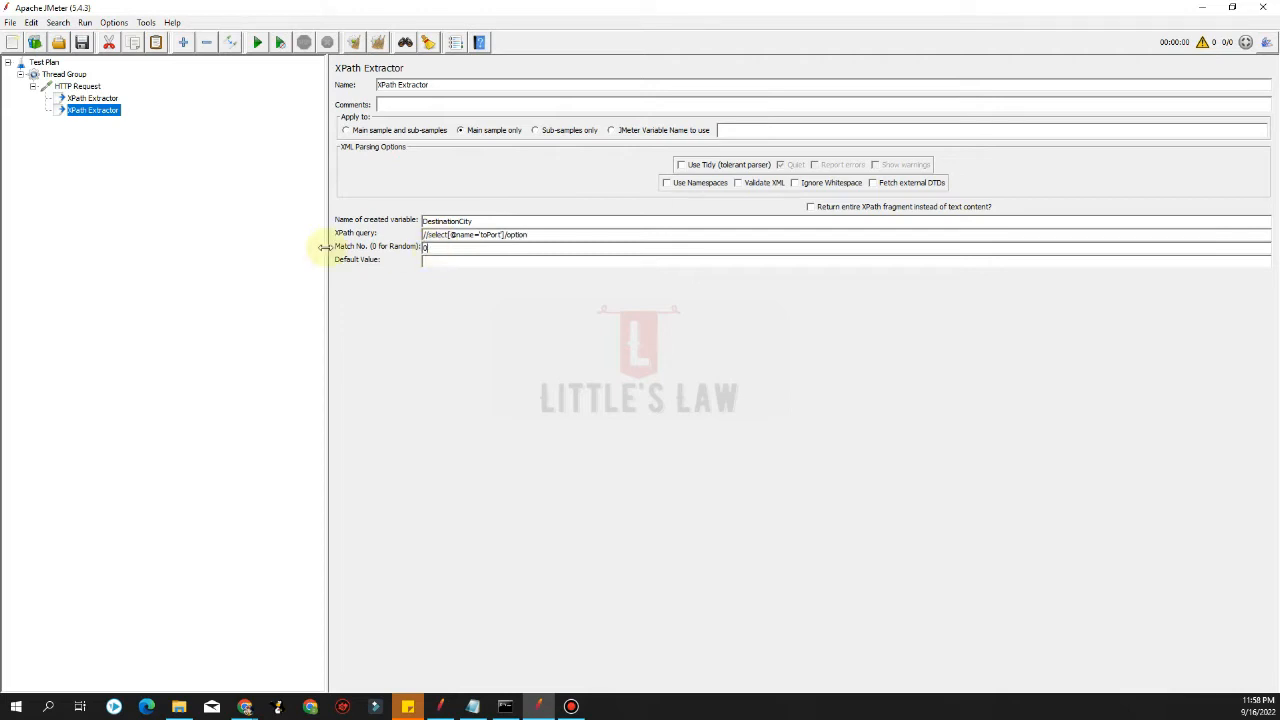
Set the second extractor's default value to error and enable Use Tidy (tolerant parser)
click(424, 263)
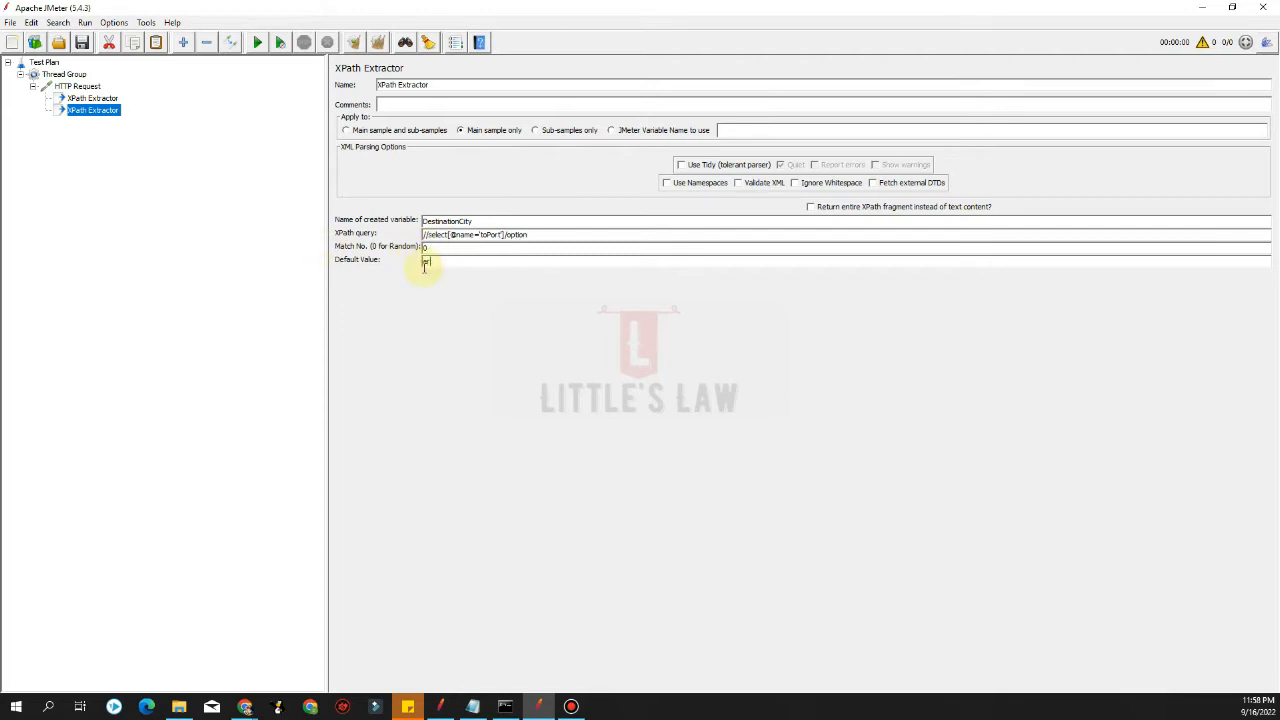
text(error)
click(681, 165)
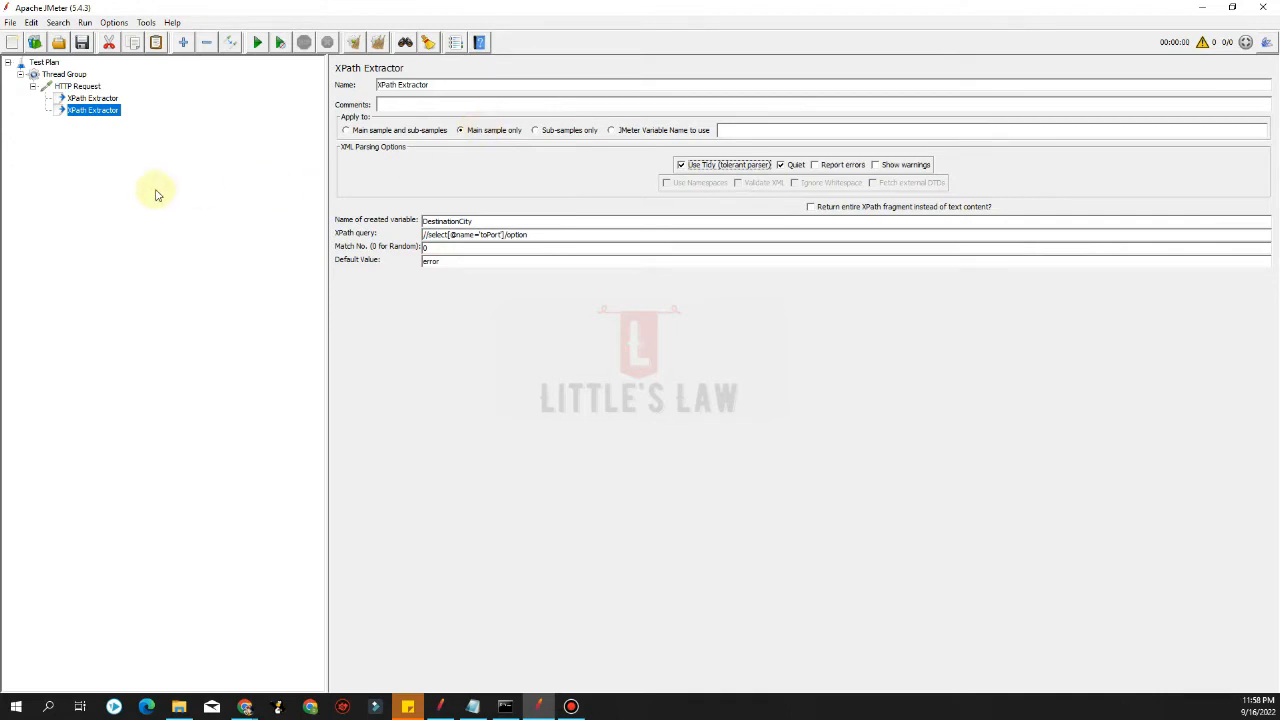
Add a jp@gc - Flexible File Writer listener under the HTTP Request, then remove it
click(93, 88)
right_click(95, 89)
mouse_move(115, 95)
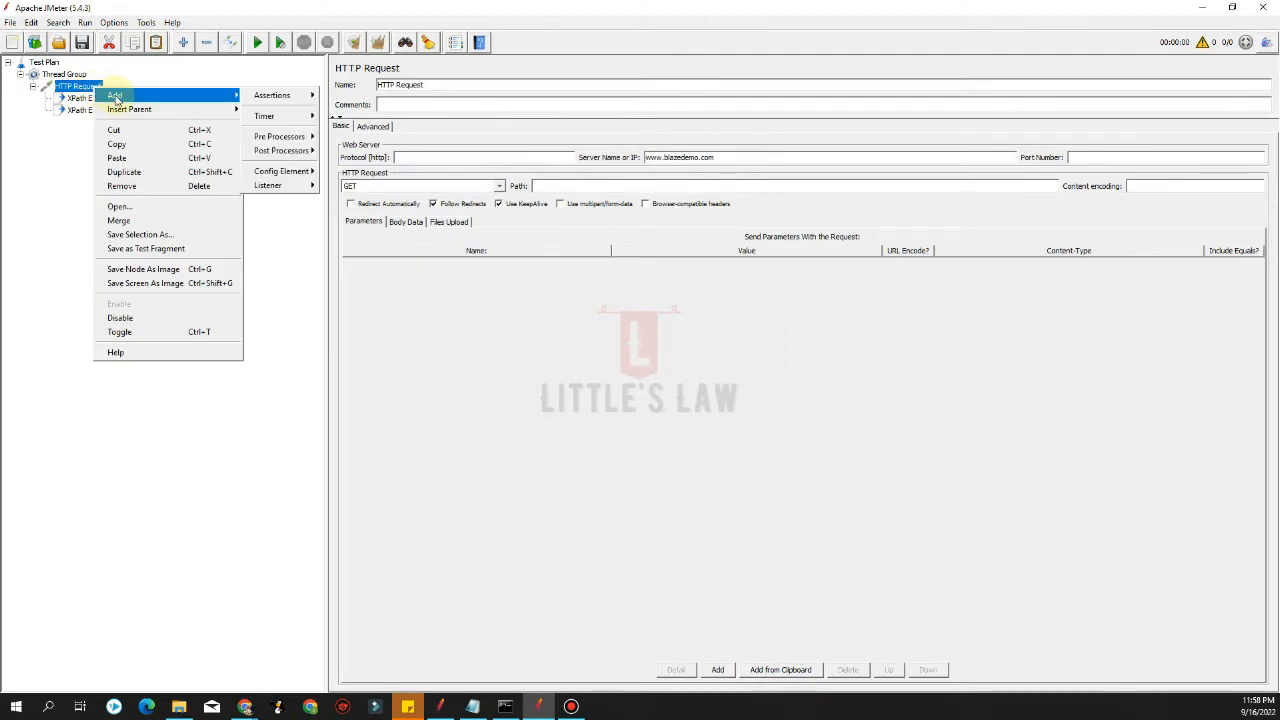
mouse_move(266, 96)
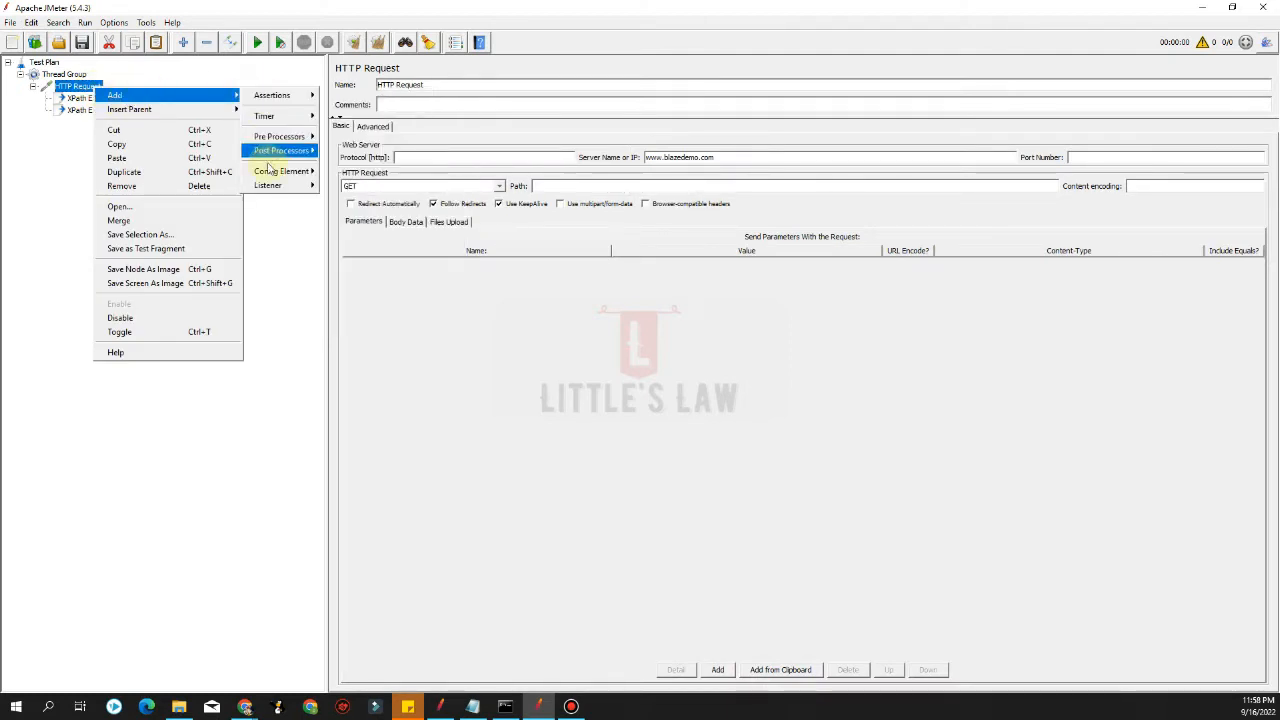
mouse_move(278, 188)
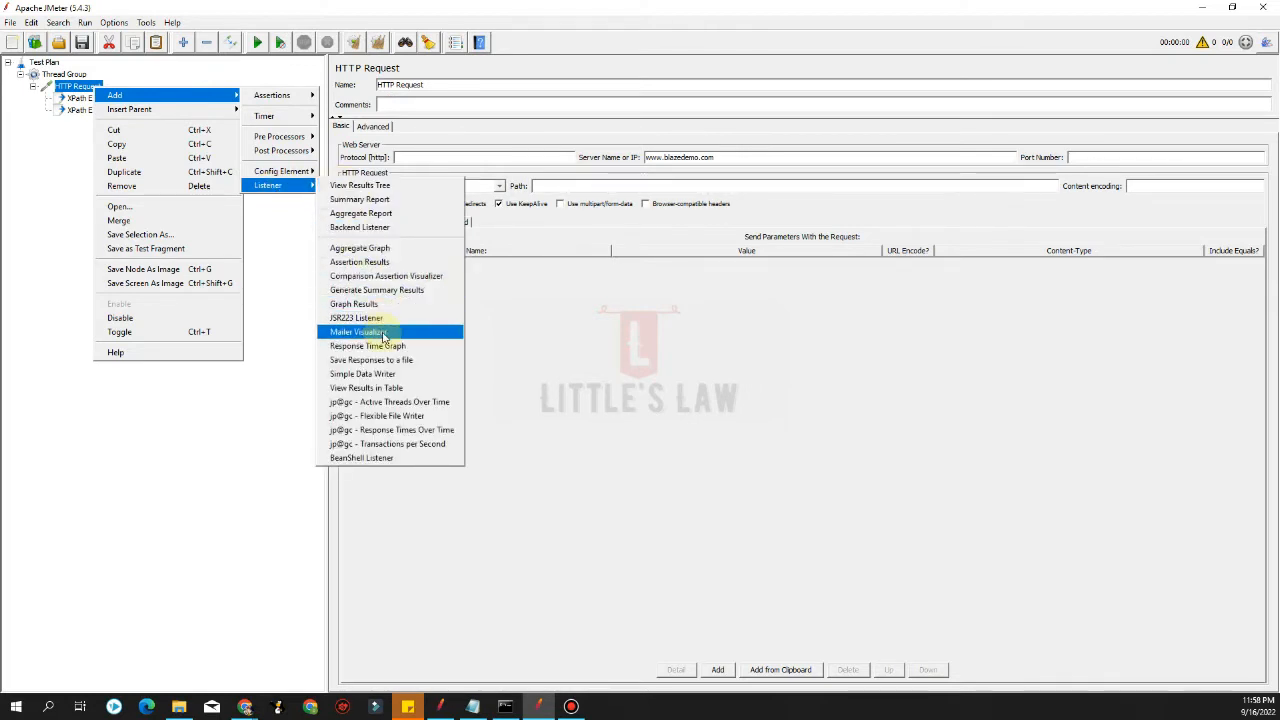
click(389, 416)
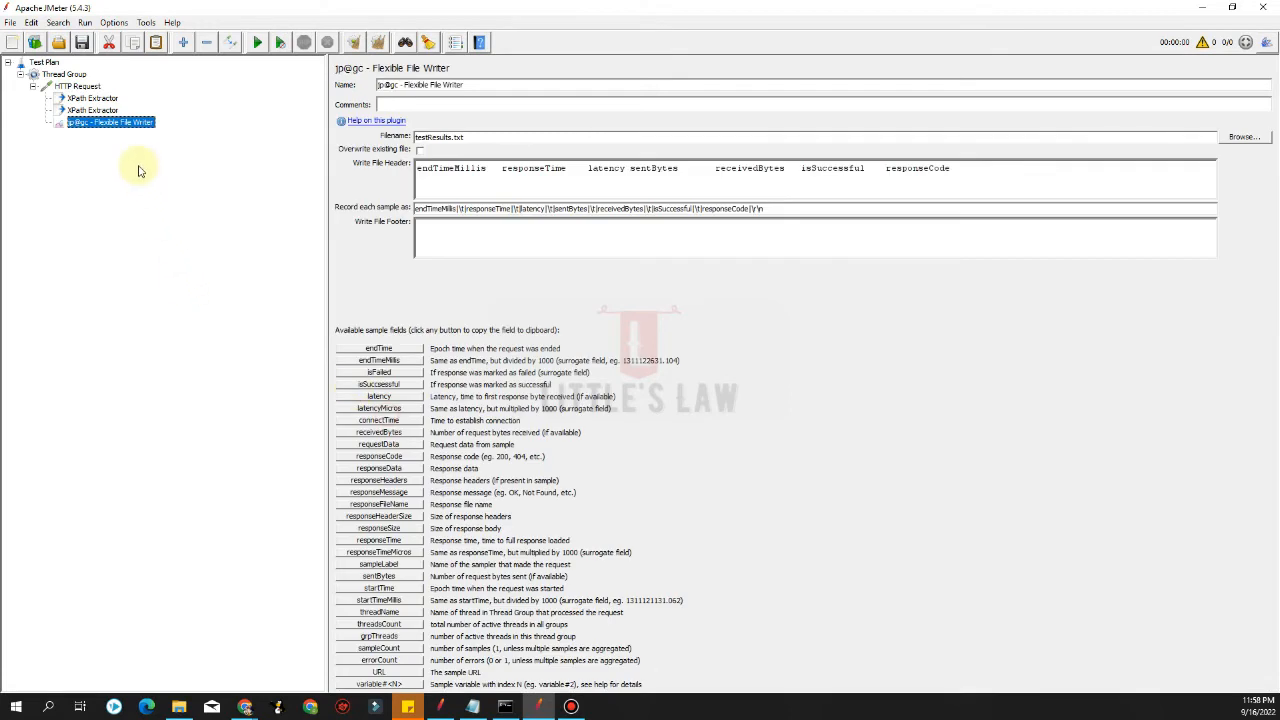
right_click(90, 125)
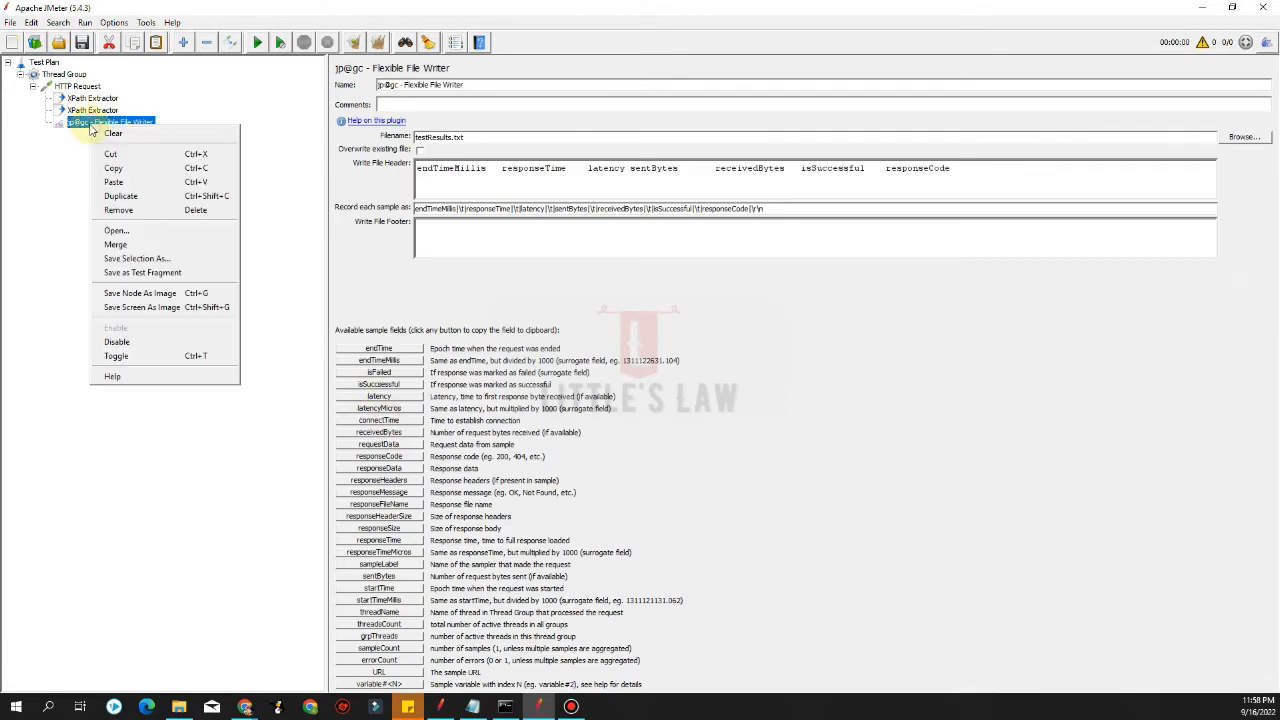
click(128, 210)
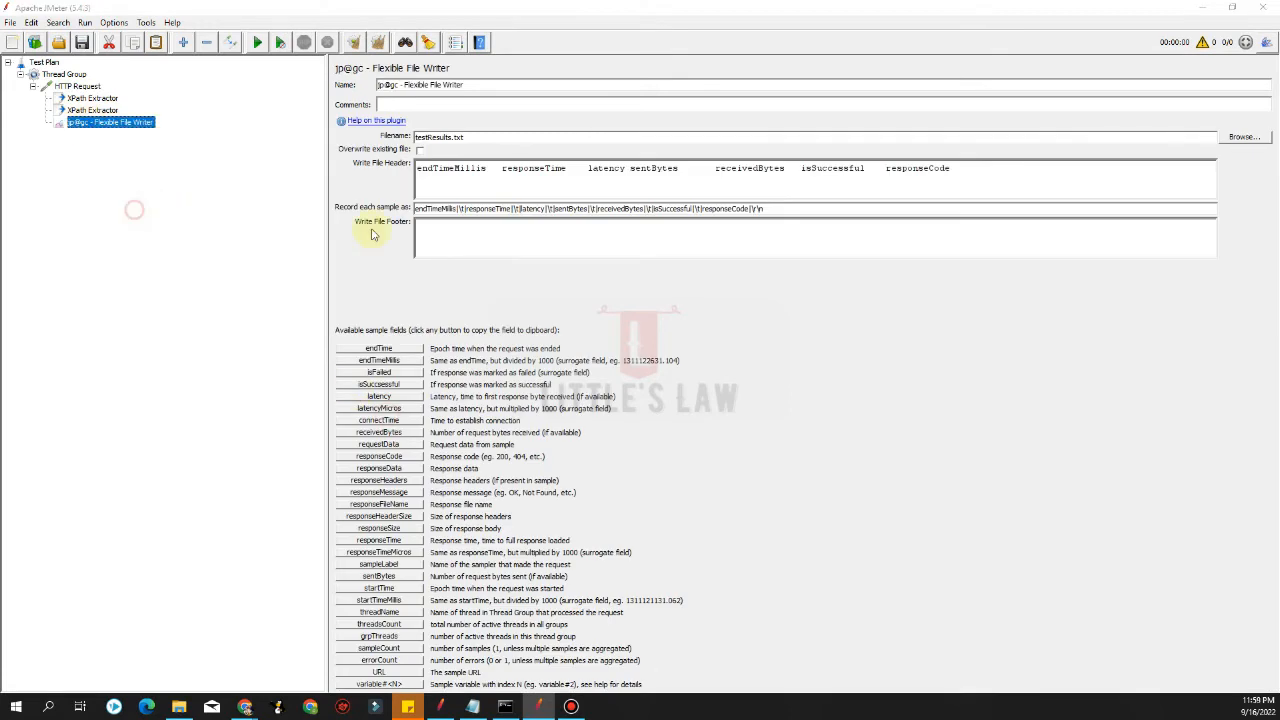
click(613, 366)
Add a jp@gc - Flexible File Writer listener to the Thread Group and review its settings
click(60, 75)
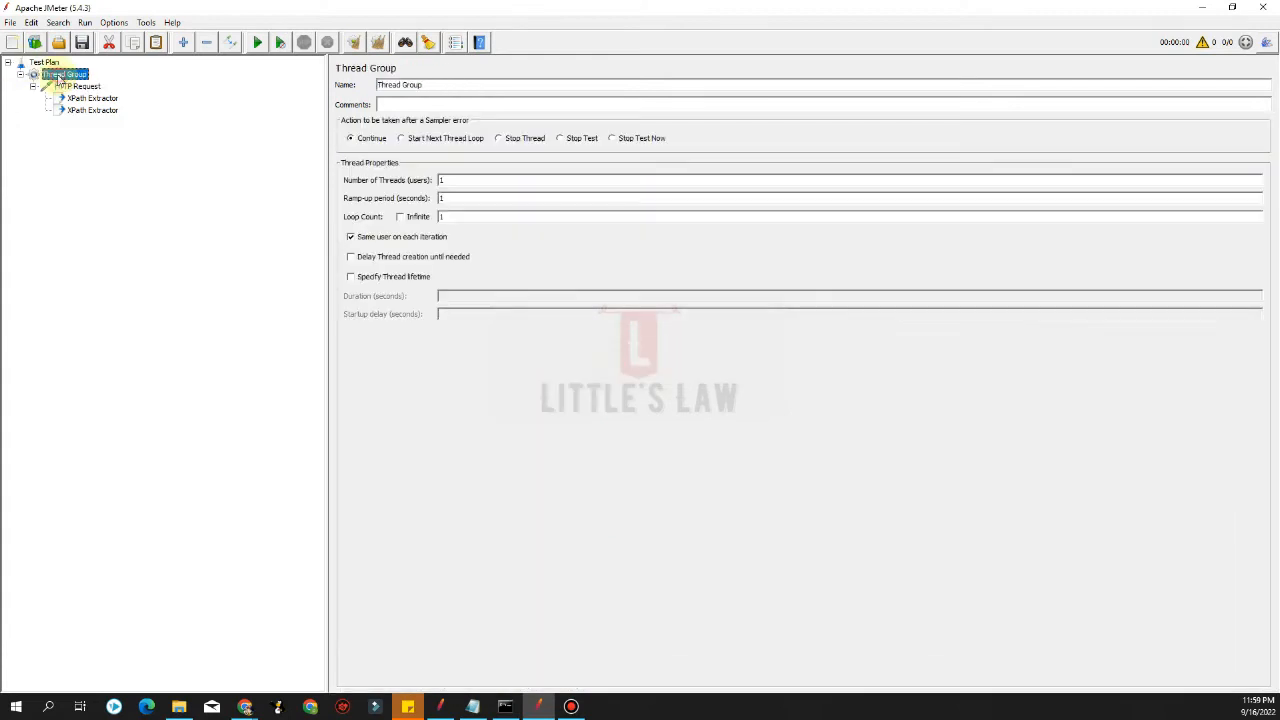
right_click(60, 75)
mouse_move(200, 86)
mouse_move(262, 229)
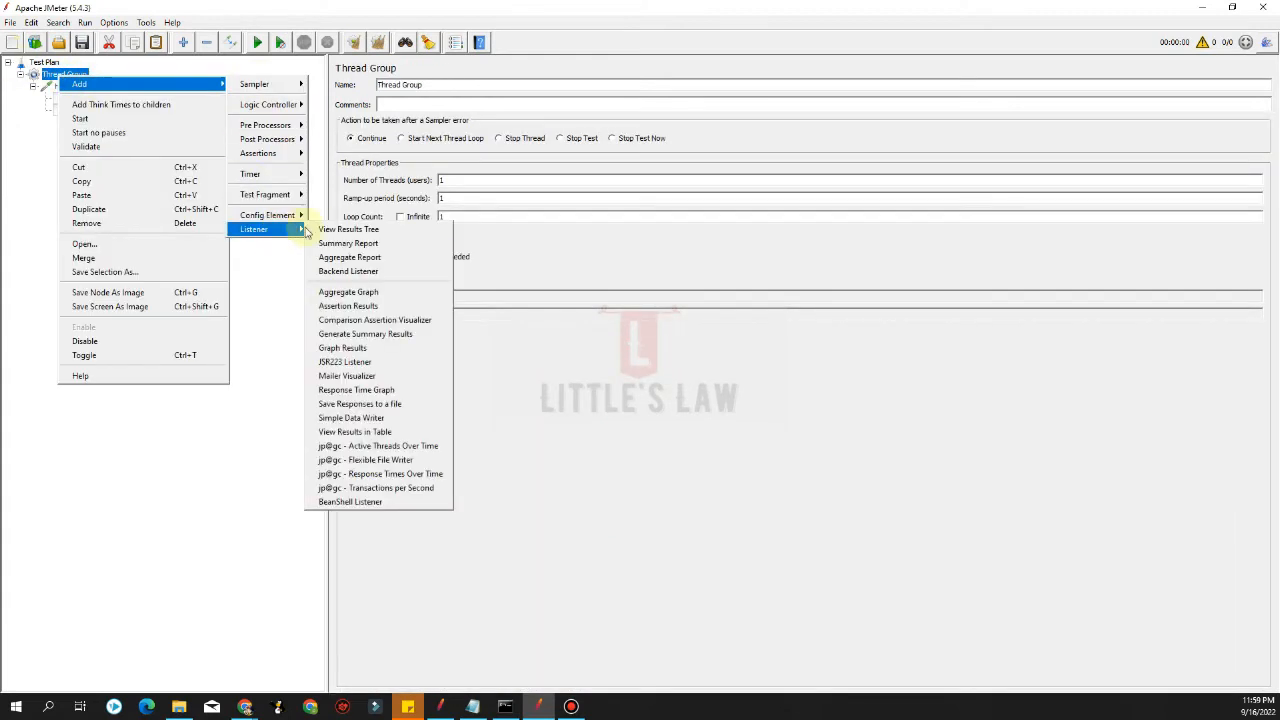
click(372, 460)
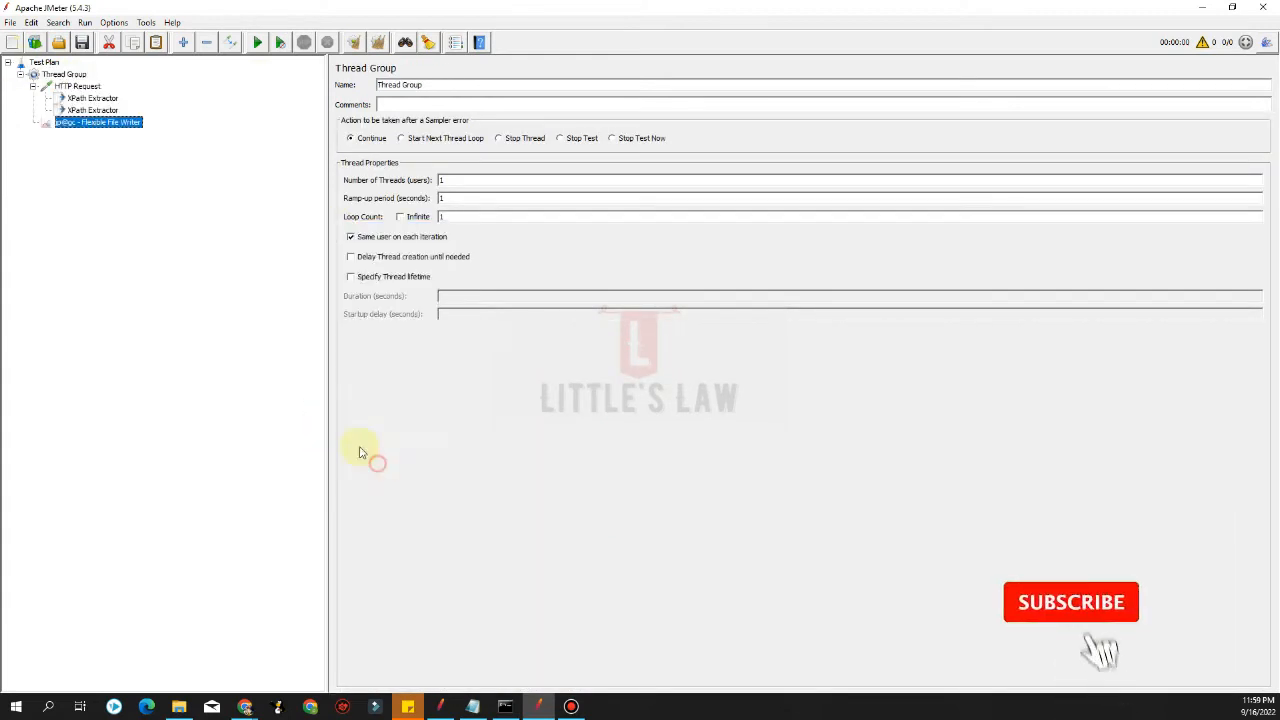
click(90, 110)
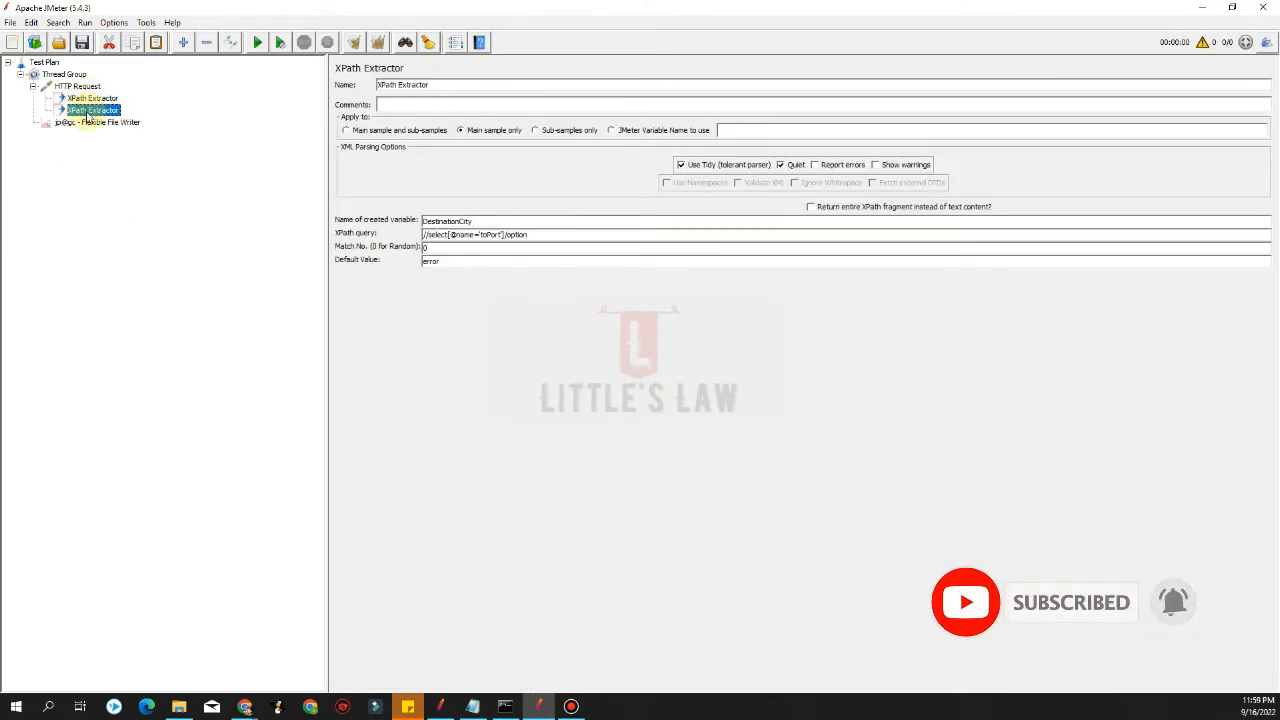
click(85, 124)
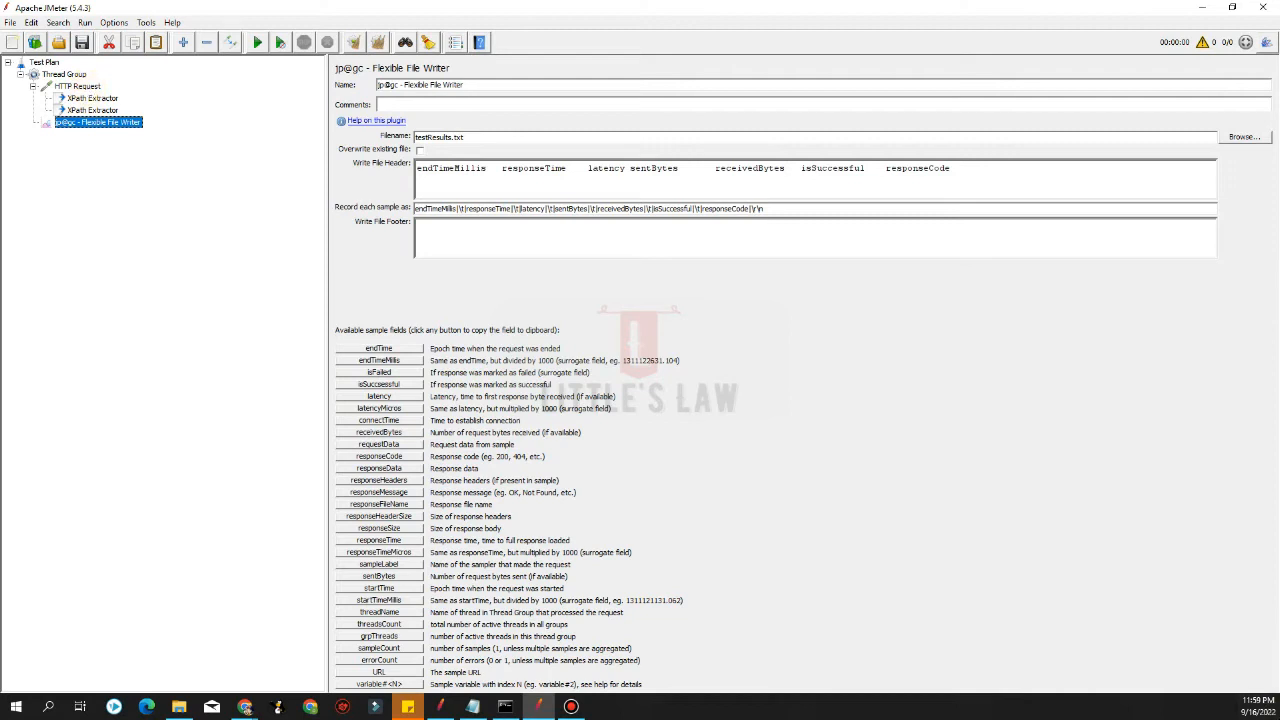
Open the user.properties file from the JMeter bin folder in Notepad for editing
key(alt+Tab)
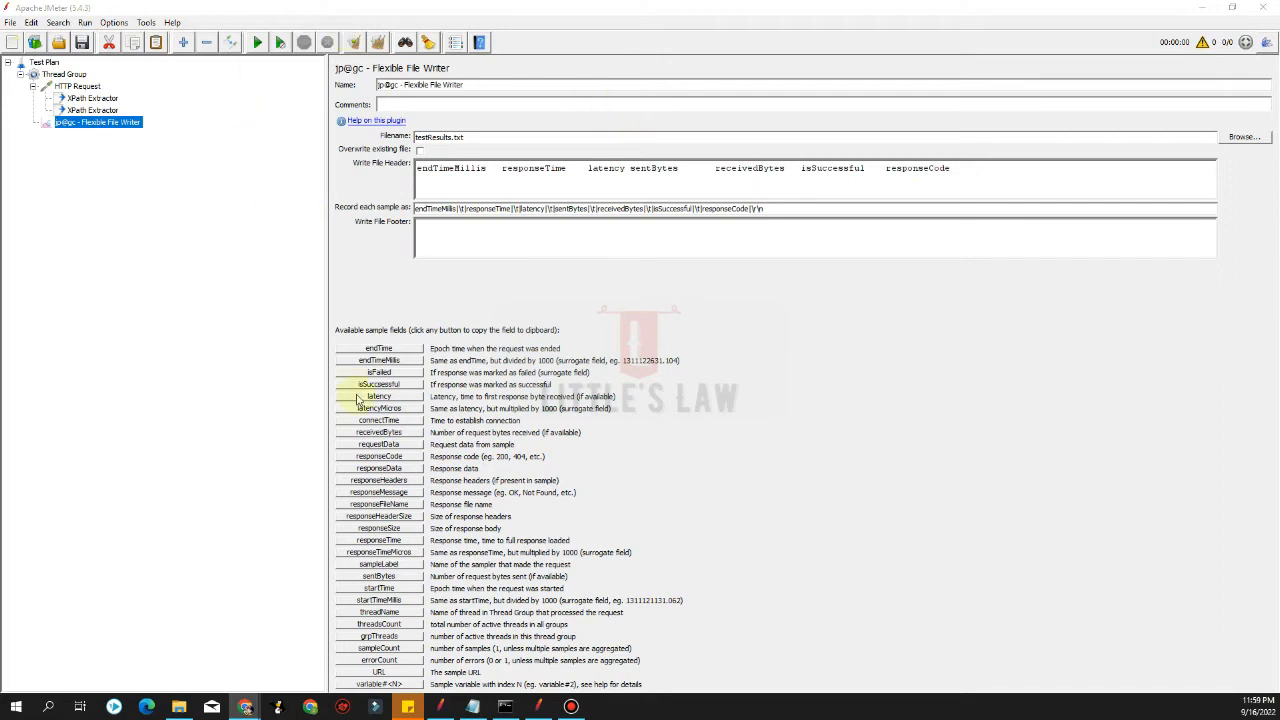
click(178, 706)
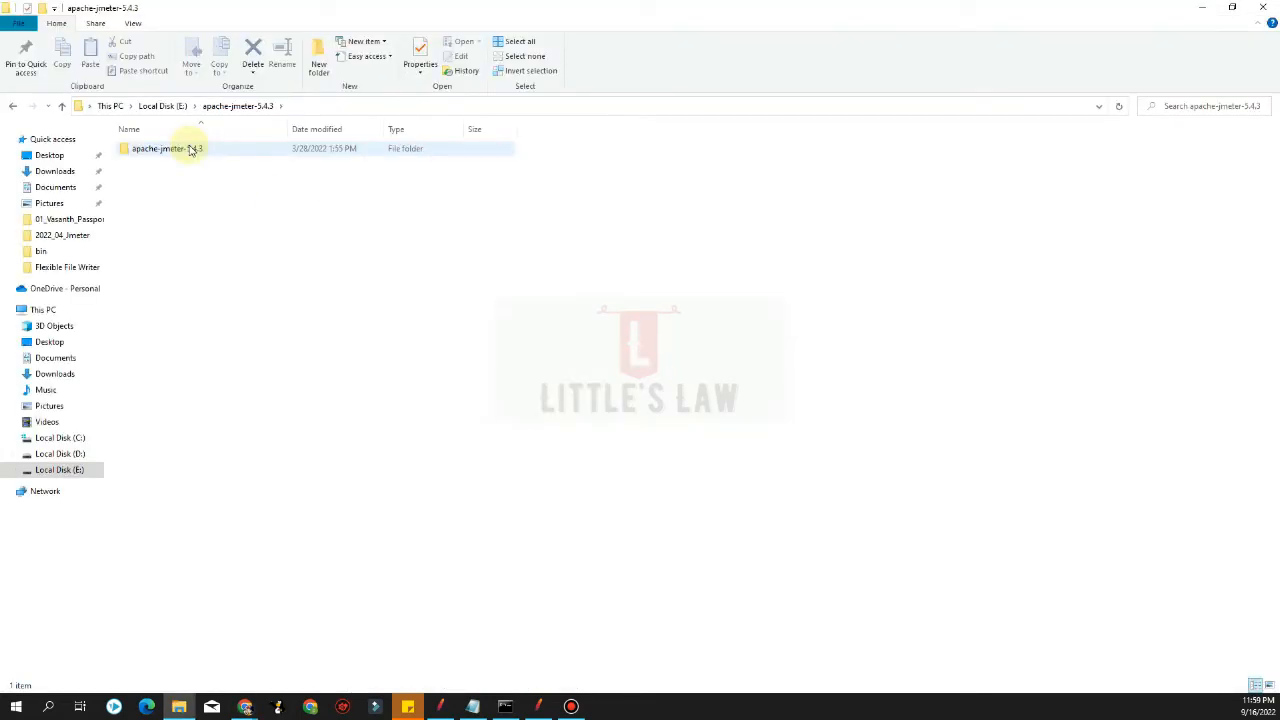
double_click(190, 150)
click(145, 177)
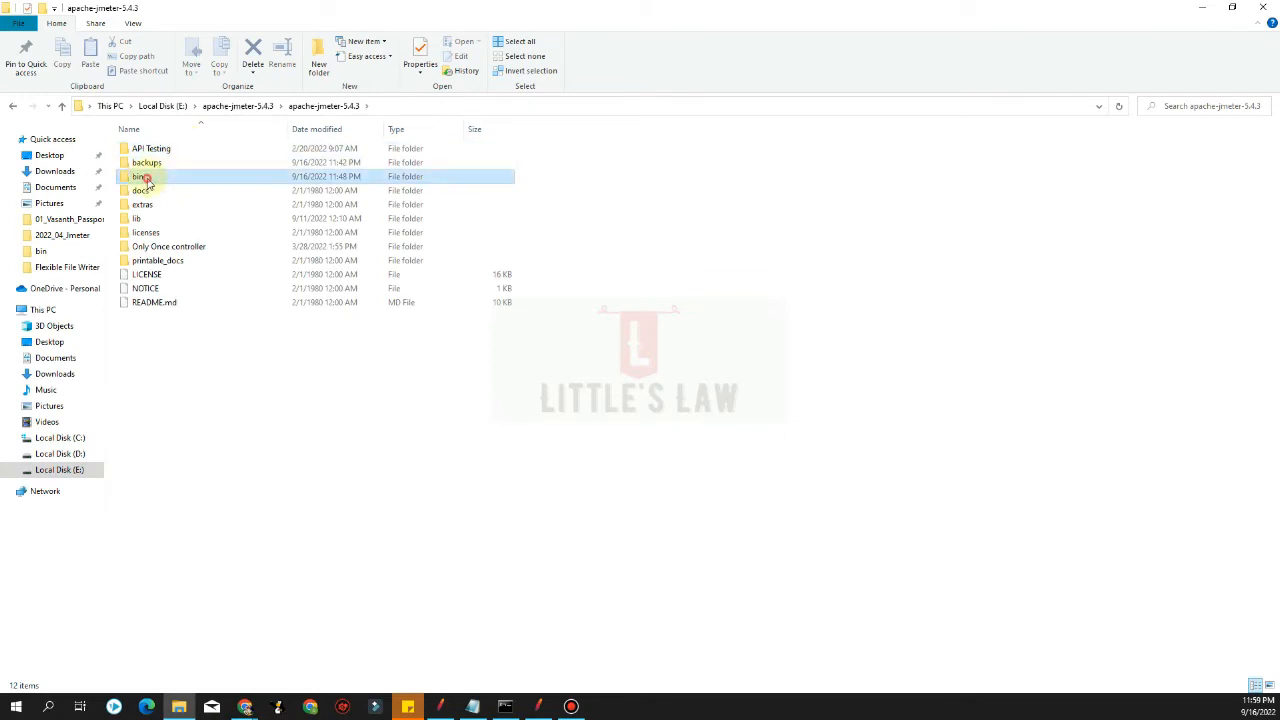
double_click(145, 178)
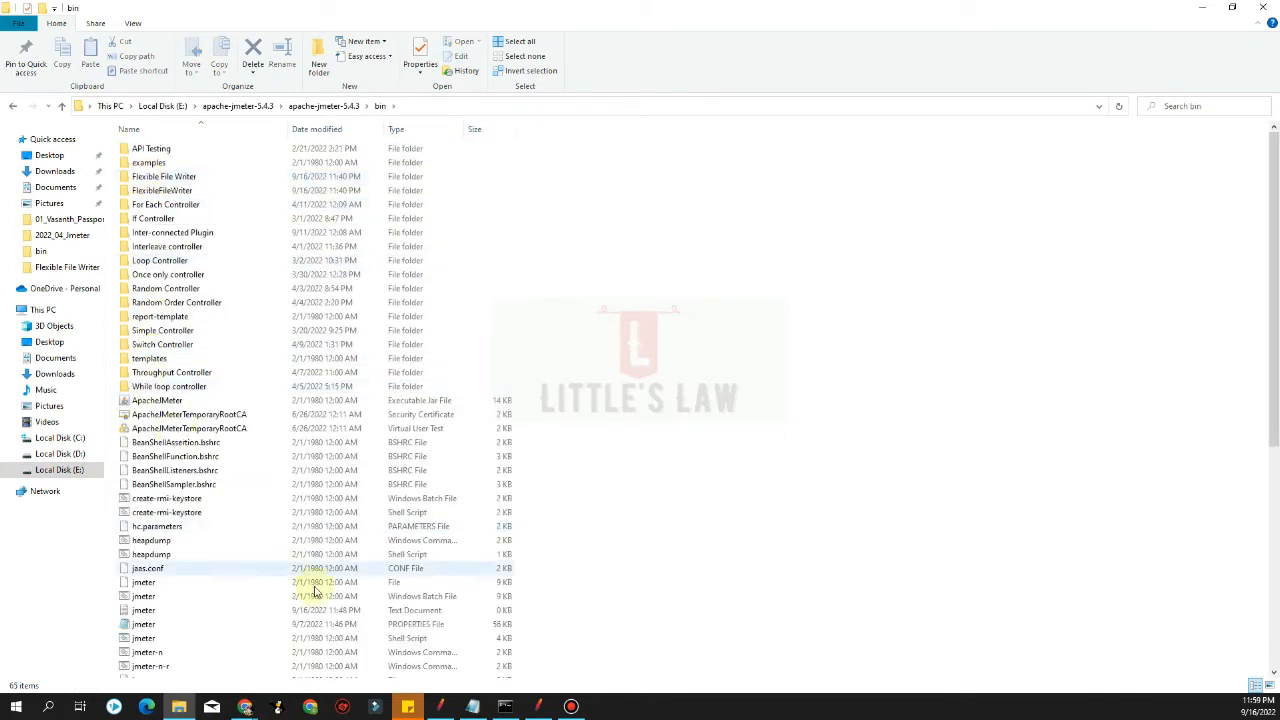
click(164, 487)
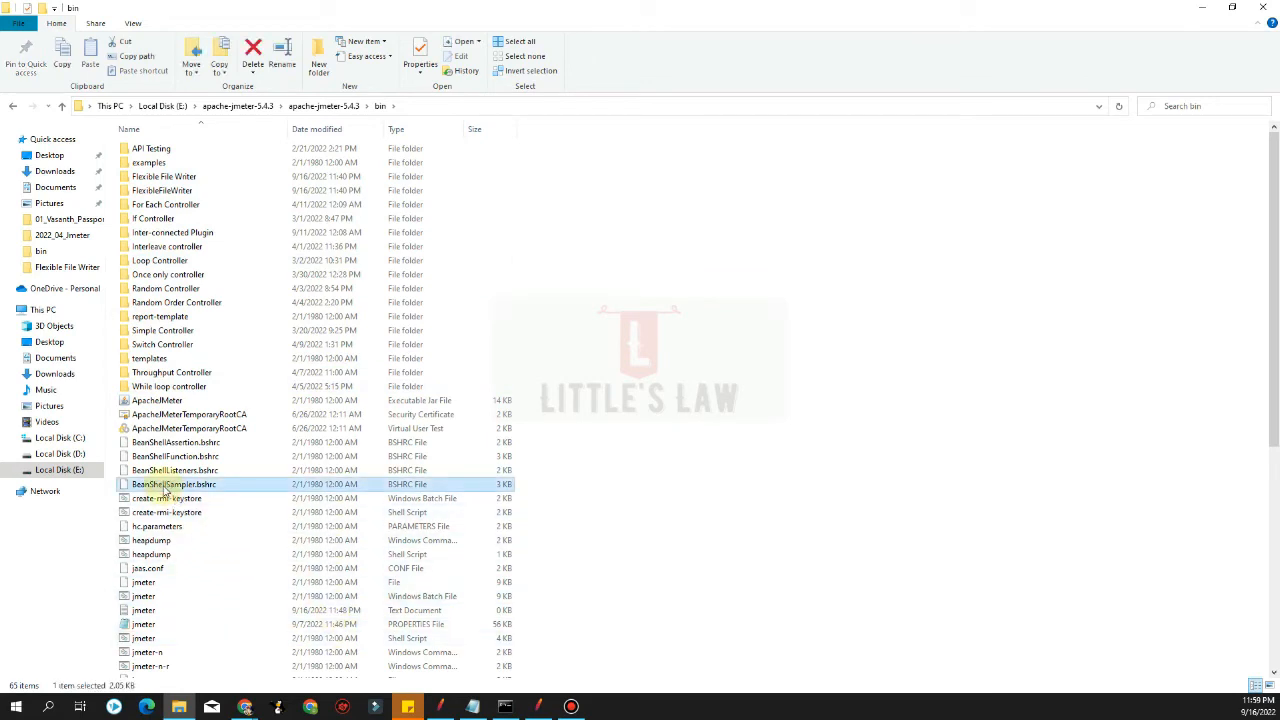
text(user)
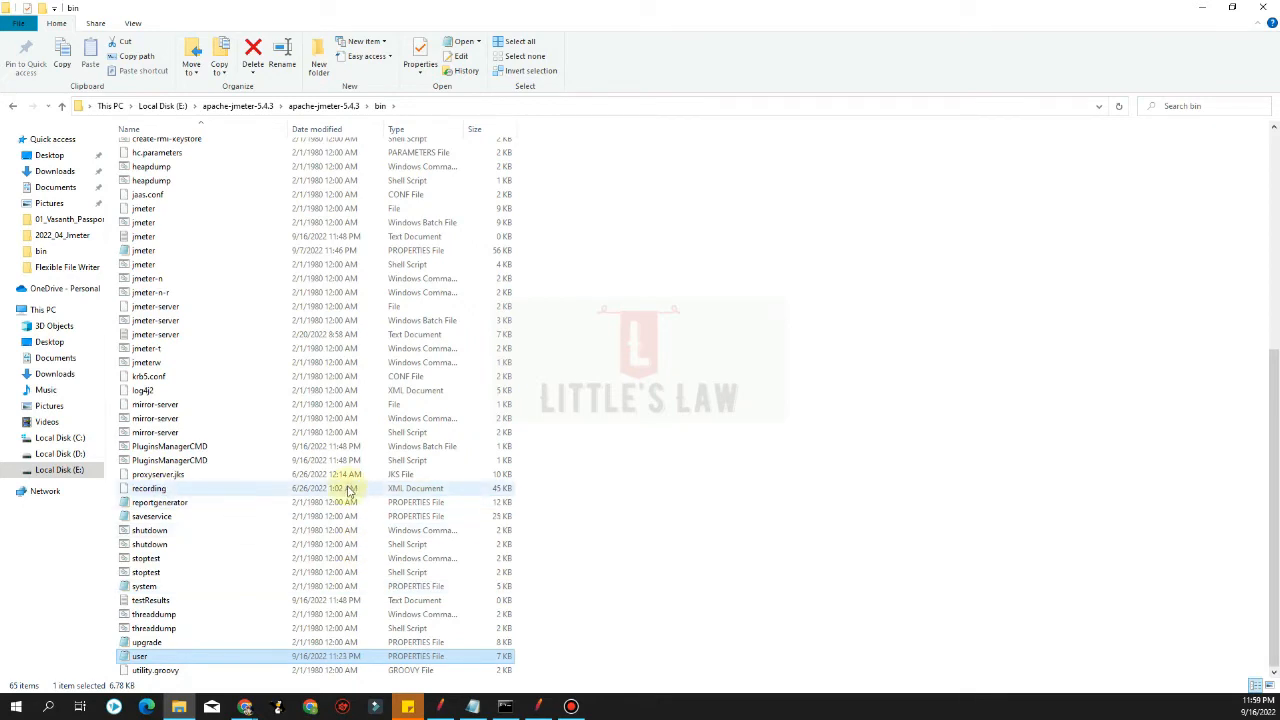
right_click(199, 664)
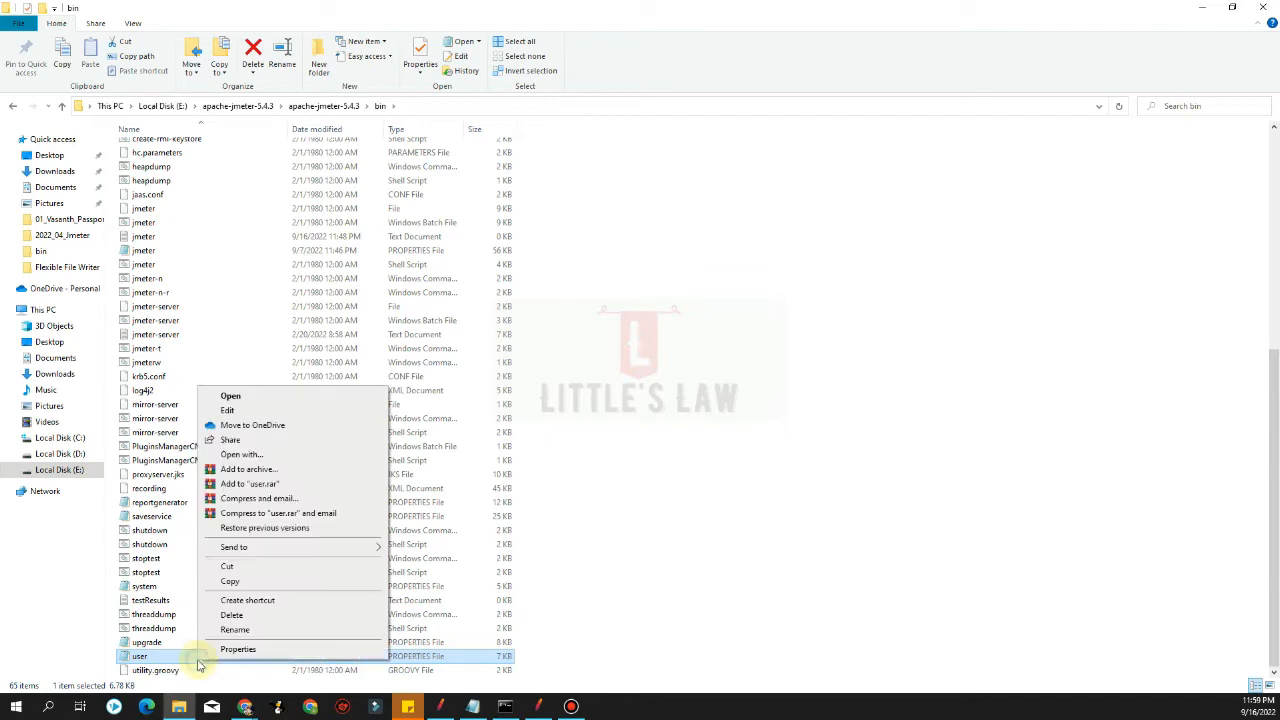
click(235, 410)
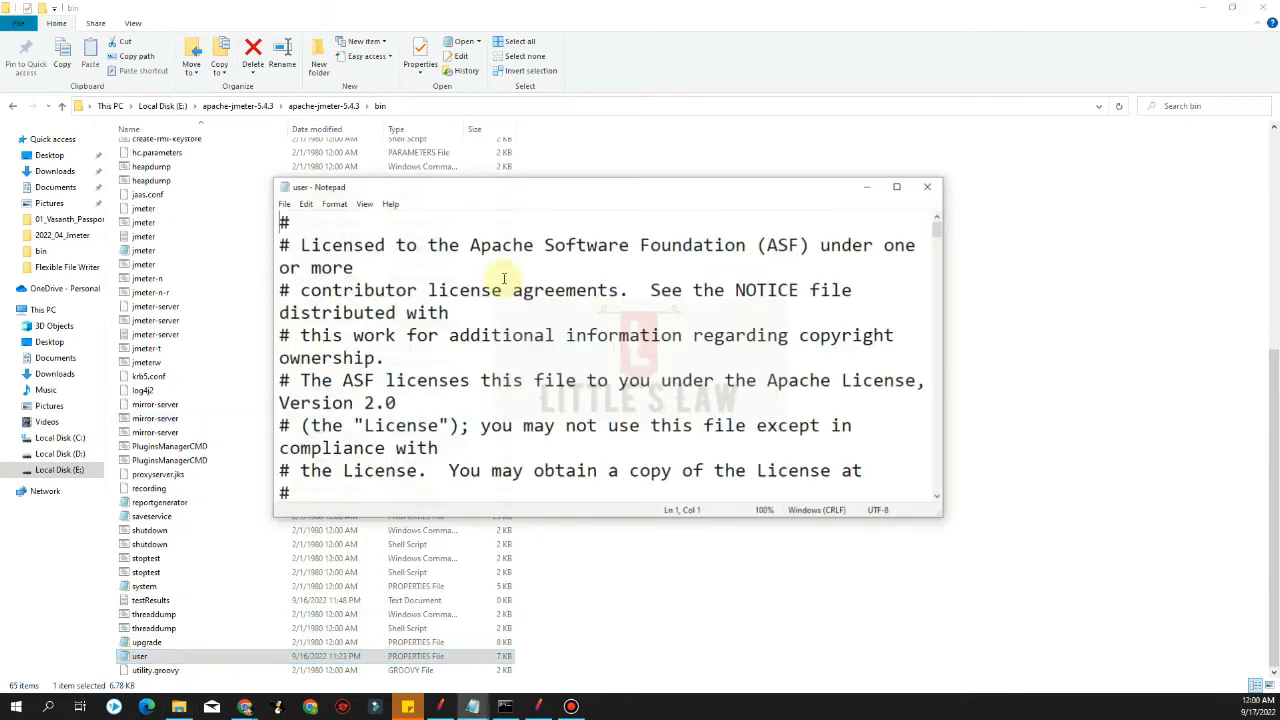
Change the sample_variables line in user.properties to DepartureCity,DestinationCity
drag(563, 189, 403, 149)
double_click(391, 149)
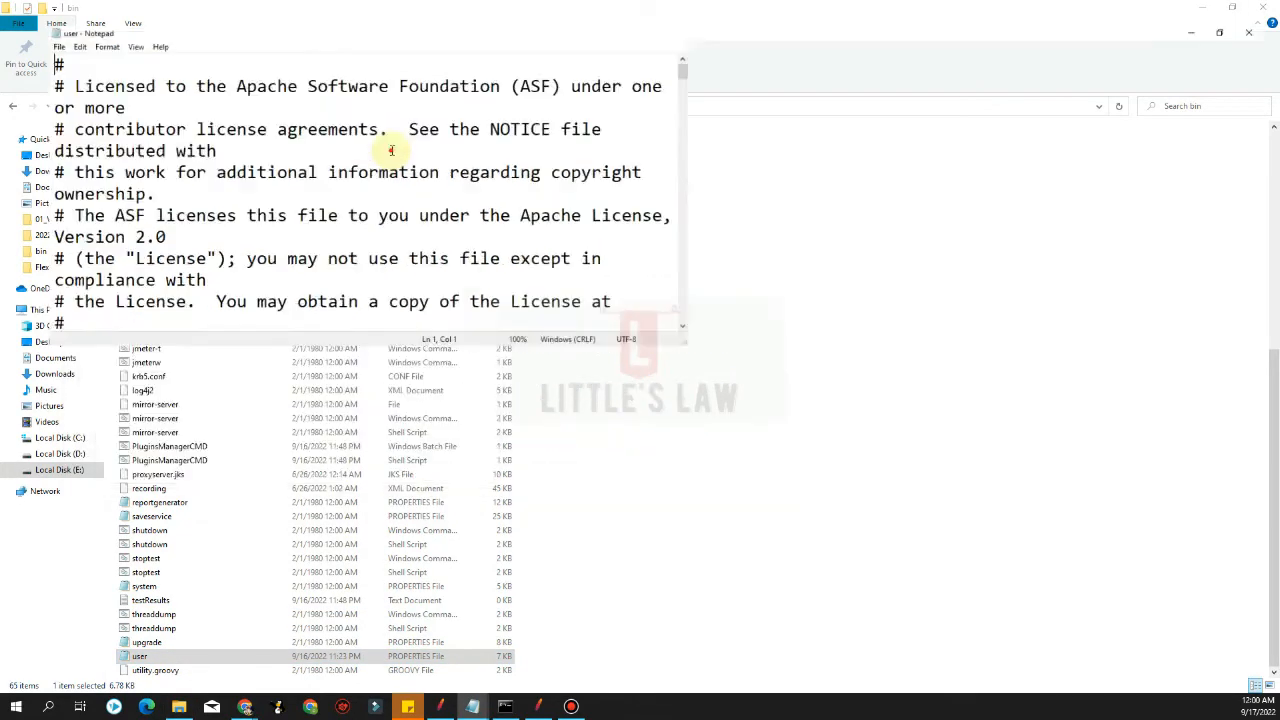
scroll(229, 467, down, 20)
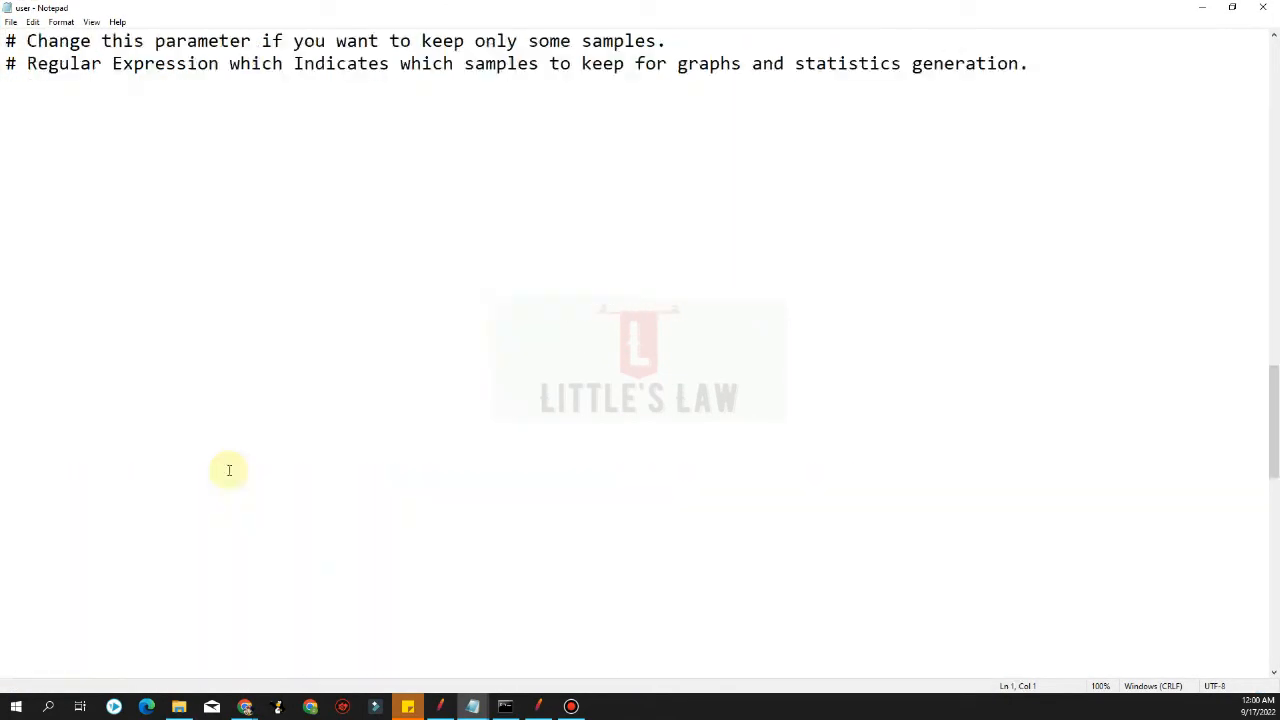
scroll(229, 470, down, 15)
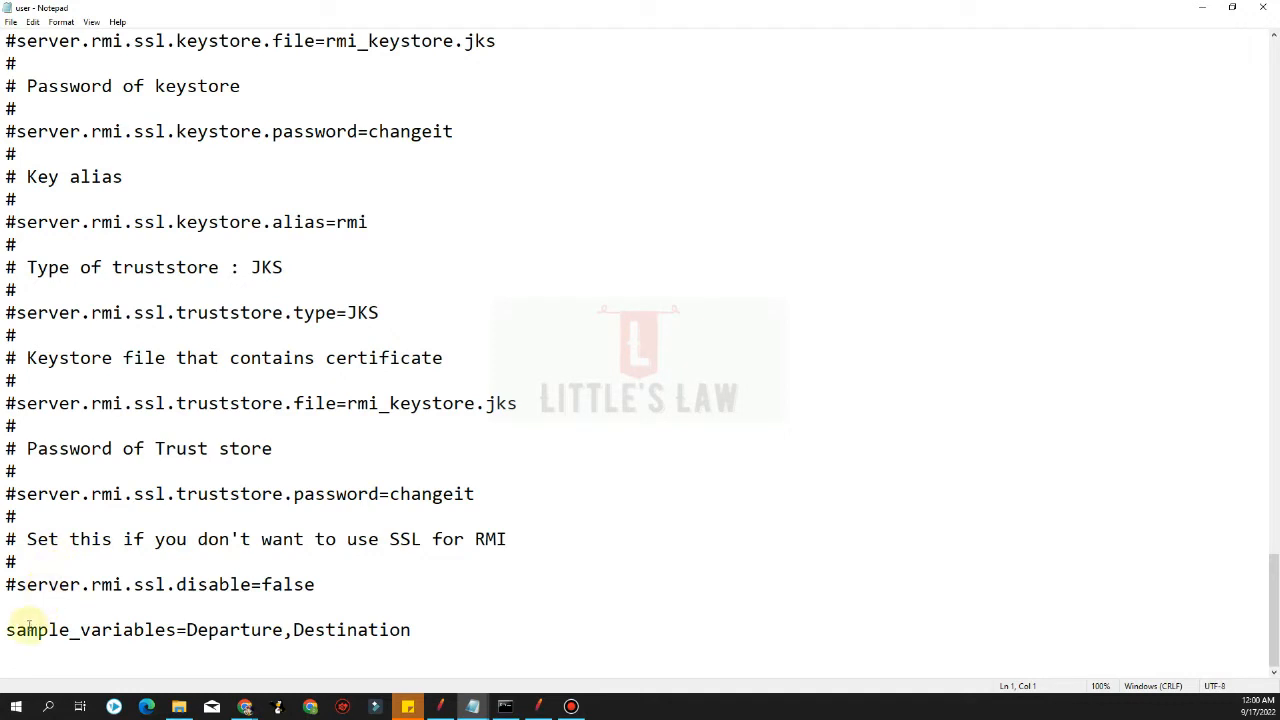
drag(5, 630, 379, 632)
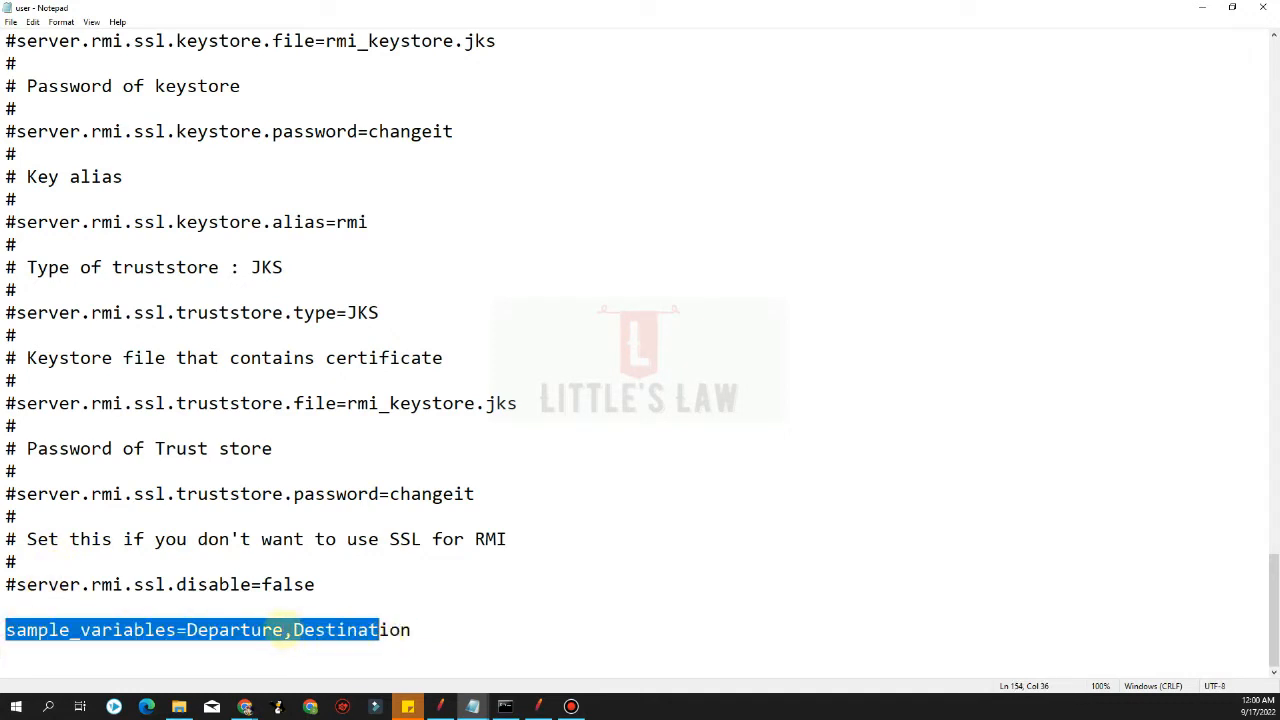
click(287, 628)
text(City)
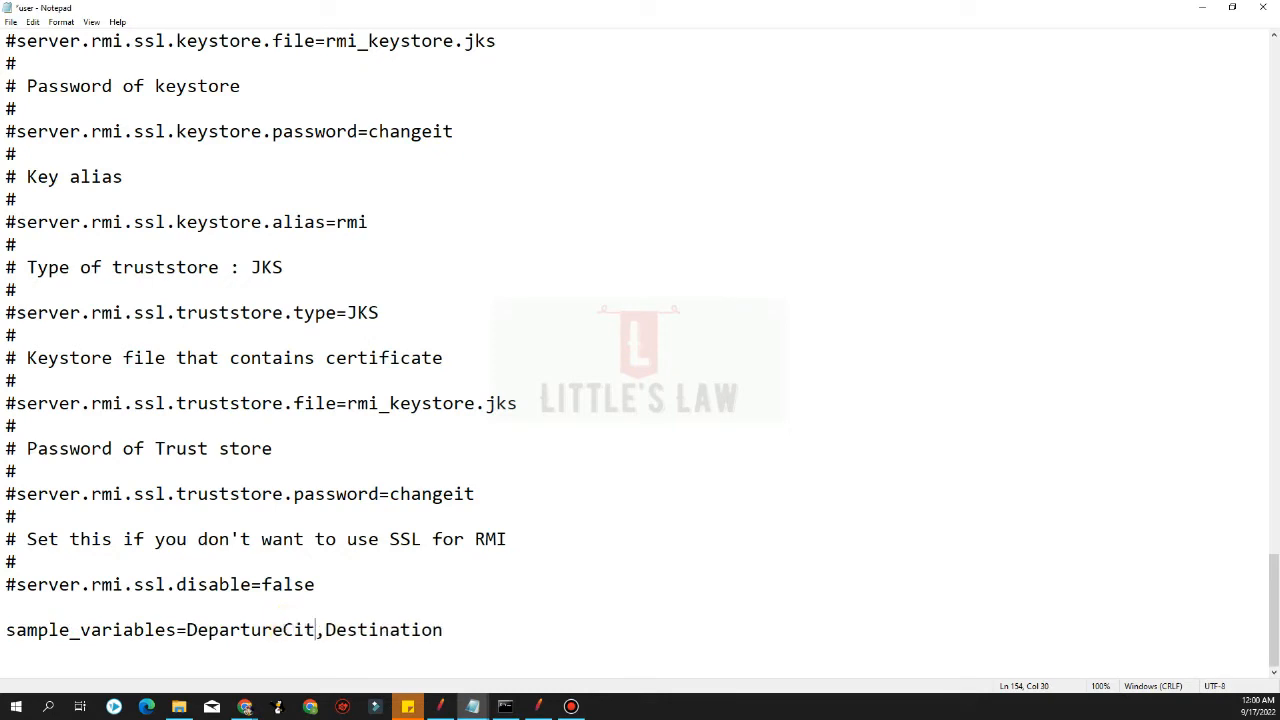
key(End)
text(City)
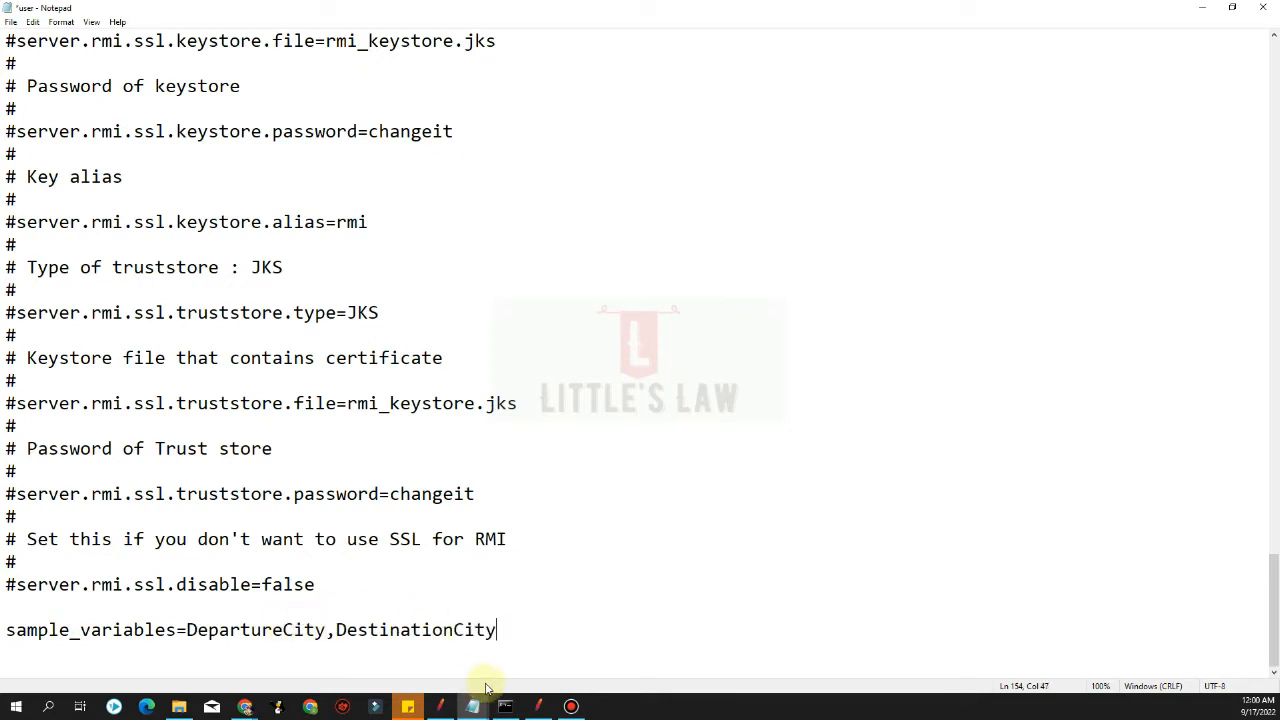
Compare against both XPath Extractors' variable names, then save the edited user.properties file
click(540, 706)
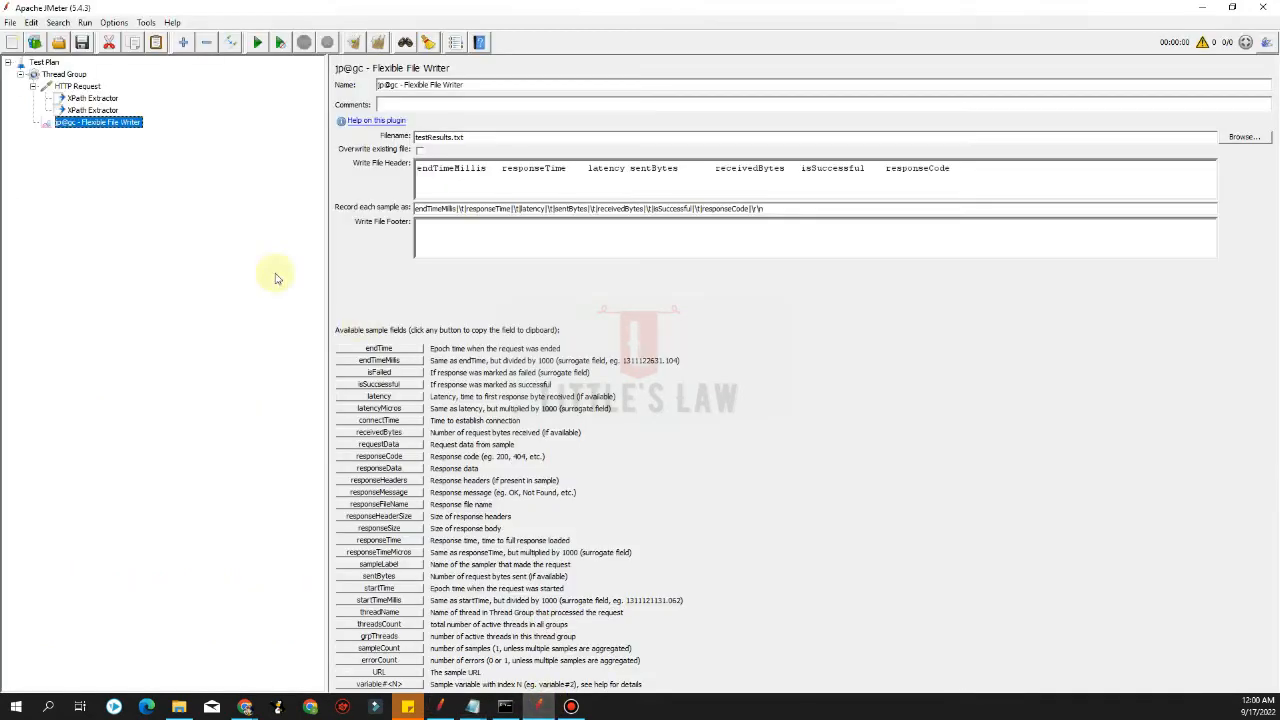
click(84, 98)
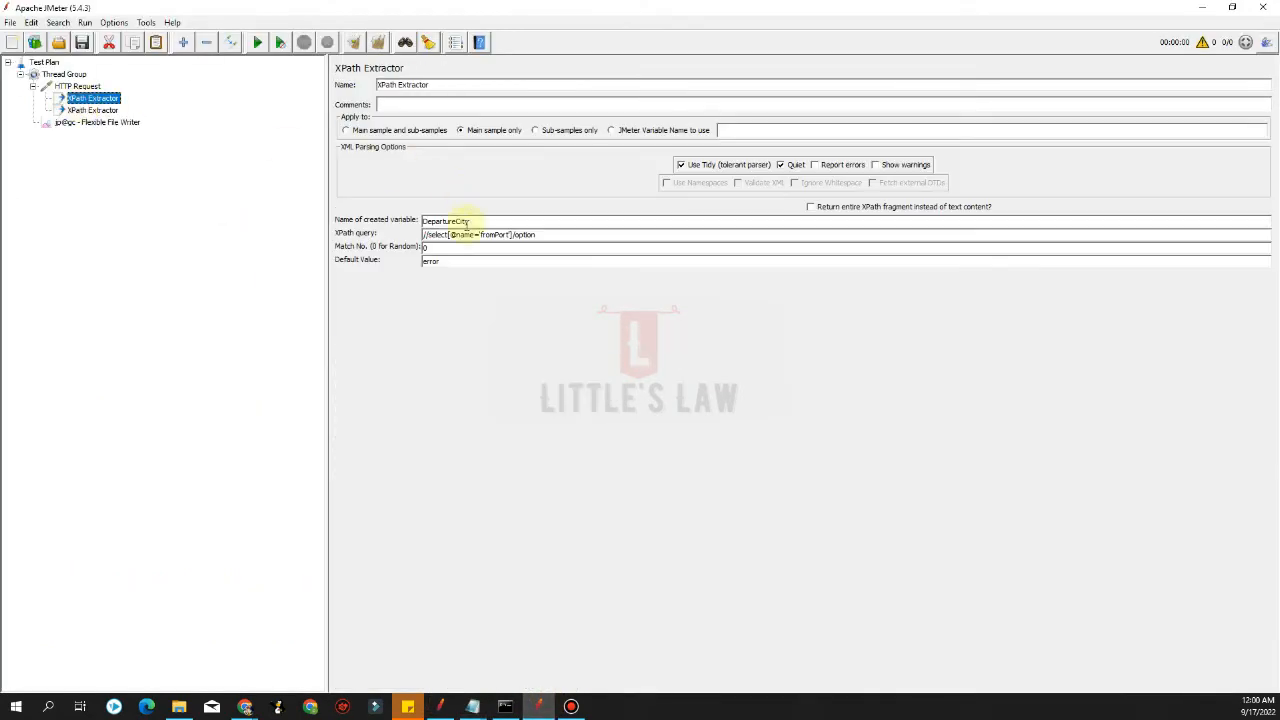
double_click(446, 220)
click(92, 110)
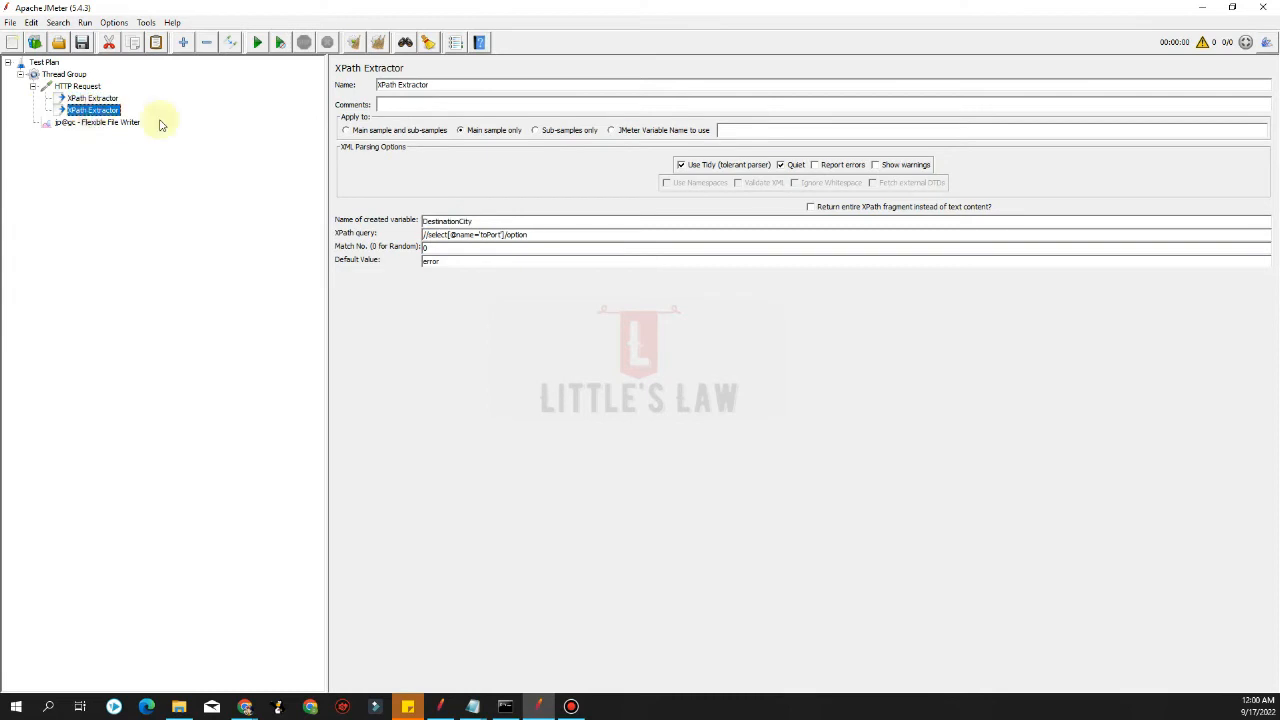
double_click(488, 221)
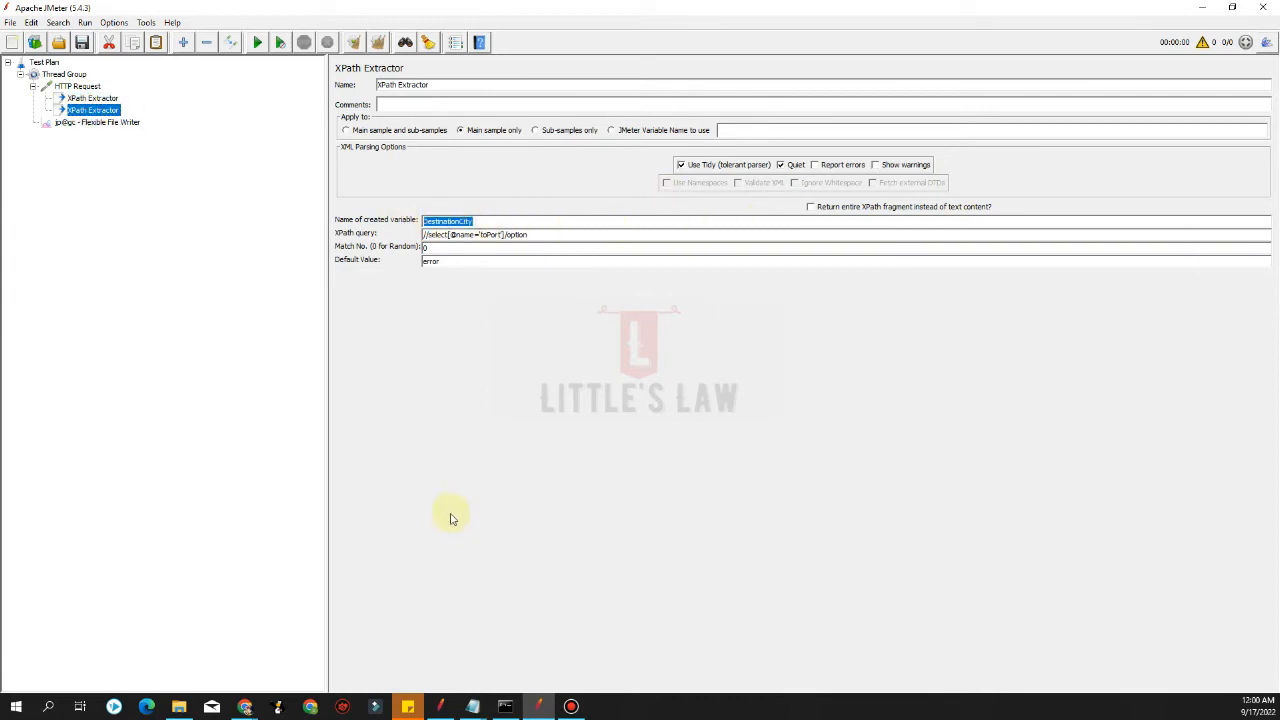
click(1200, 15)
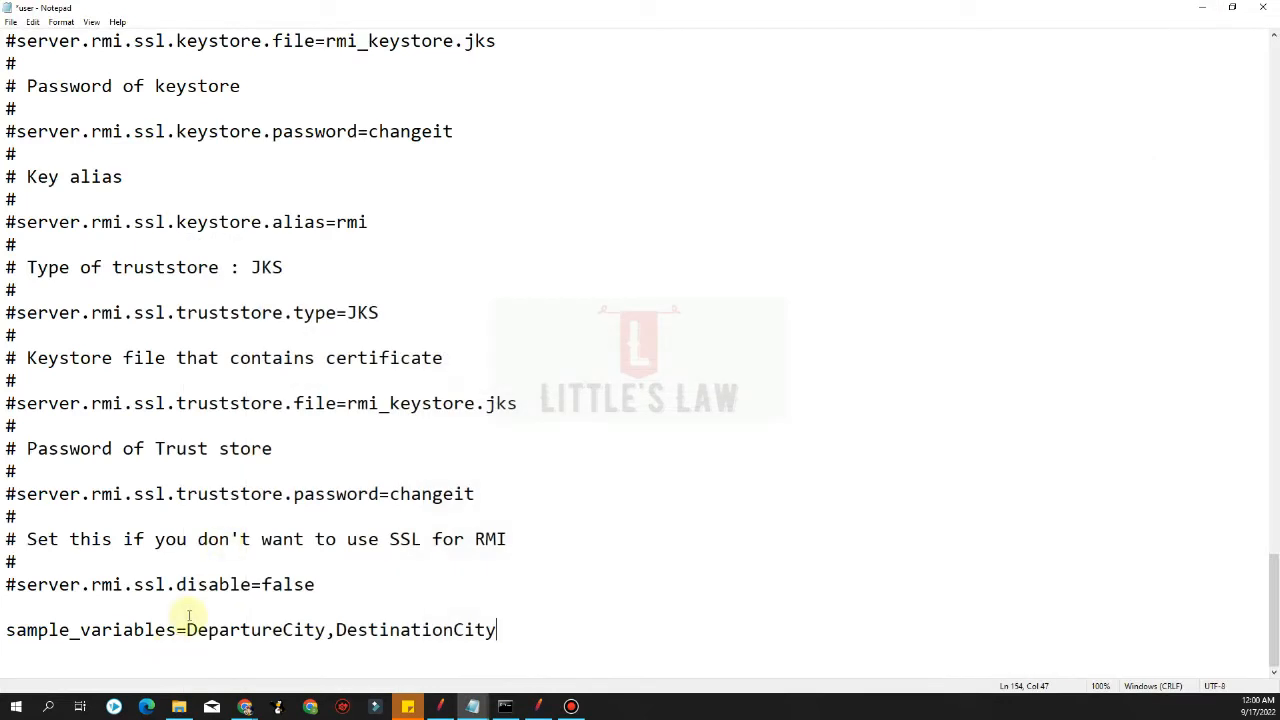
click(238, 401)
key(alt+f)
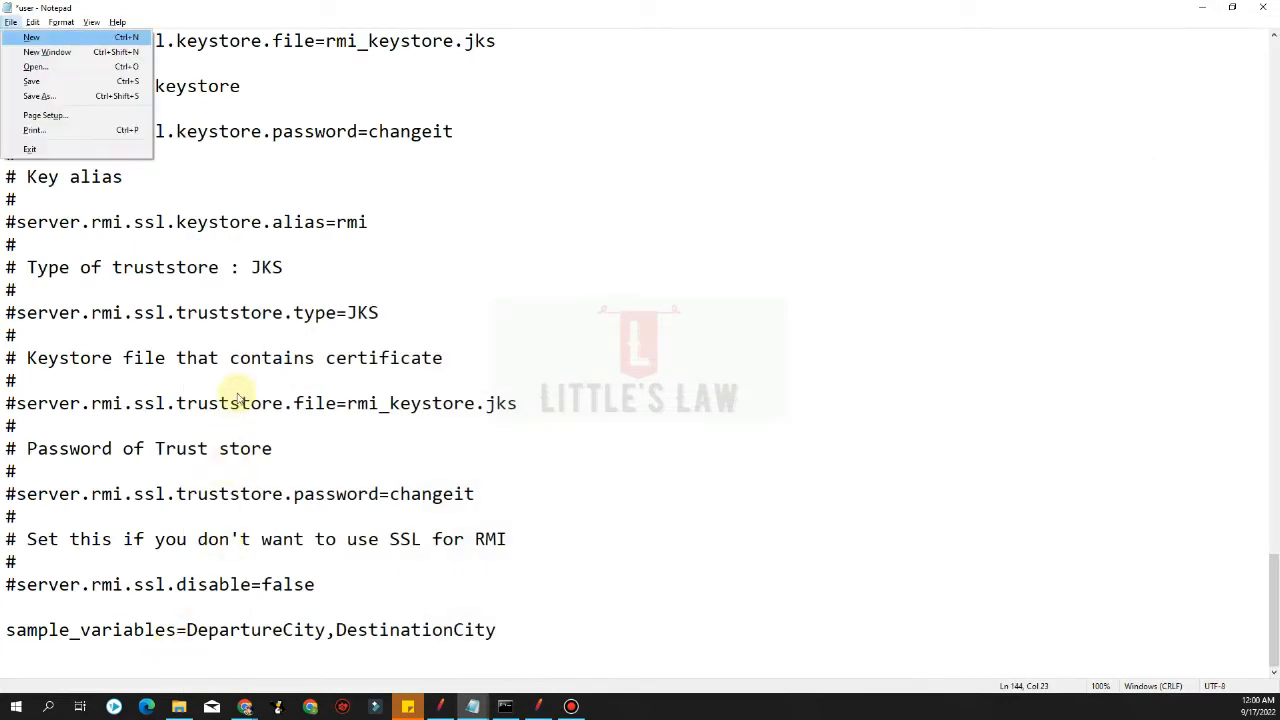
key(s)
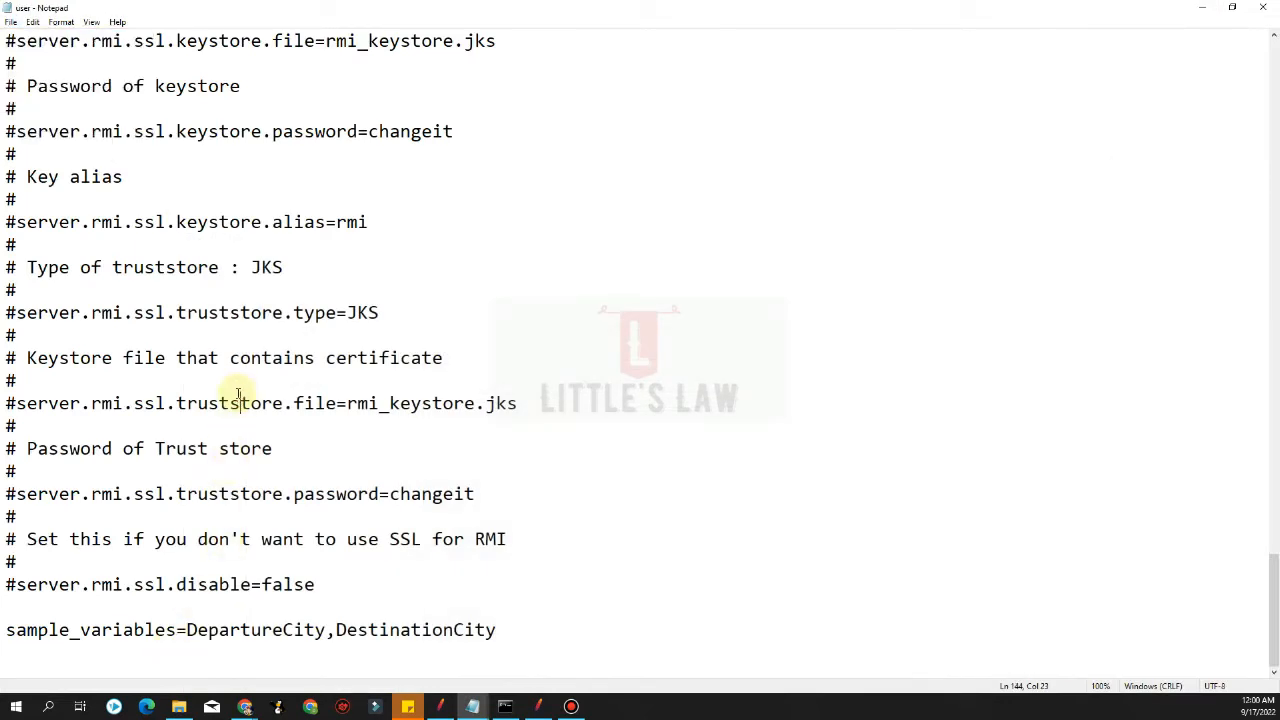
Restart JMeter, choosing to save the unsaved test plan first
click(538, 706)
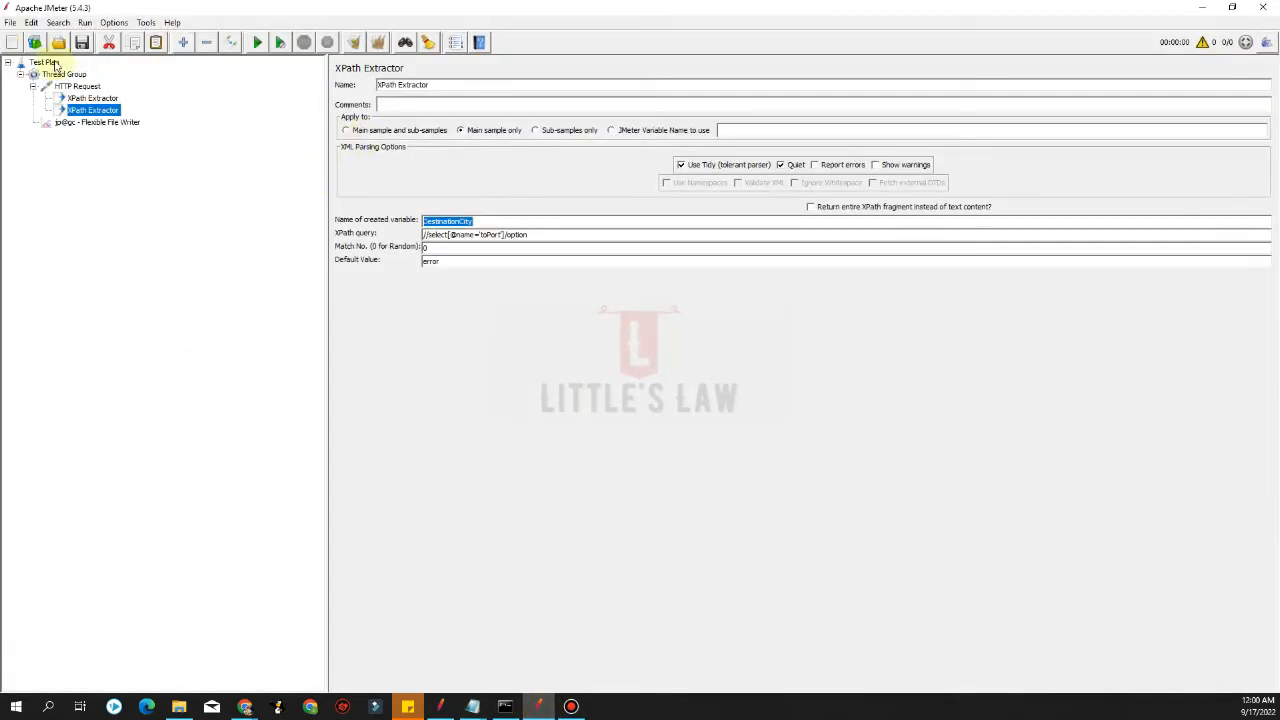
click(10, 22)
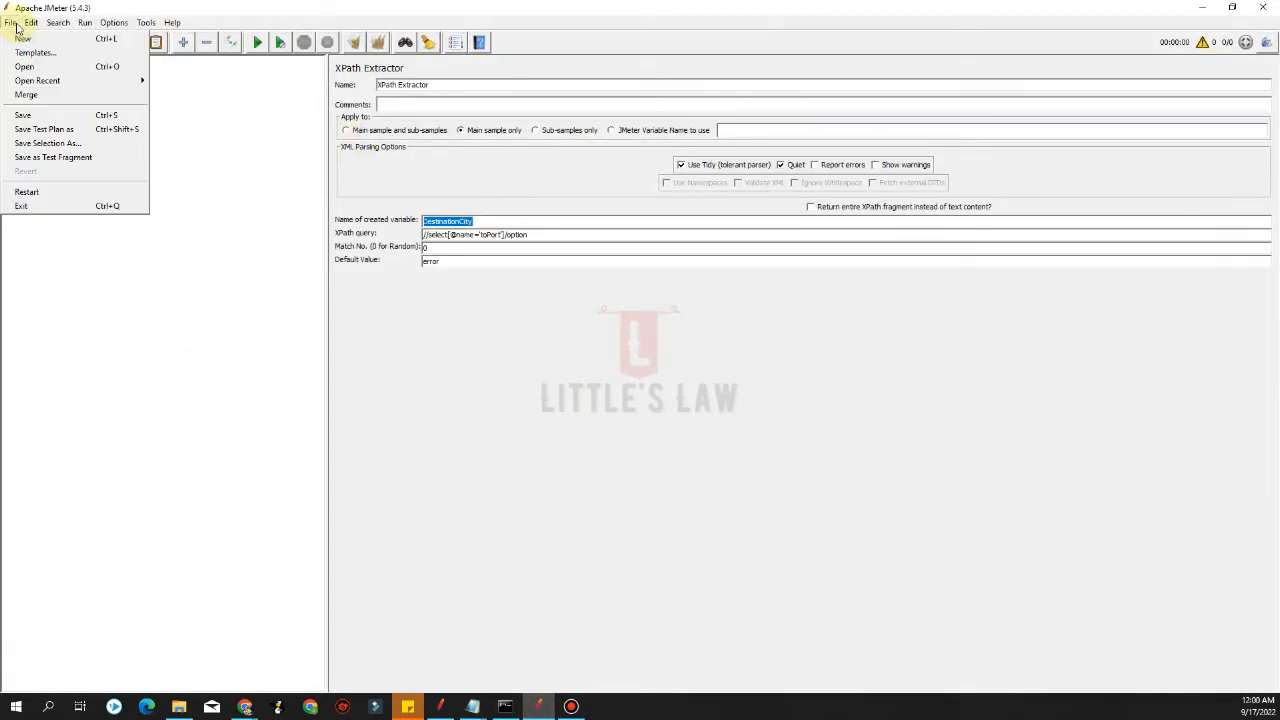
click(40, 193)
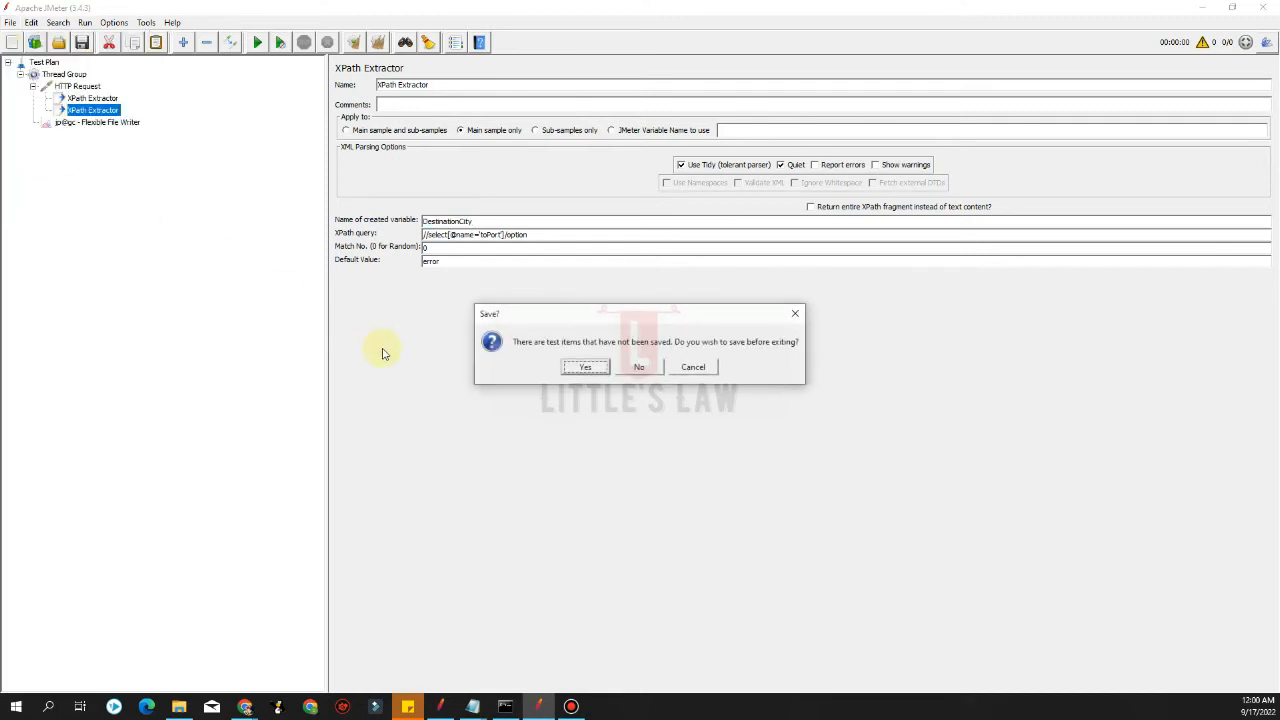
click(585, 368)
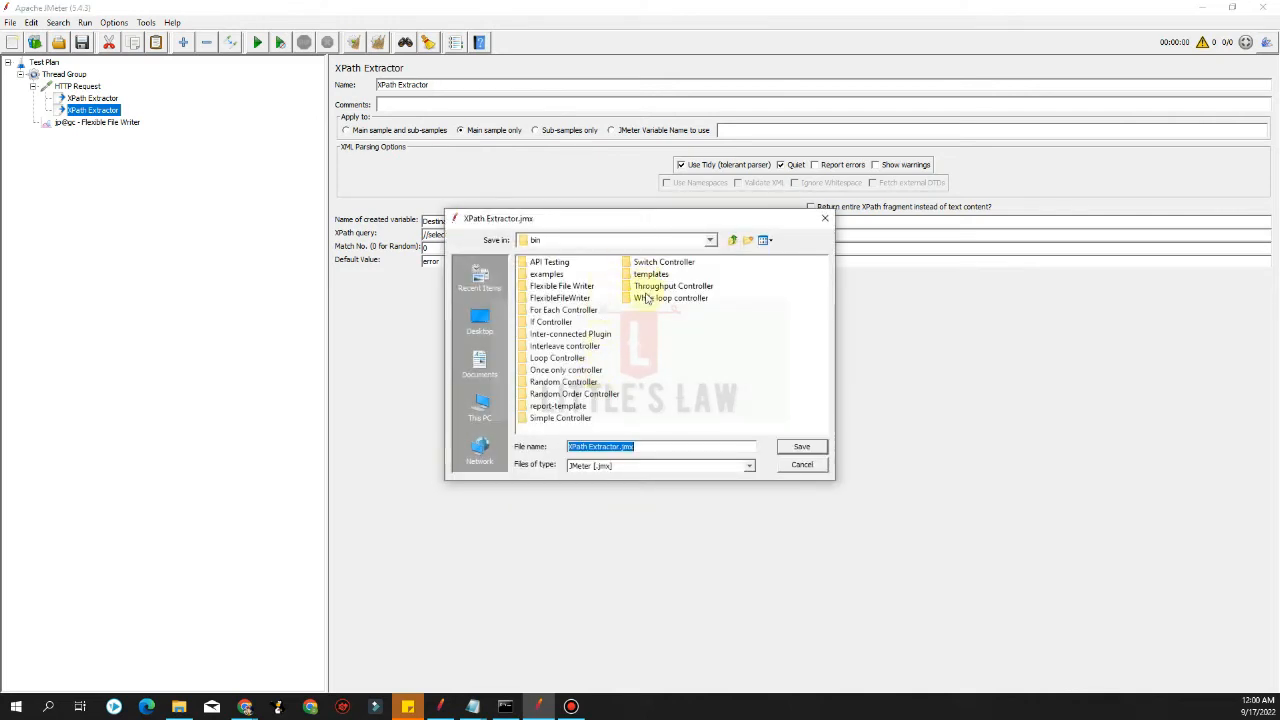
Save the test plan as FlexibleFileWriter-Example1 in the bin's FlexibleFileWriter folder
double_click(570, 299)
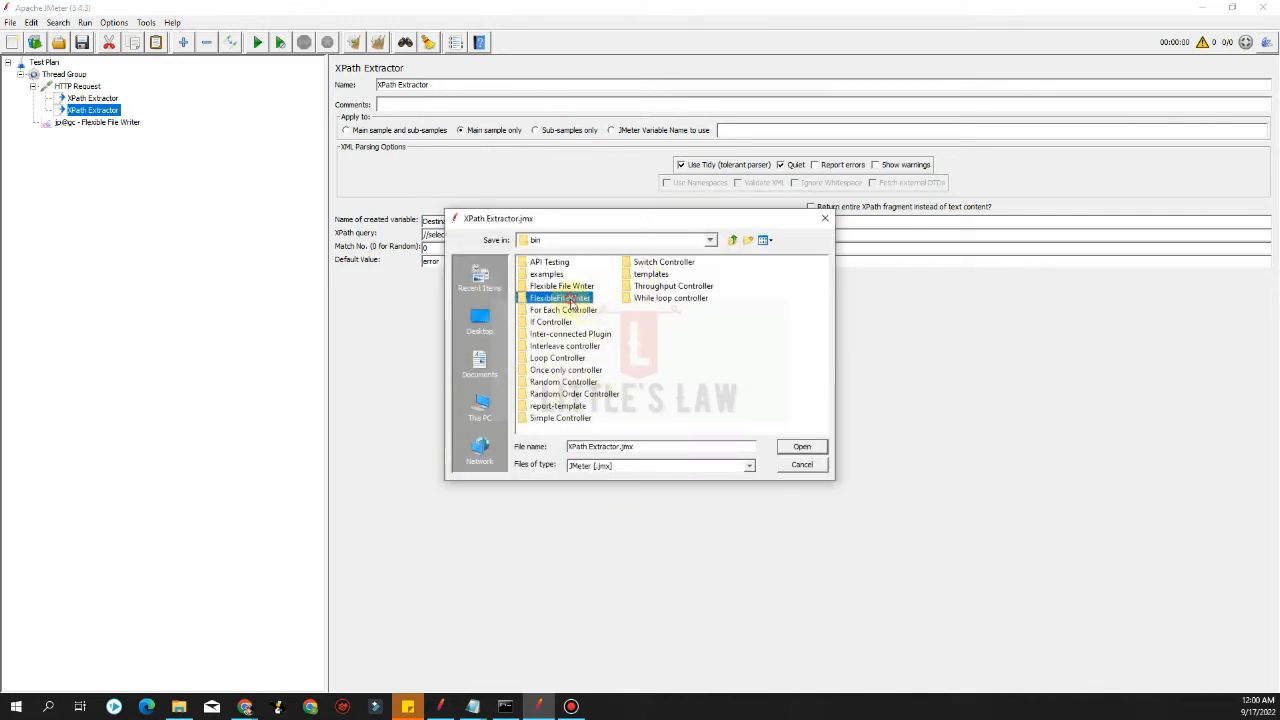
click(652, 444)
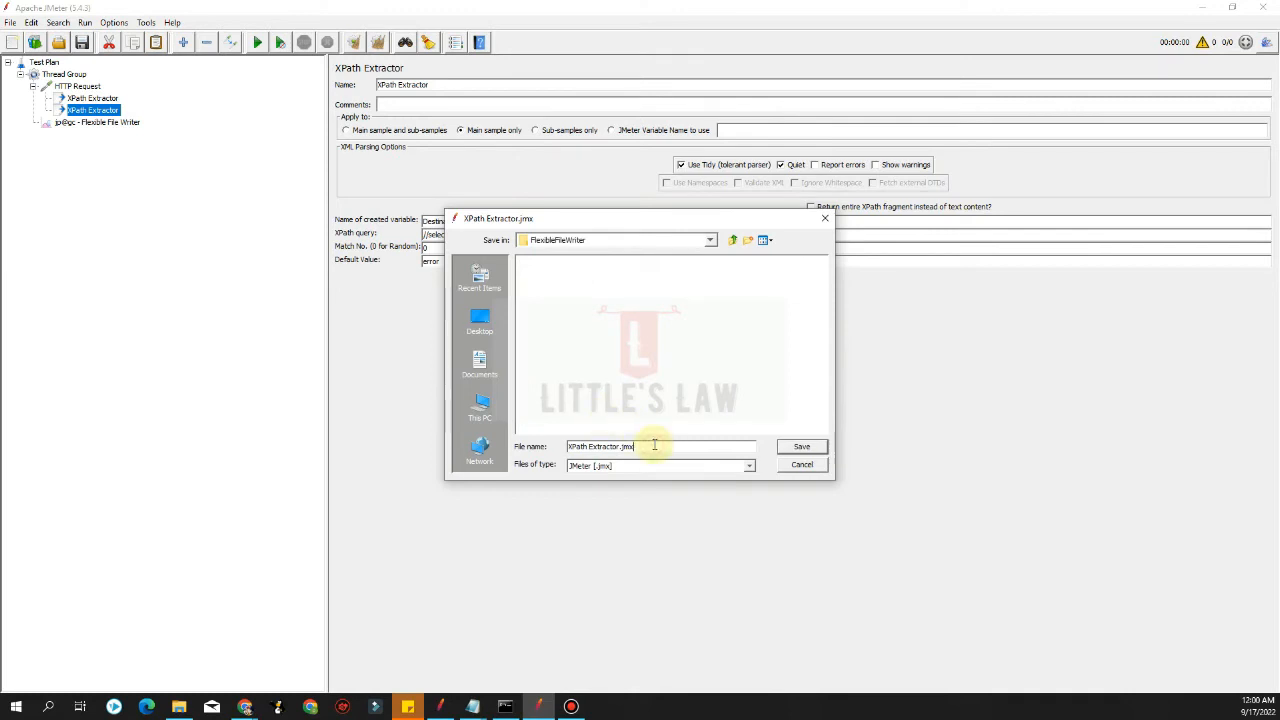
key(ctrl+a)
text(F)
text(FlexibleFileWriter-Example1)
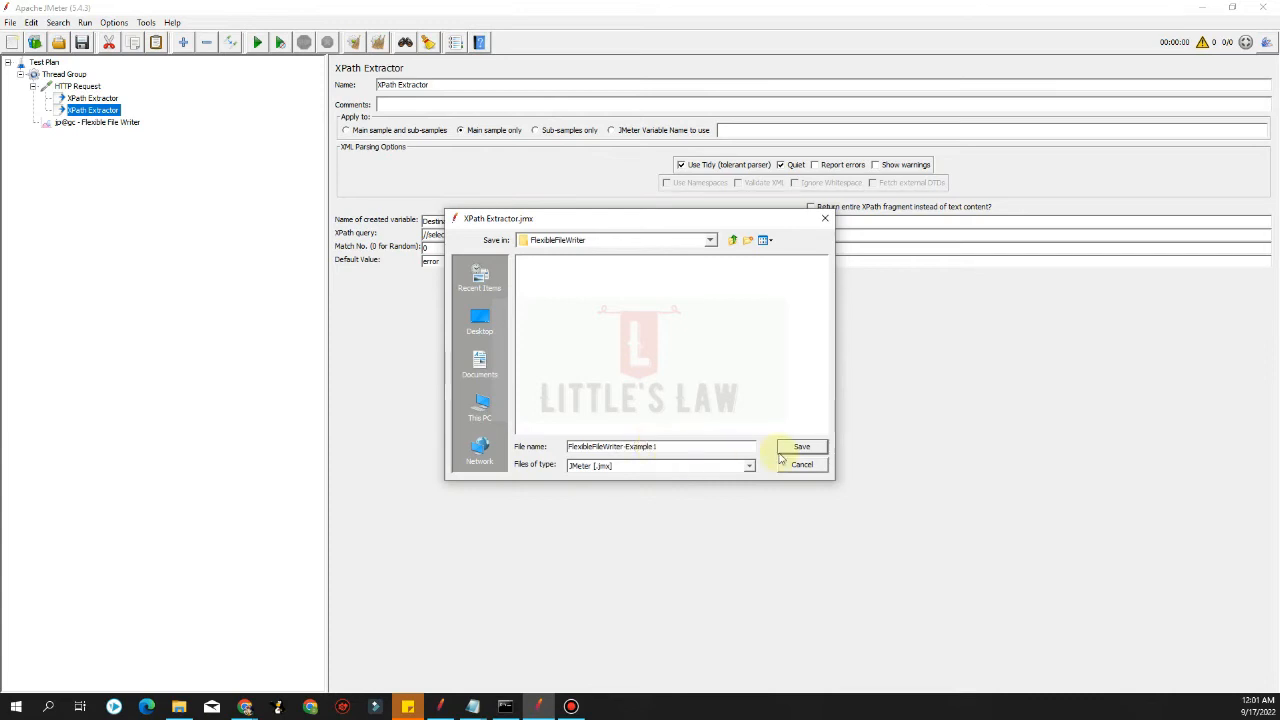
click(801, 446)
Close the Notepad window with user.properties
key(alt+Tab)
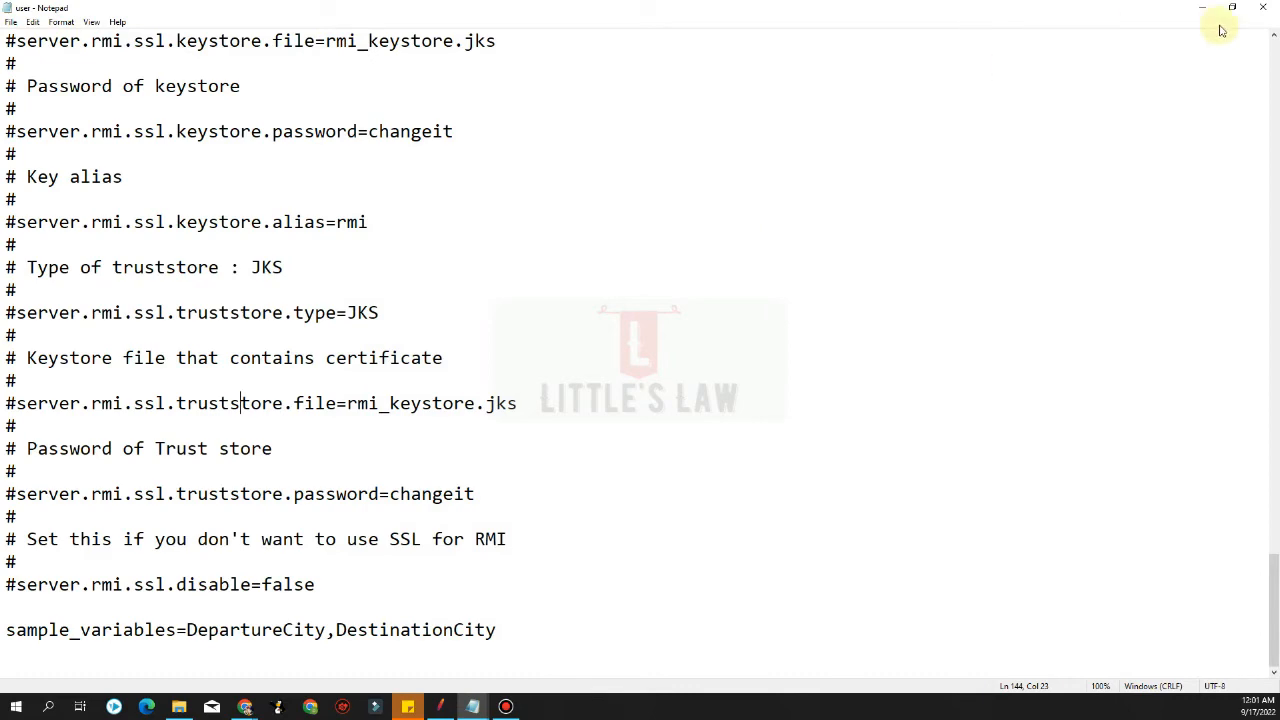
click(1262, 12)
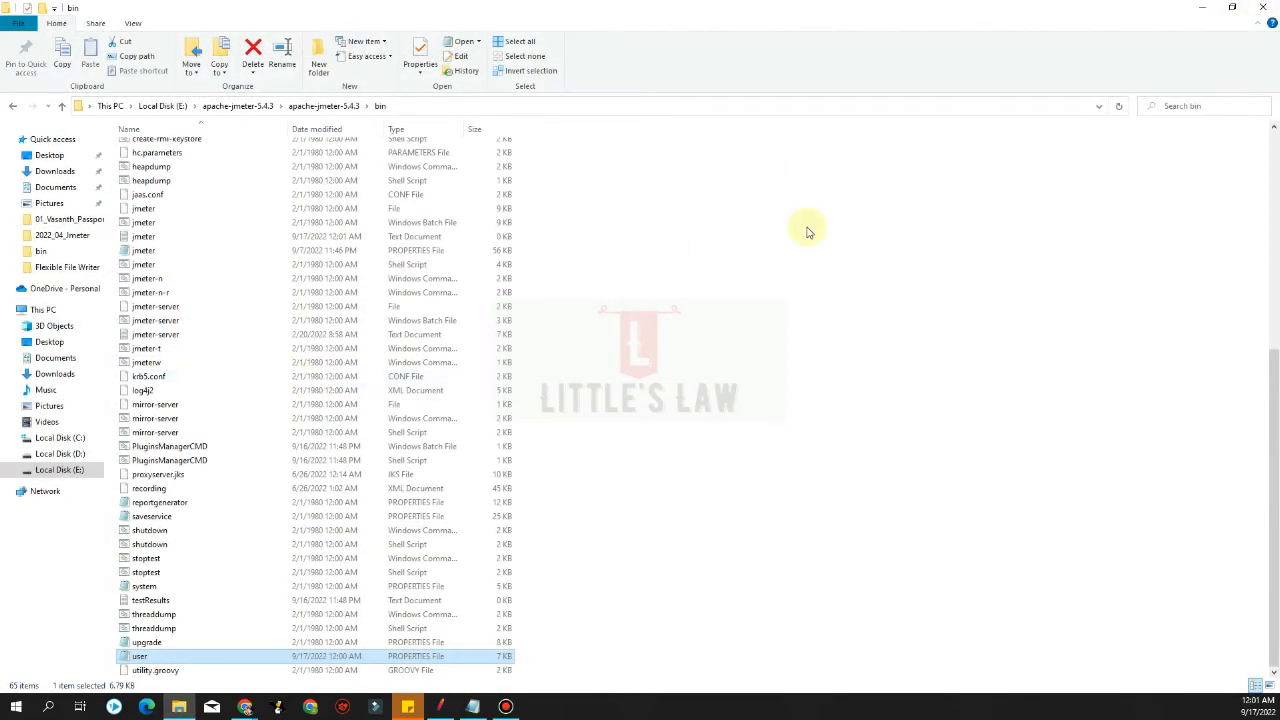
double_click(631, 119)
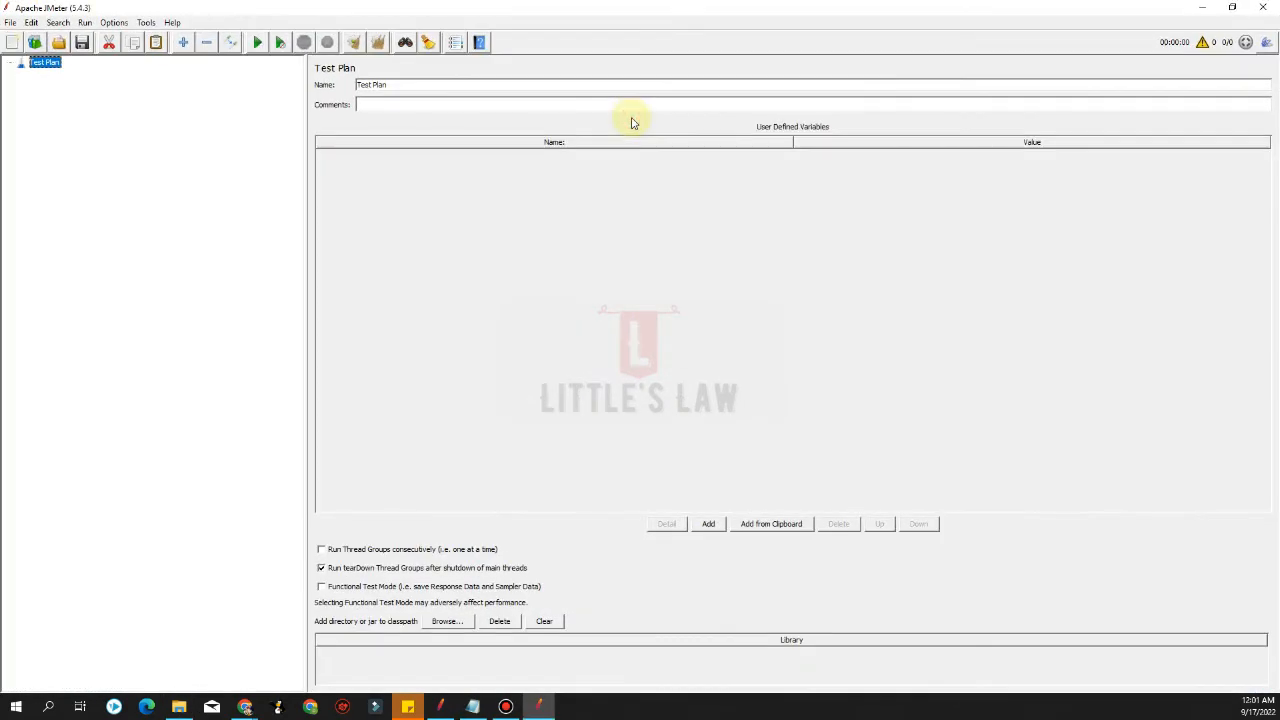
Reopen FlexibleFileWriter-Example1.jmx from recent files and expand the tree to select the HTTP Request
click(10, 22)
mouse_move(53, 80)
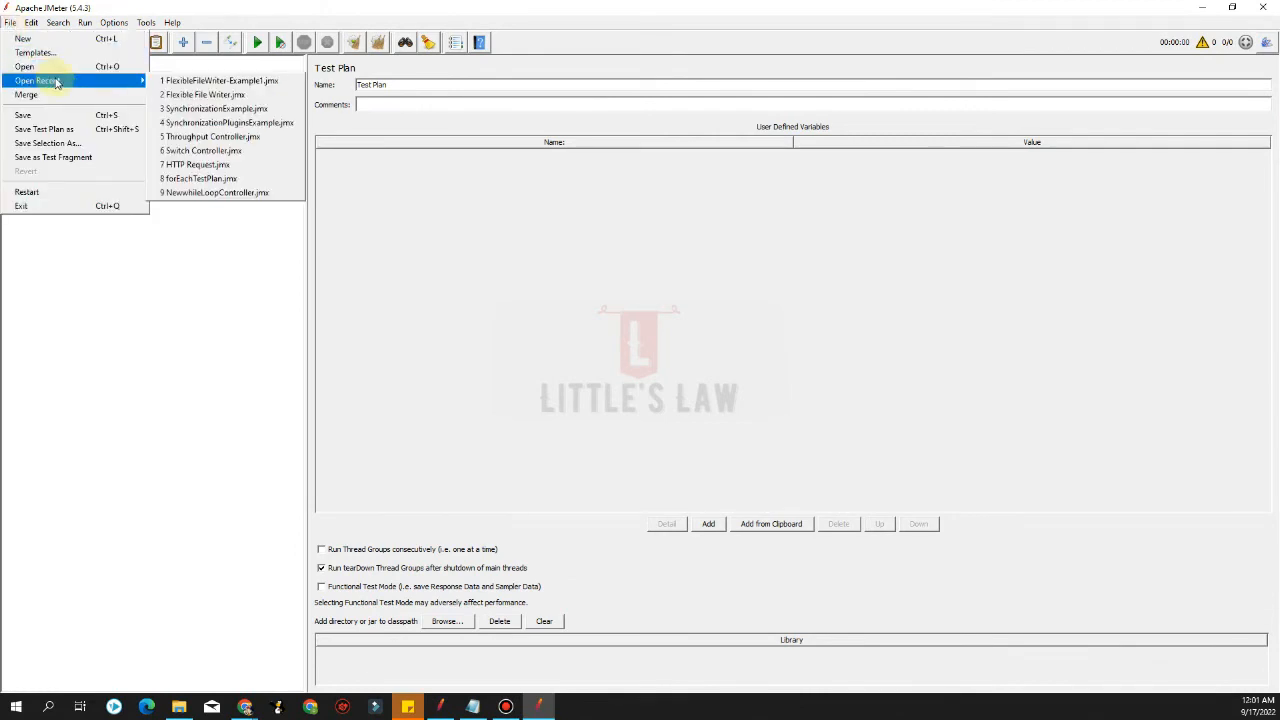
click(208, 81)
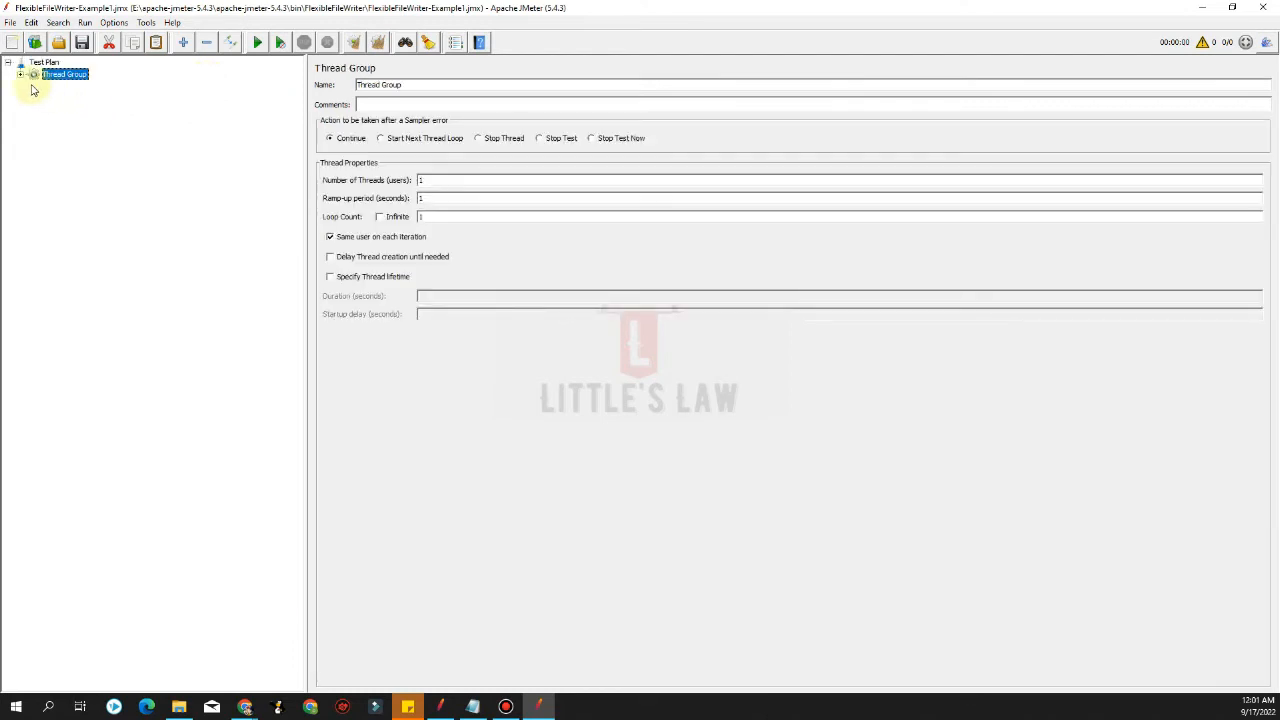
click(20, 76)
click(33, 86)
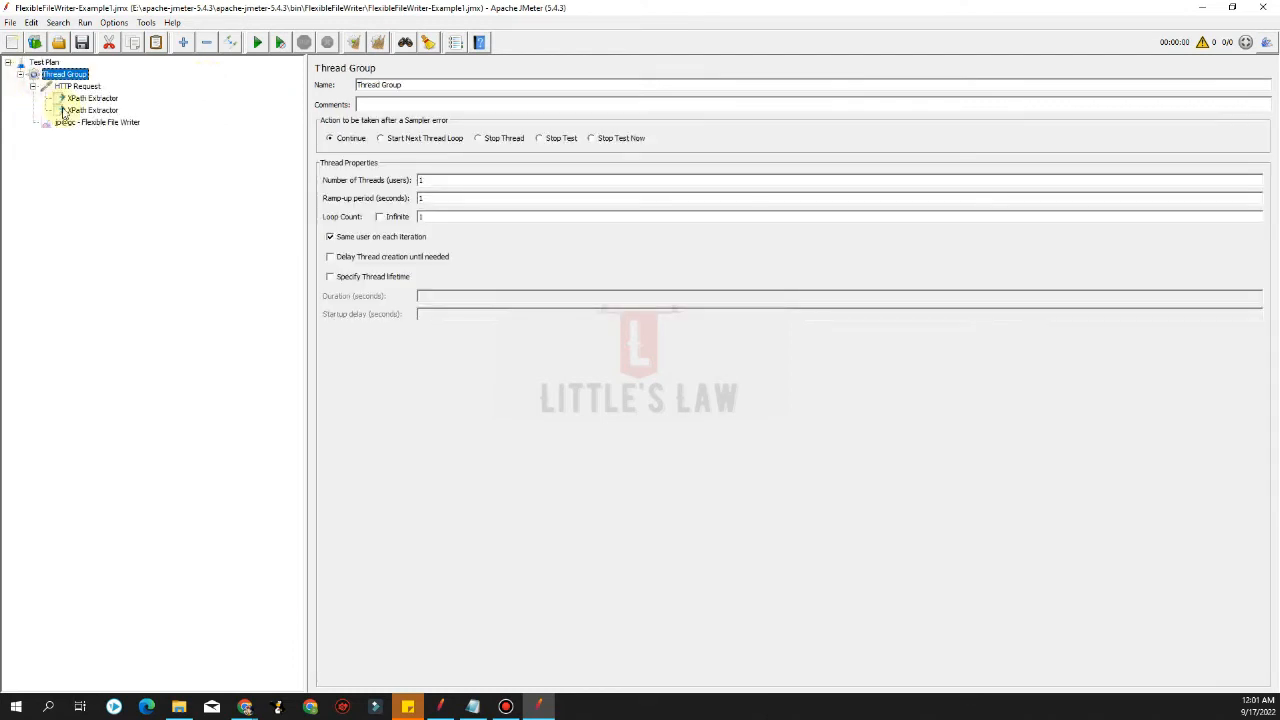
click(80, 87)
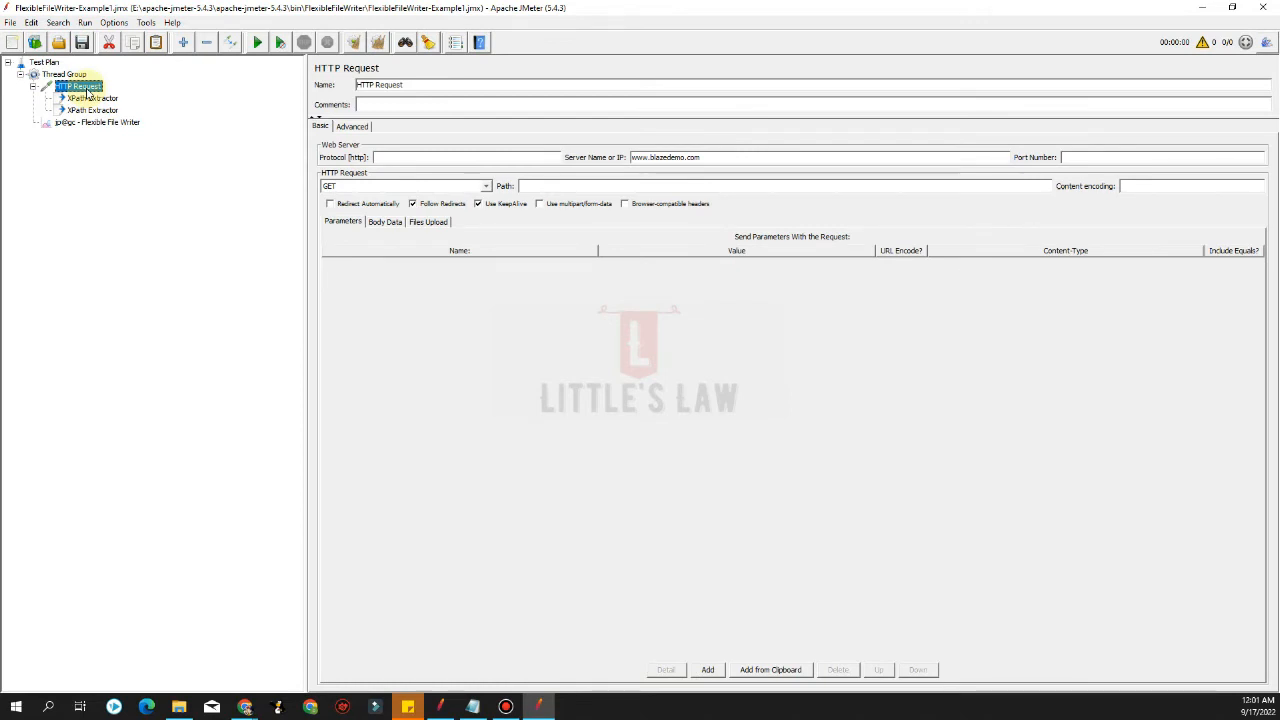
Review both XPath Extractors' variable names and queries and the Flexible File Writer's header field
click(90, 99)
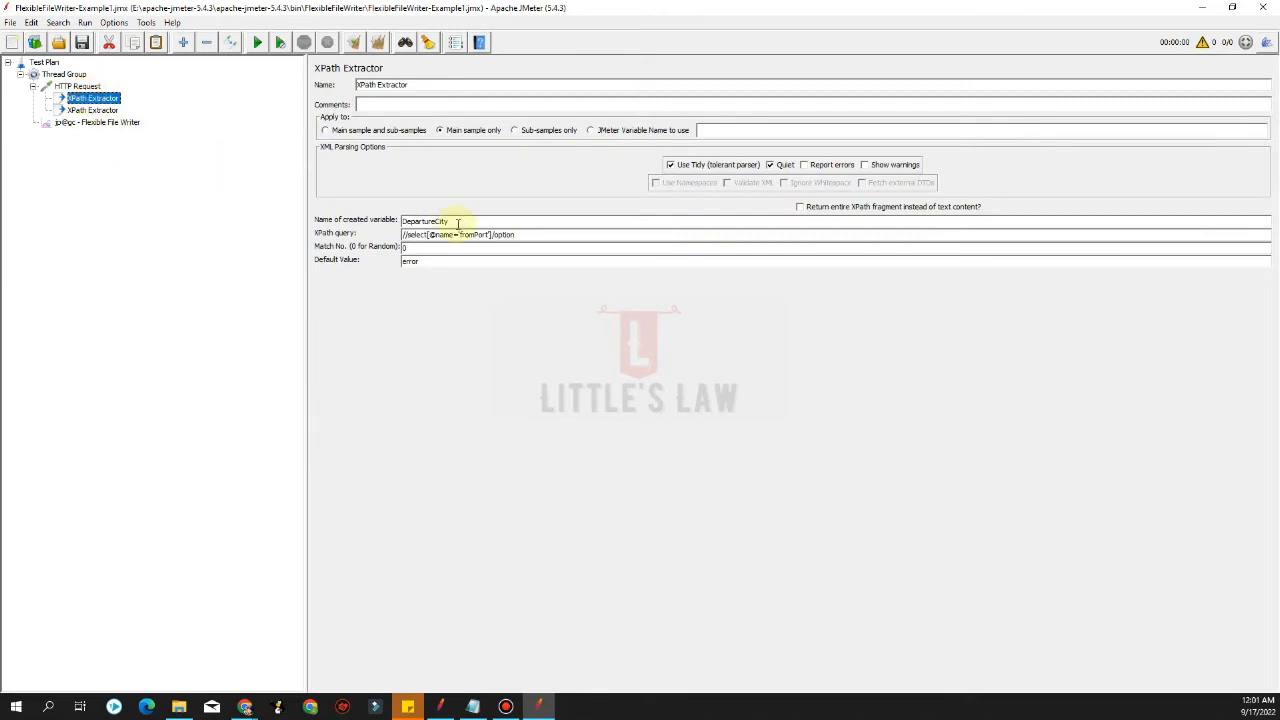
drag(468, 222, 405, 221)
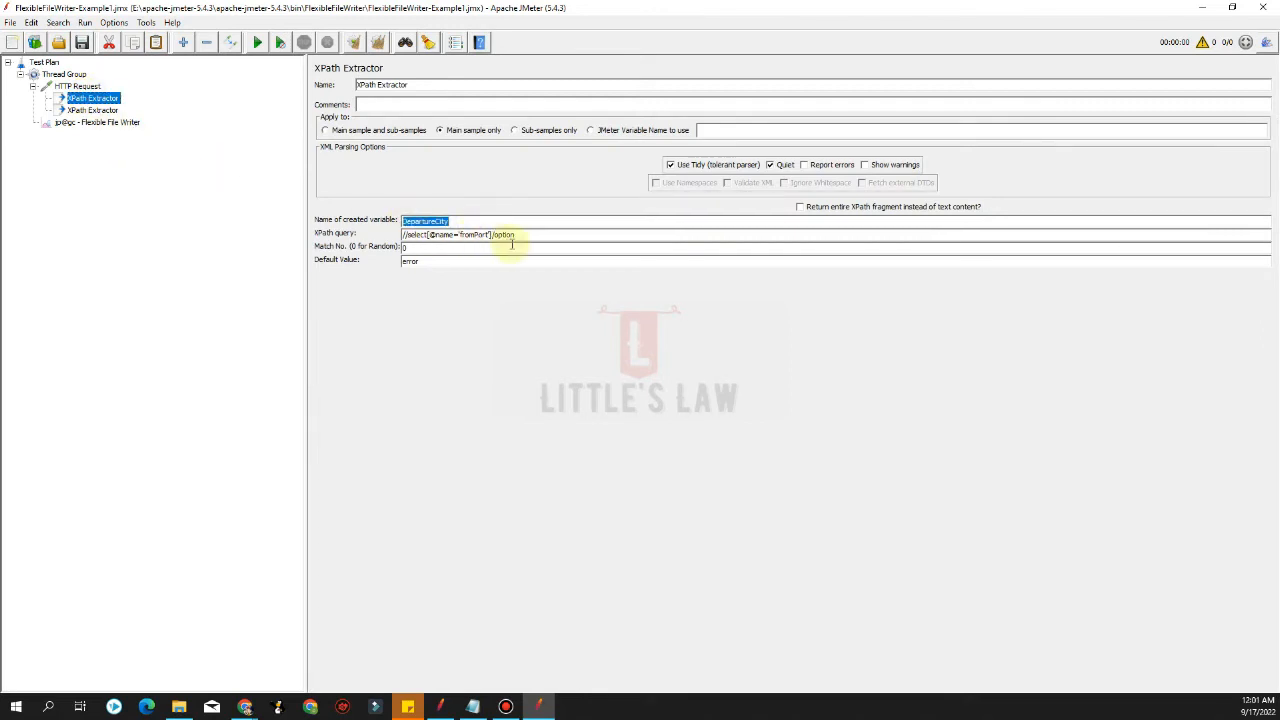
drag(524, 234, 333, 226)
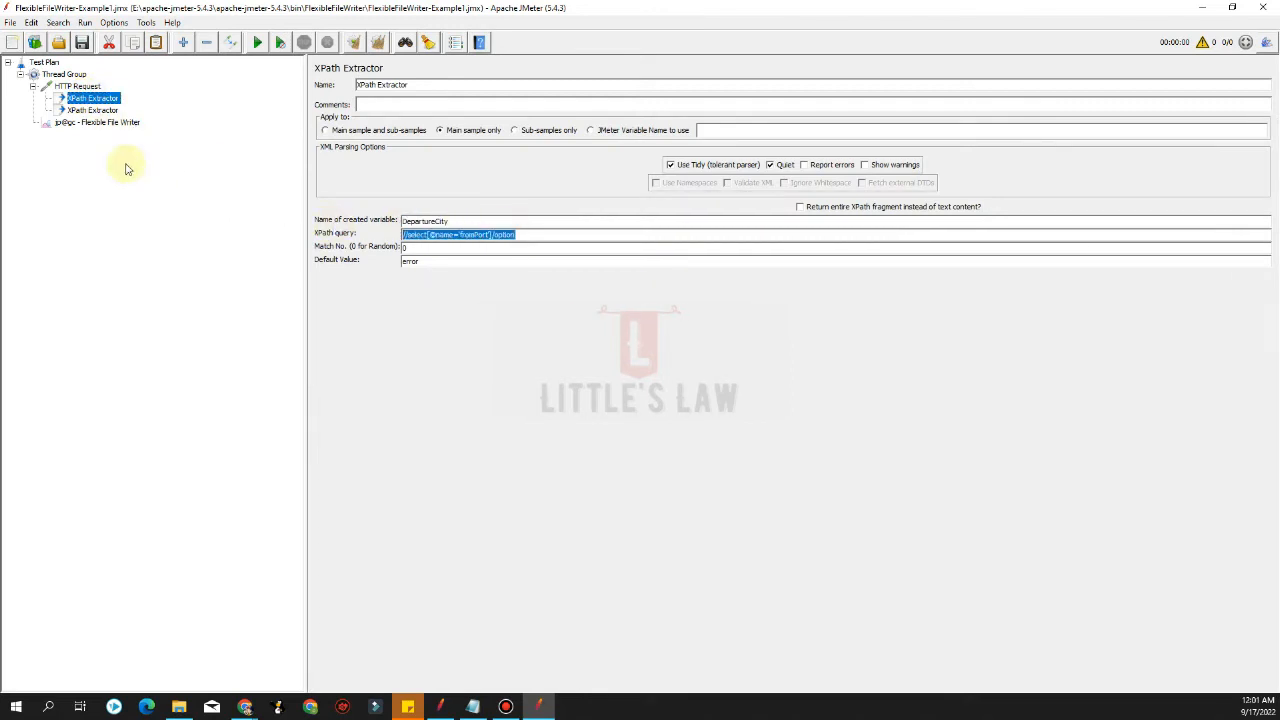
click(95, 110)
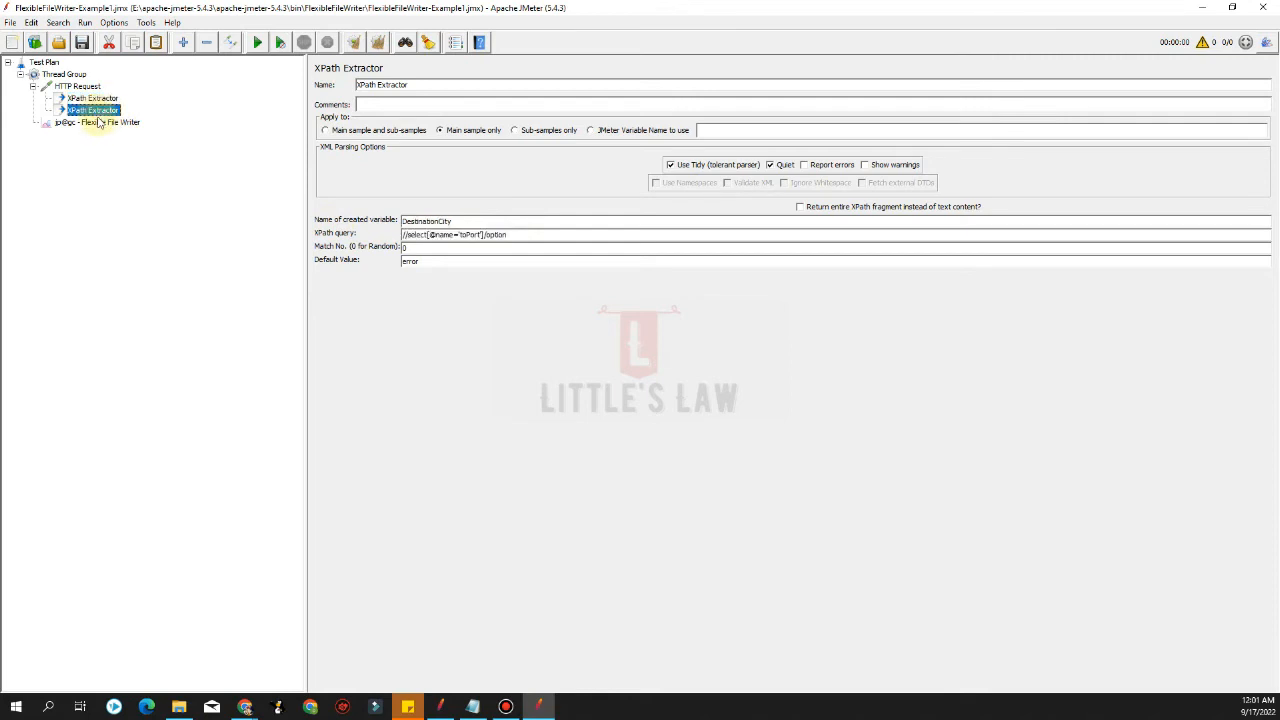
click(101, 123)
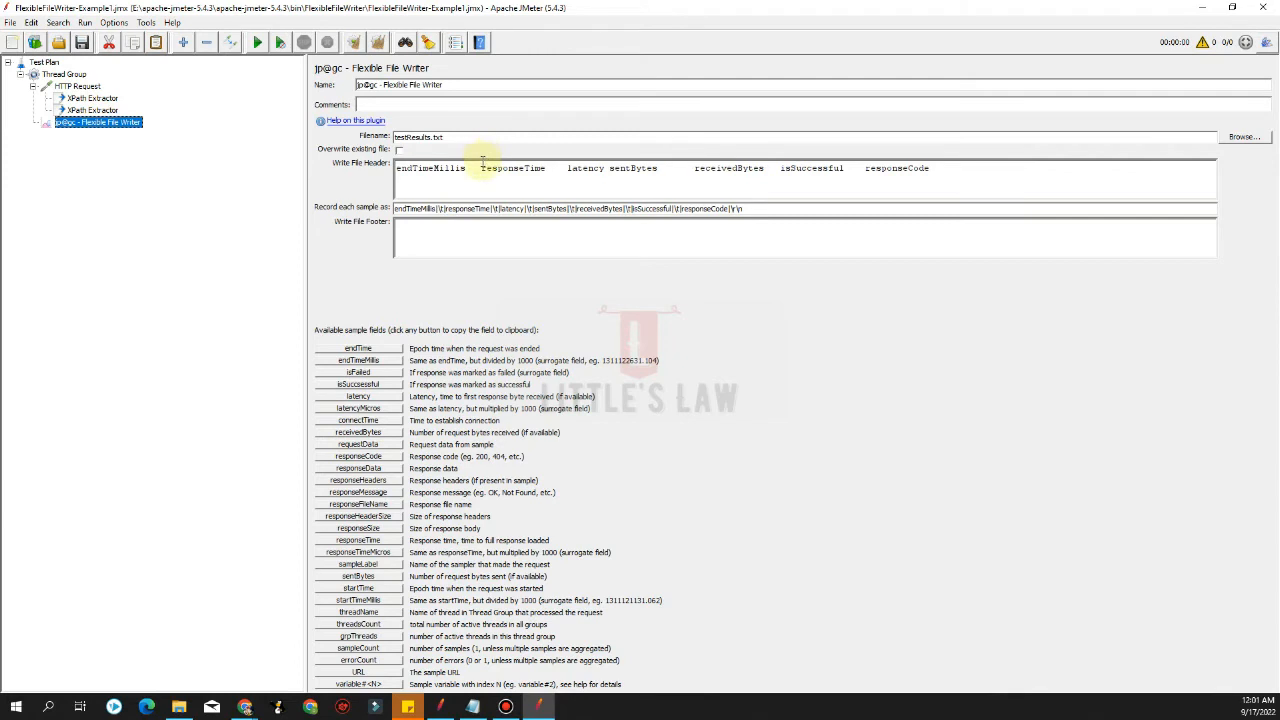
triple_click(1070, 170)
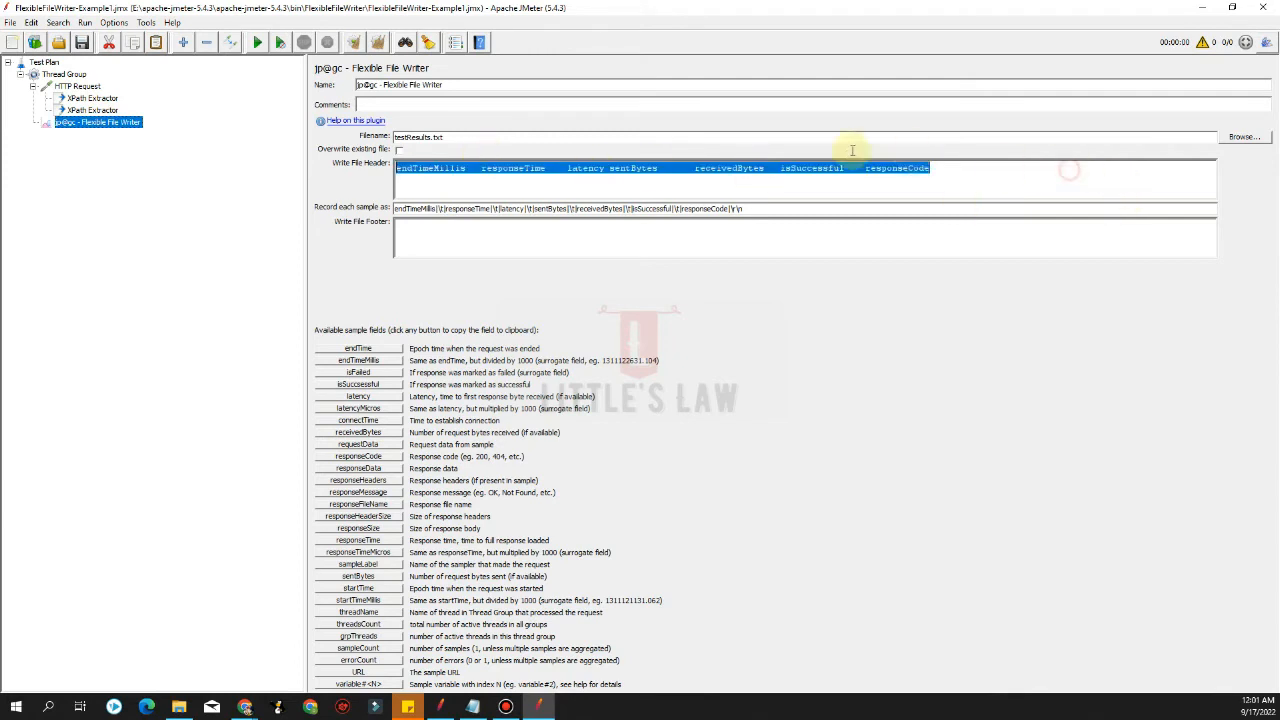
click(92, 98)
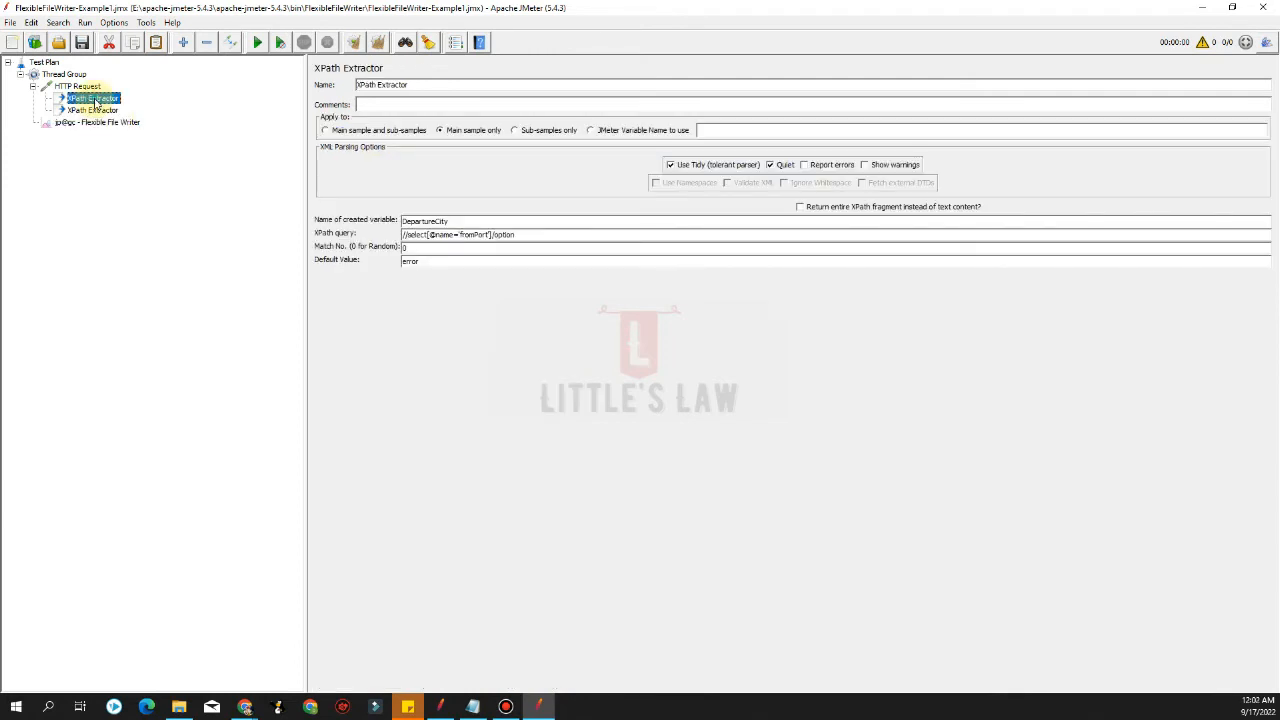
click(95, 110)
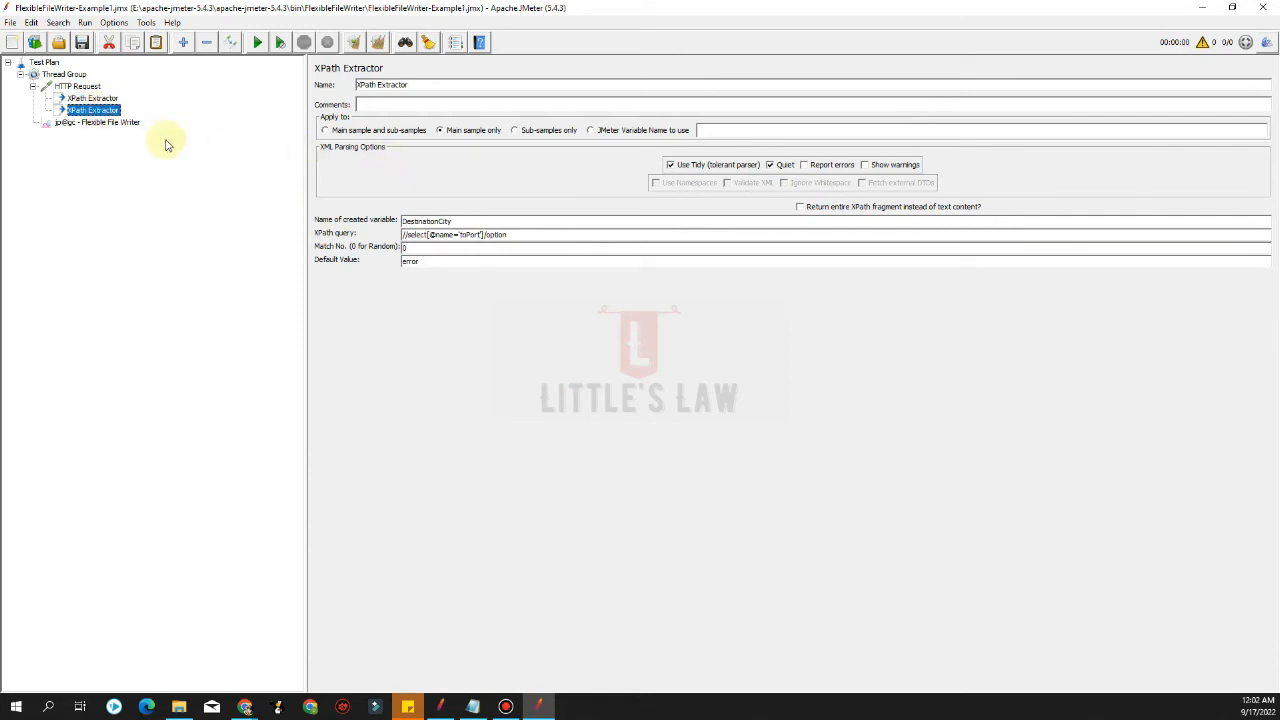
click(98, 122)
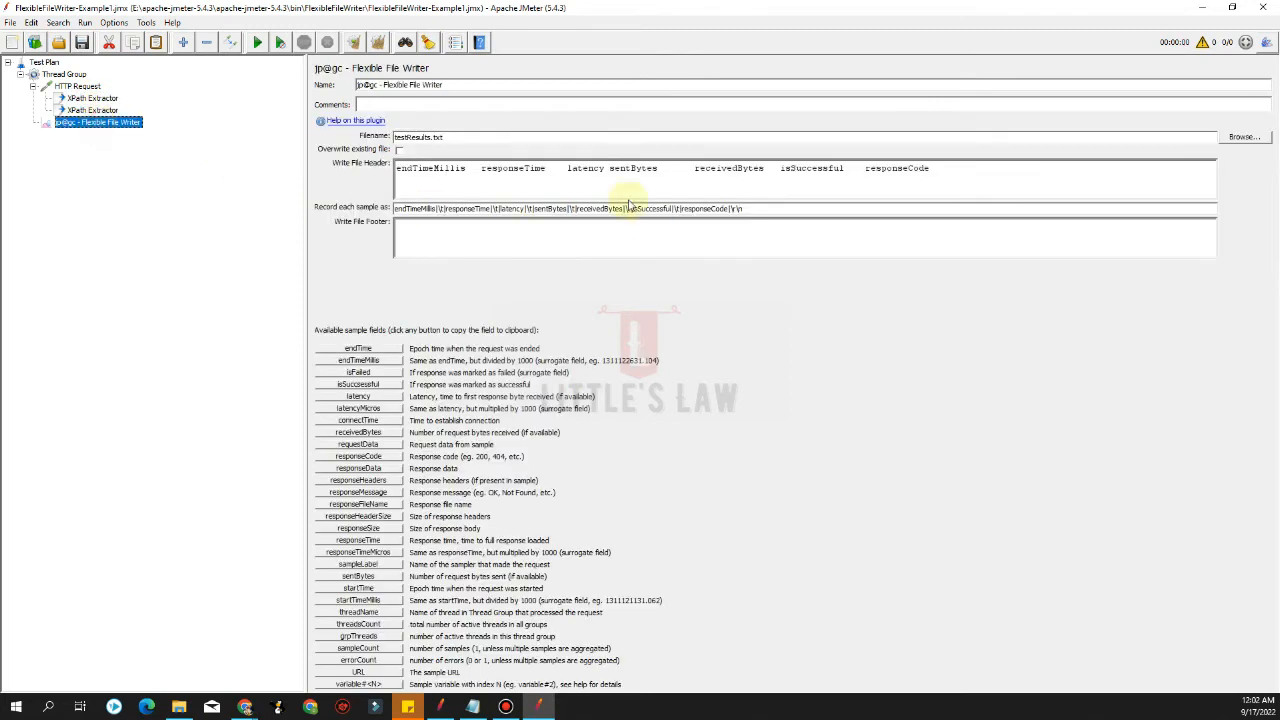
Replace the Write File Header with the column titles Departure City and Destination City
triple_click(955, 168)
text(De)
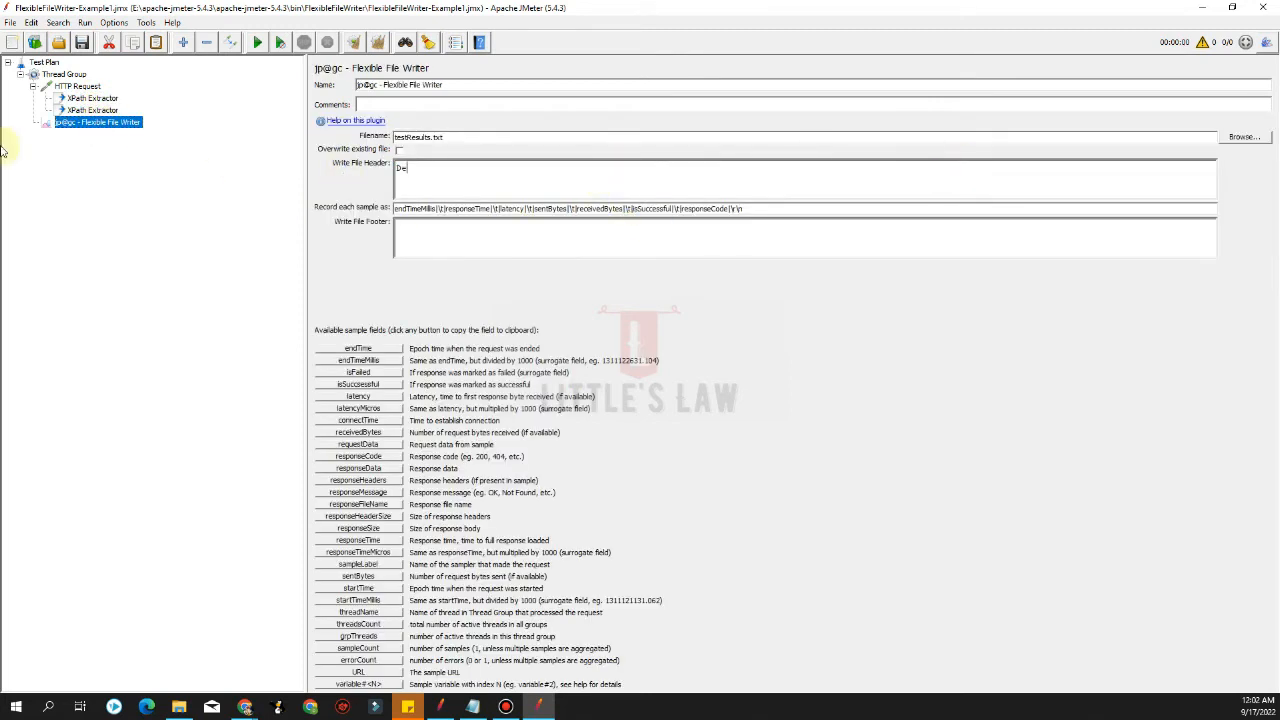
text(parture City)
text(Destination City)
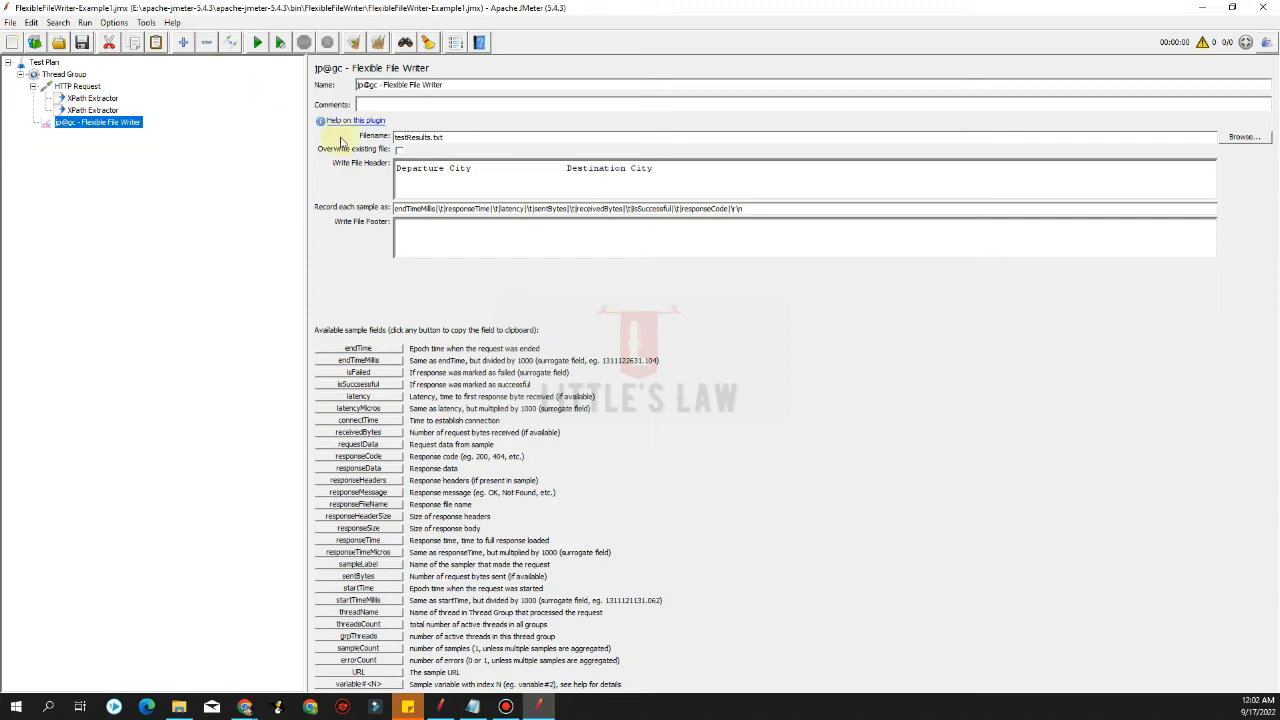
Set Record each sample as to variable#0|\t|variable#1|\r\n, replacing the default field list
drag(737, 208, 283, 183)
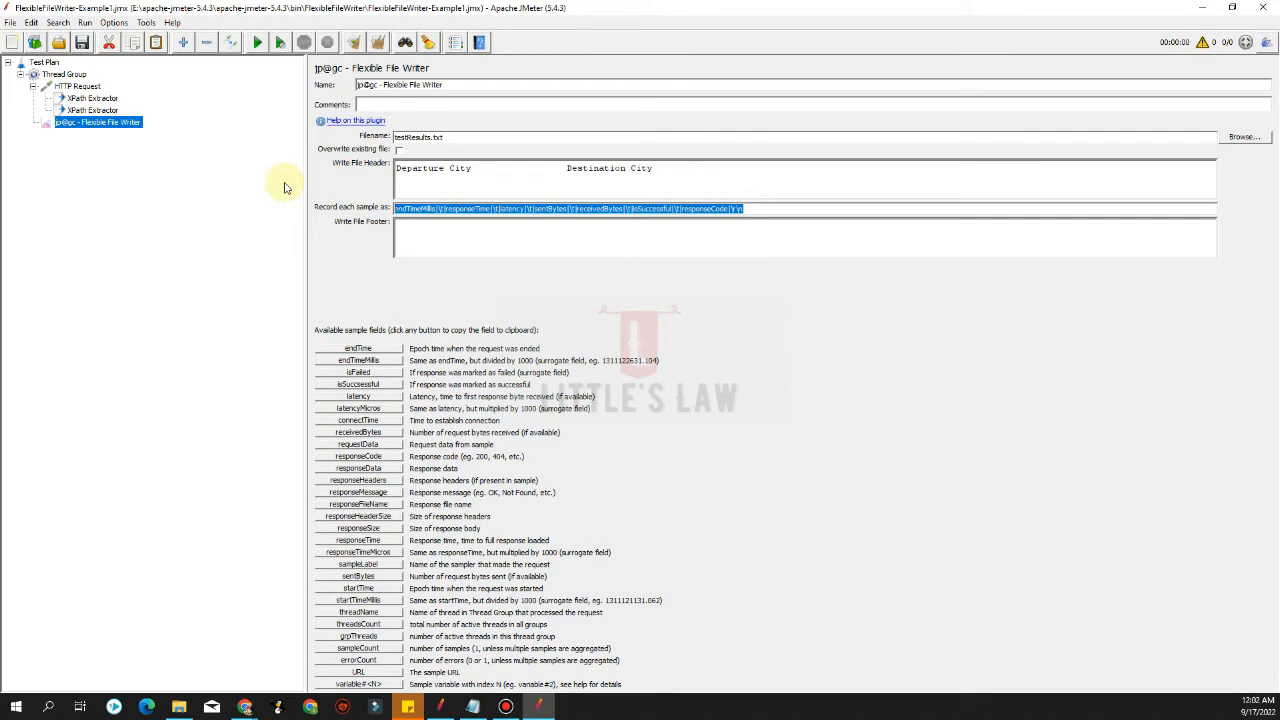
key(Delete)
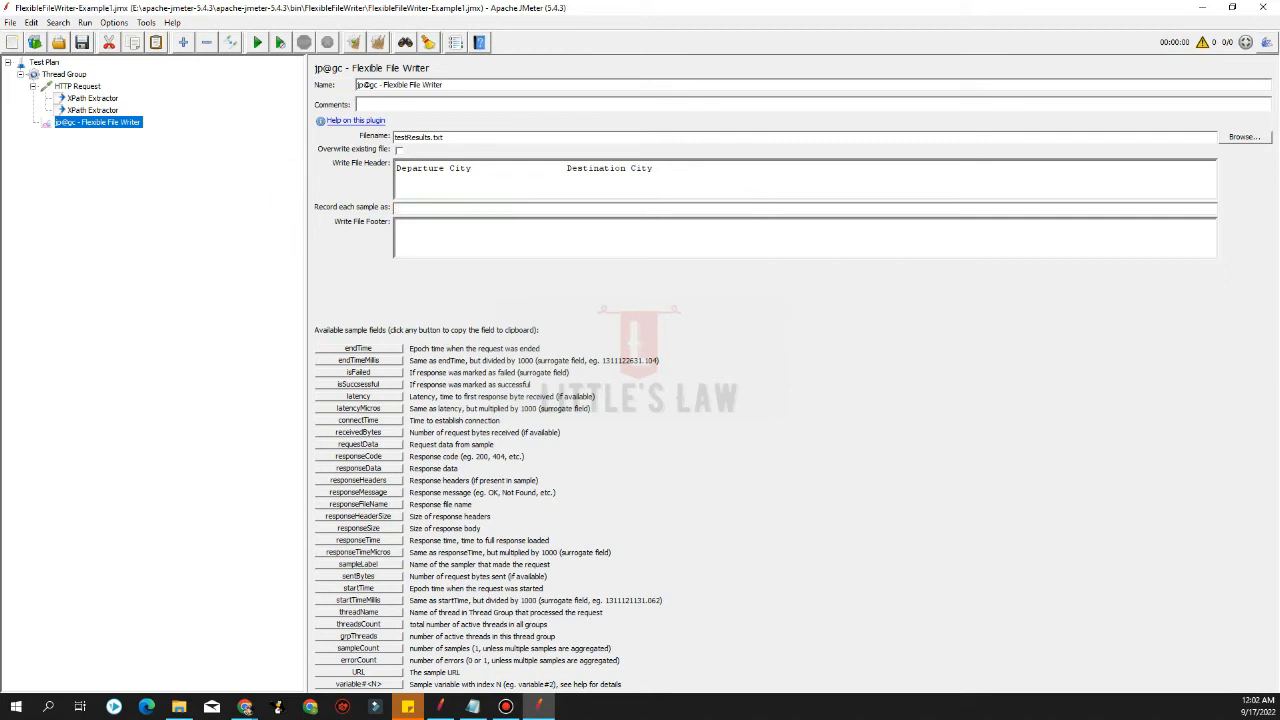
key(alt+Tab)
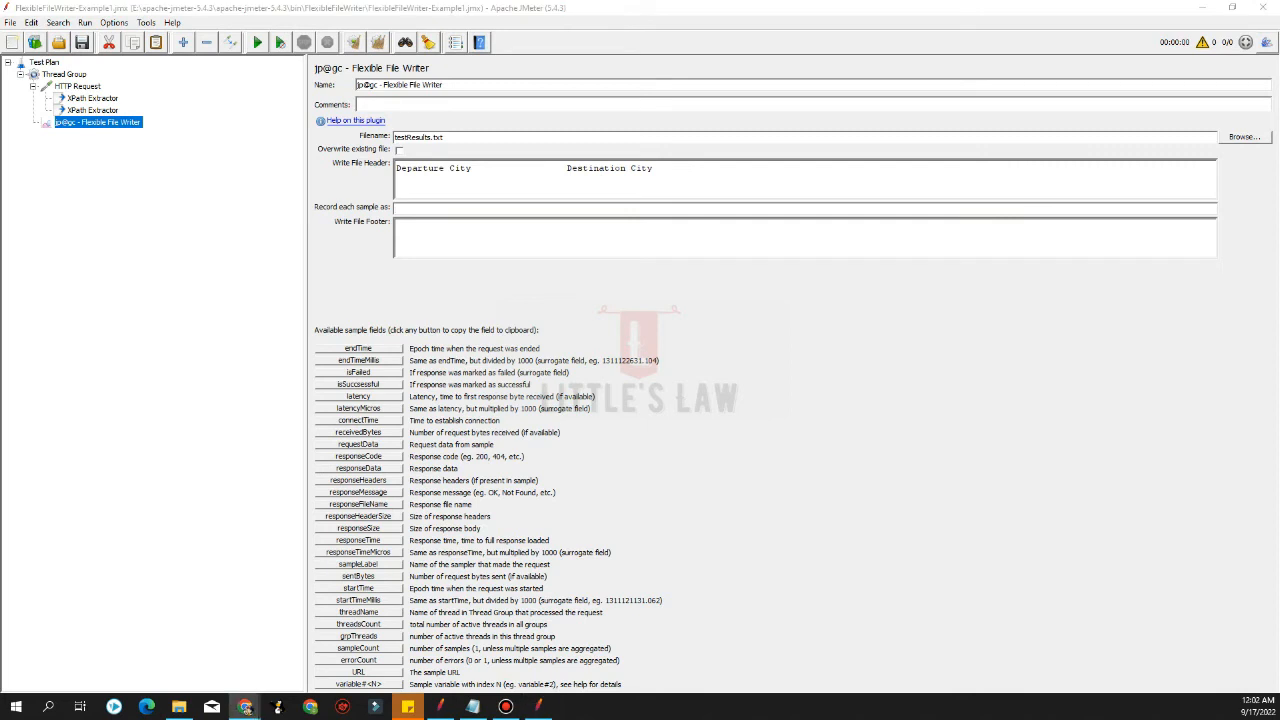
click(399, 207)
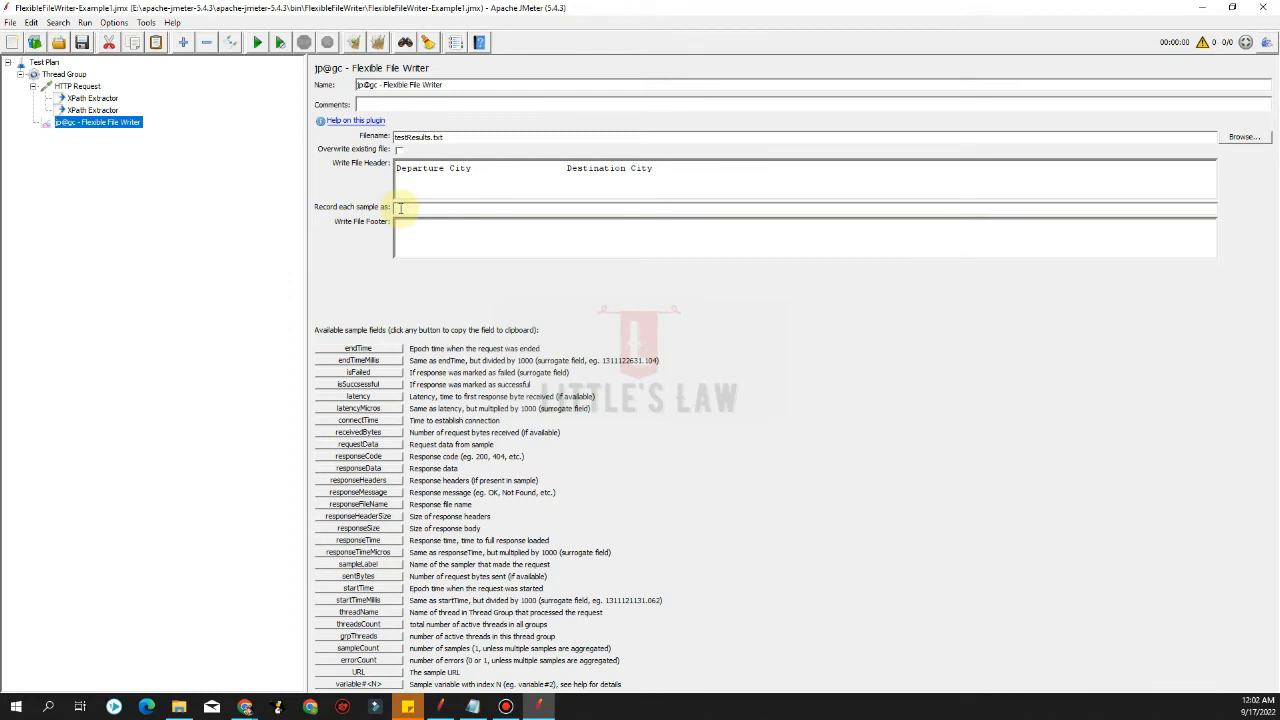
text(variable#0)
text(|)
text(variable#1|\)
click(400, 208)
Enter a dashed line as the Write File Footer
click(410, 229)
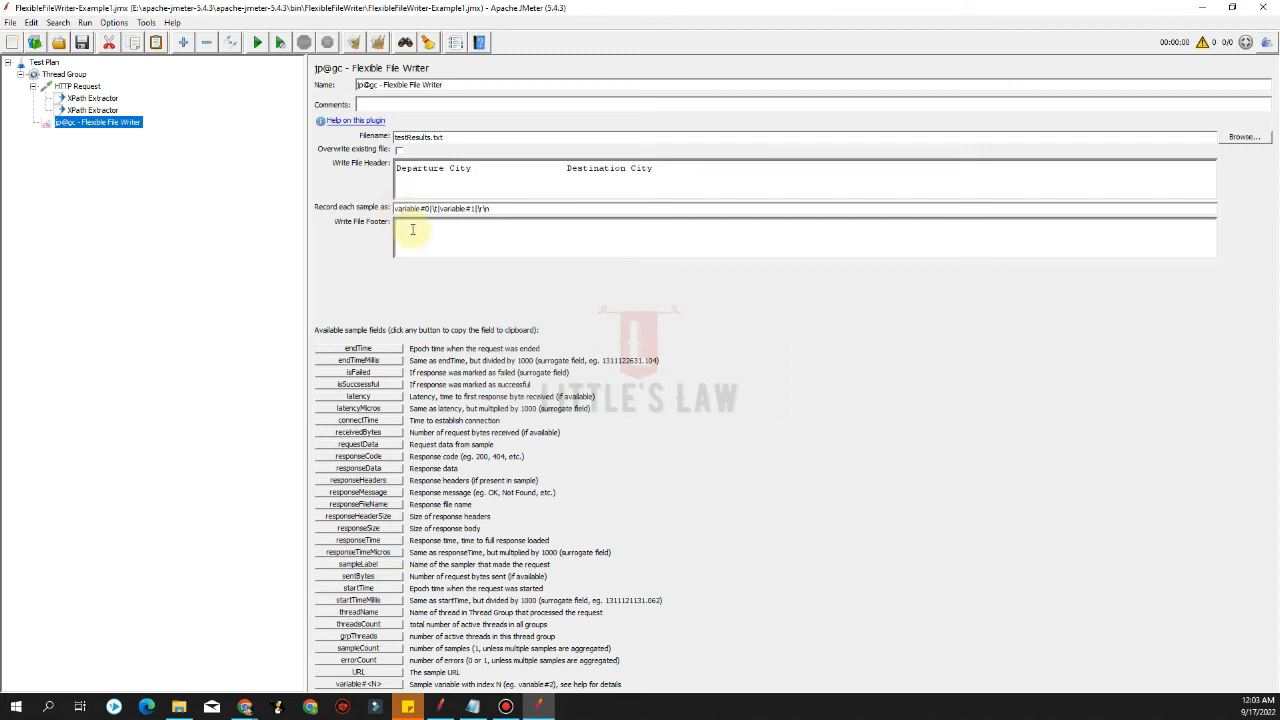
text(---------------------------------------------------------------)
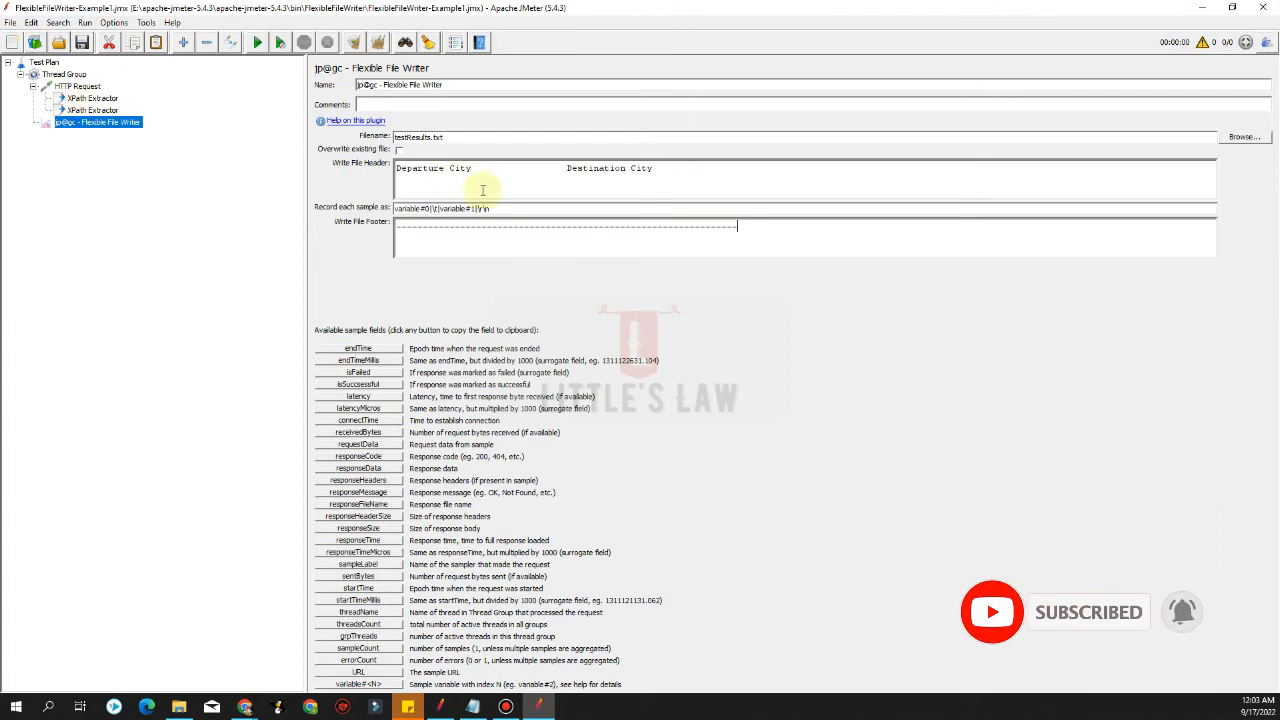
Add a View Results Tree listener to the Thread Group
click(78, 87)
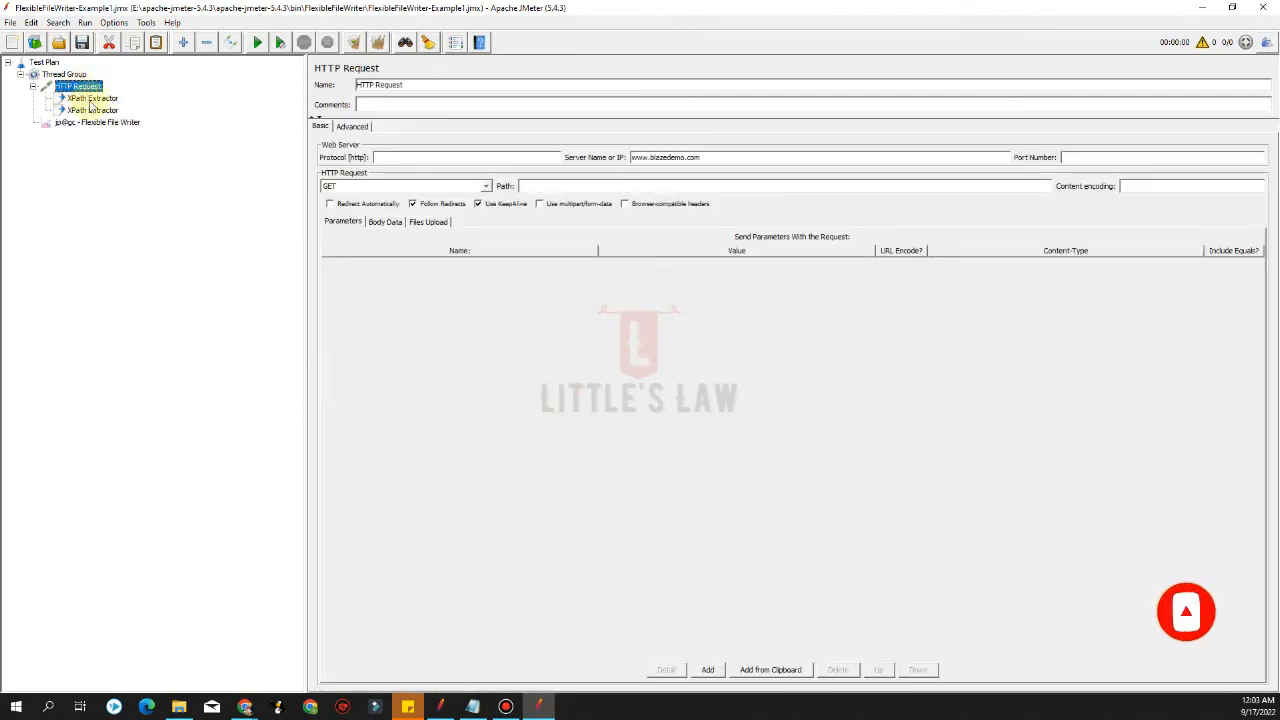
click(88, 99)
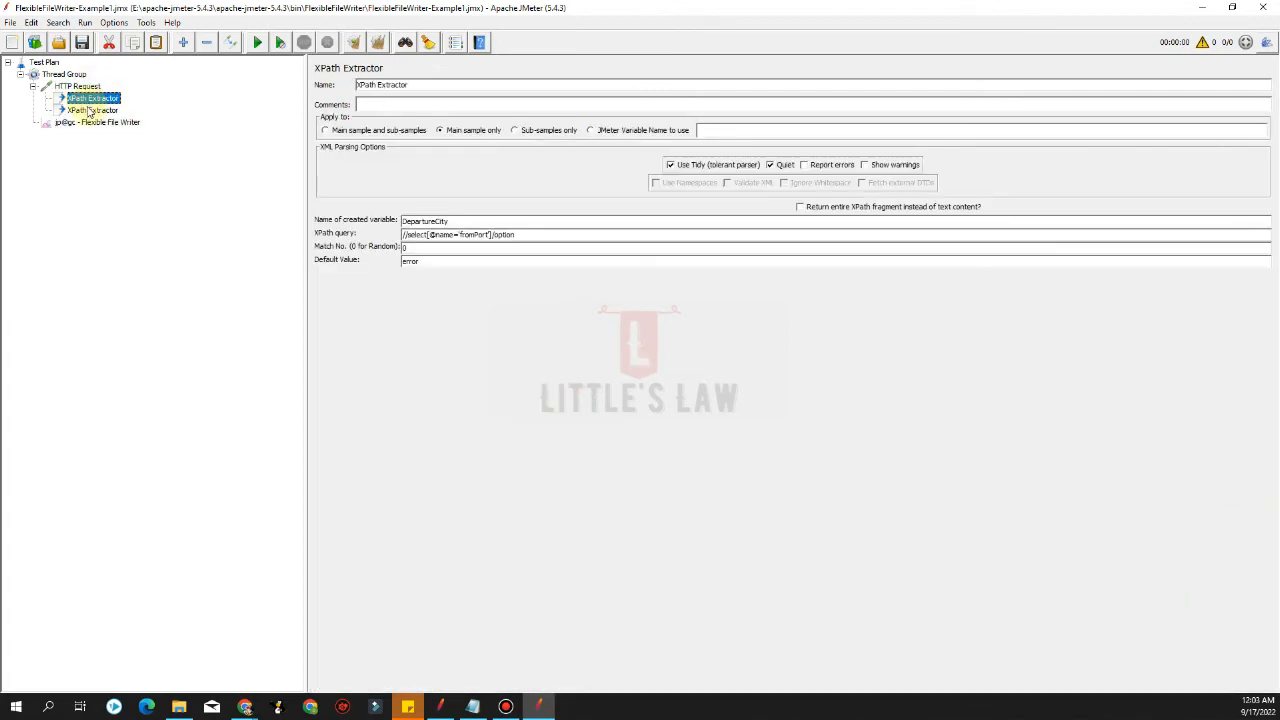
click(90, 110)
click(95, 122)
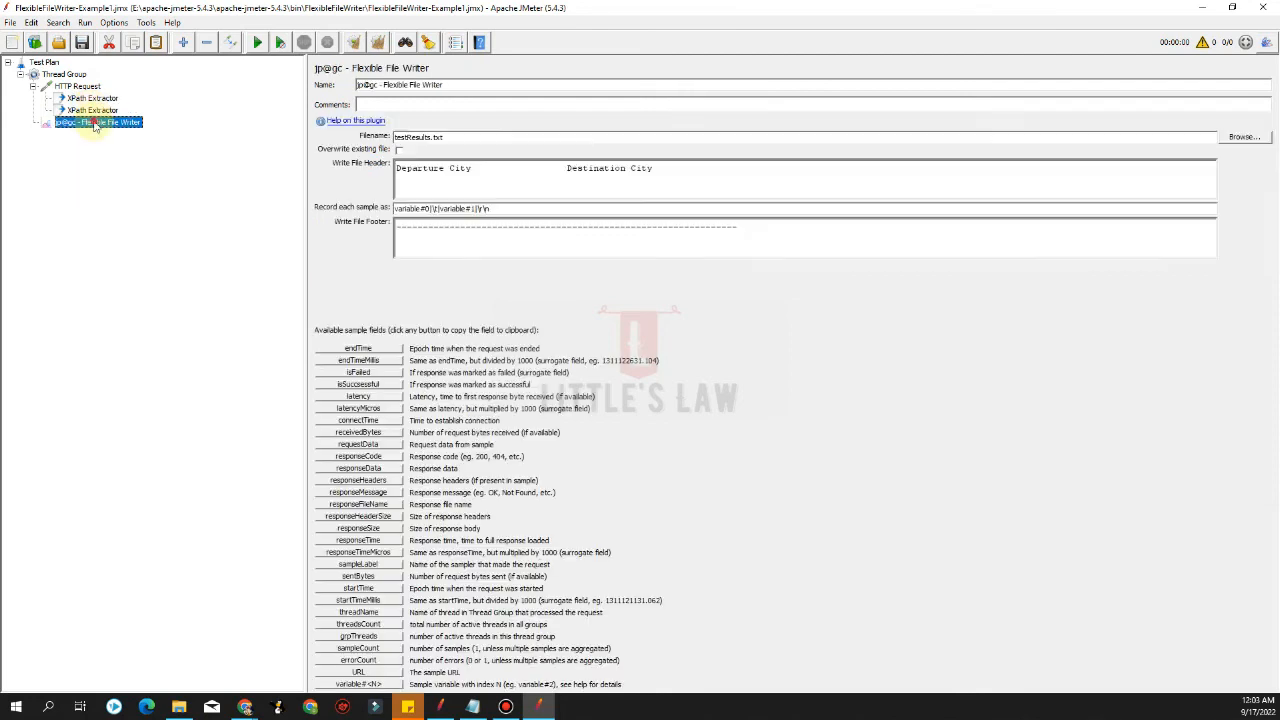
right_click(64, 74)
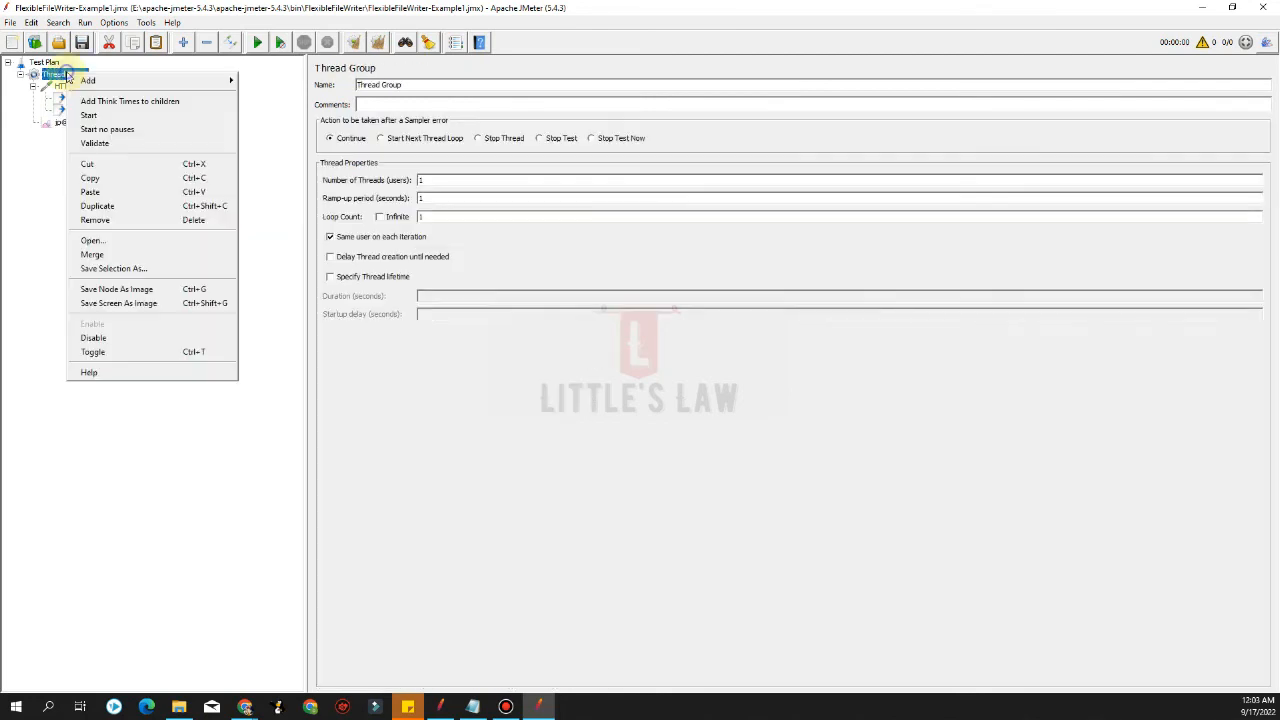
mouse_move(160, 75)
mouse_move(270, 228)
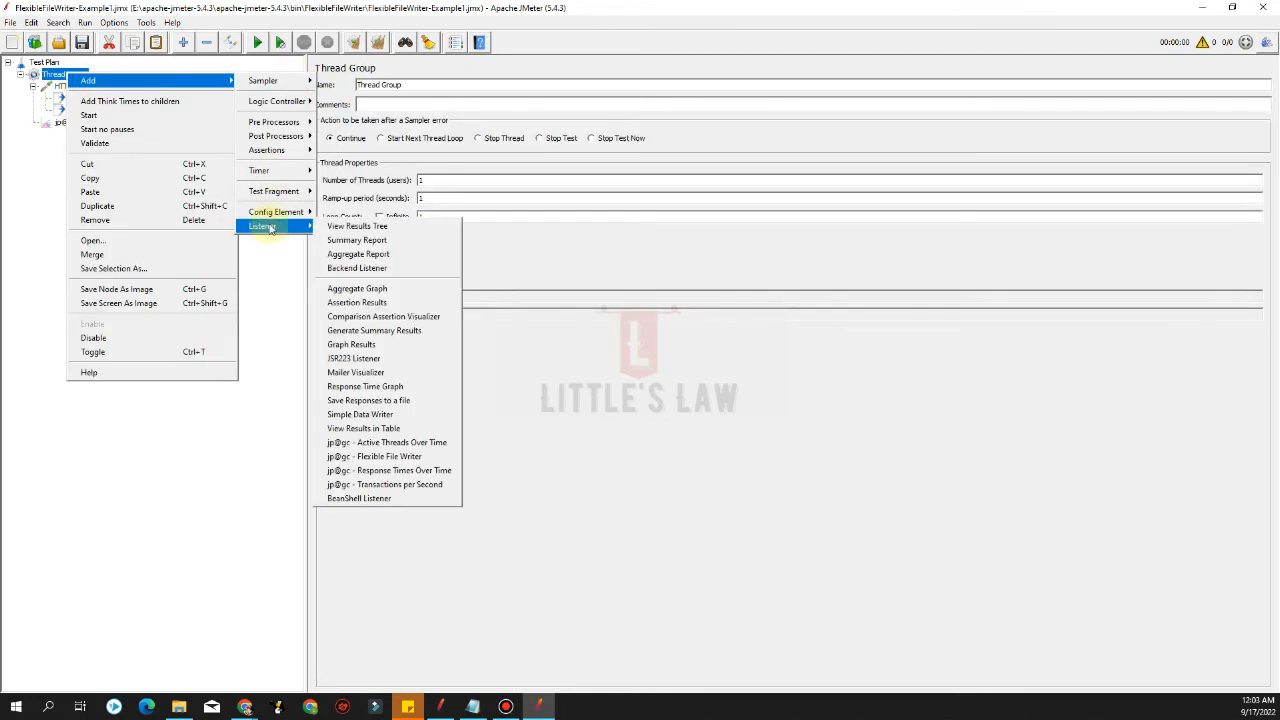
click(353, 227)
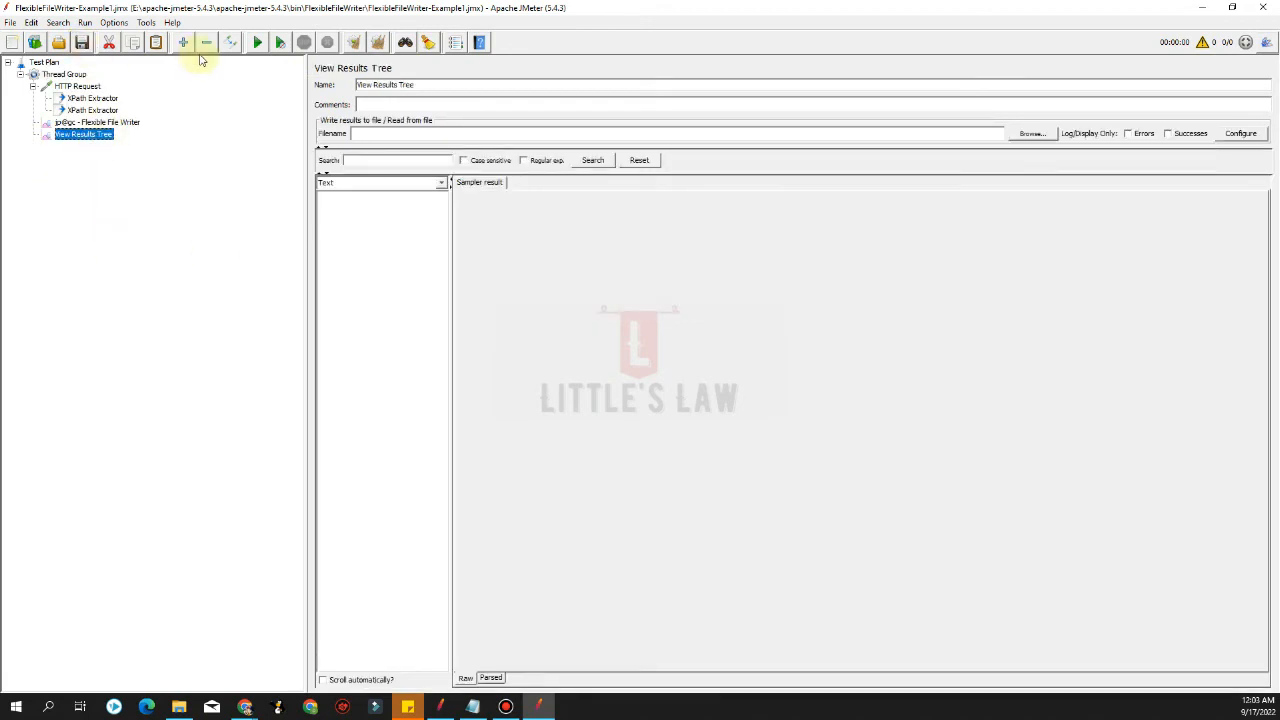
Set the Thread Group's loop count to 5 and start the test
click(78, 75)
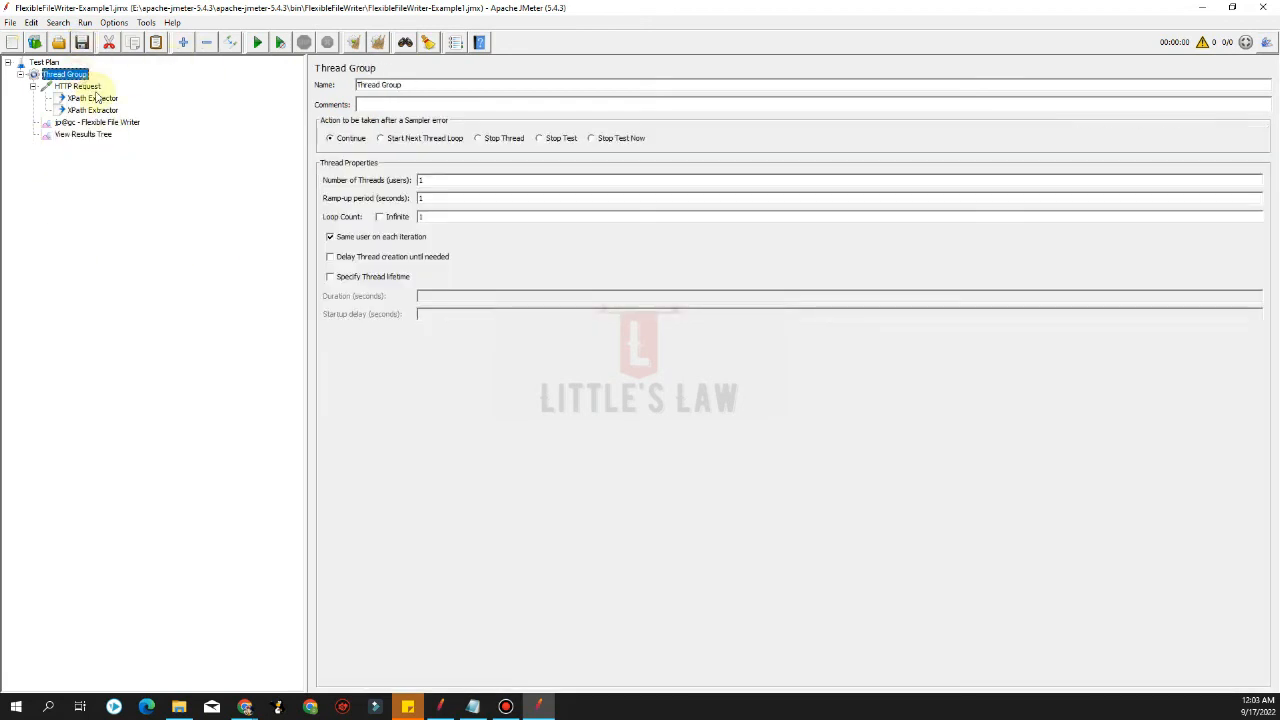
double_click(429, 218)
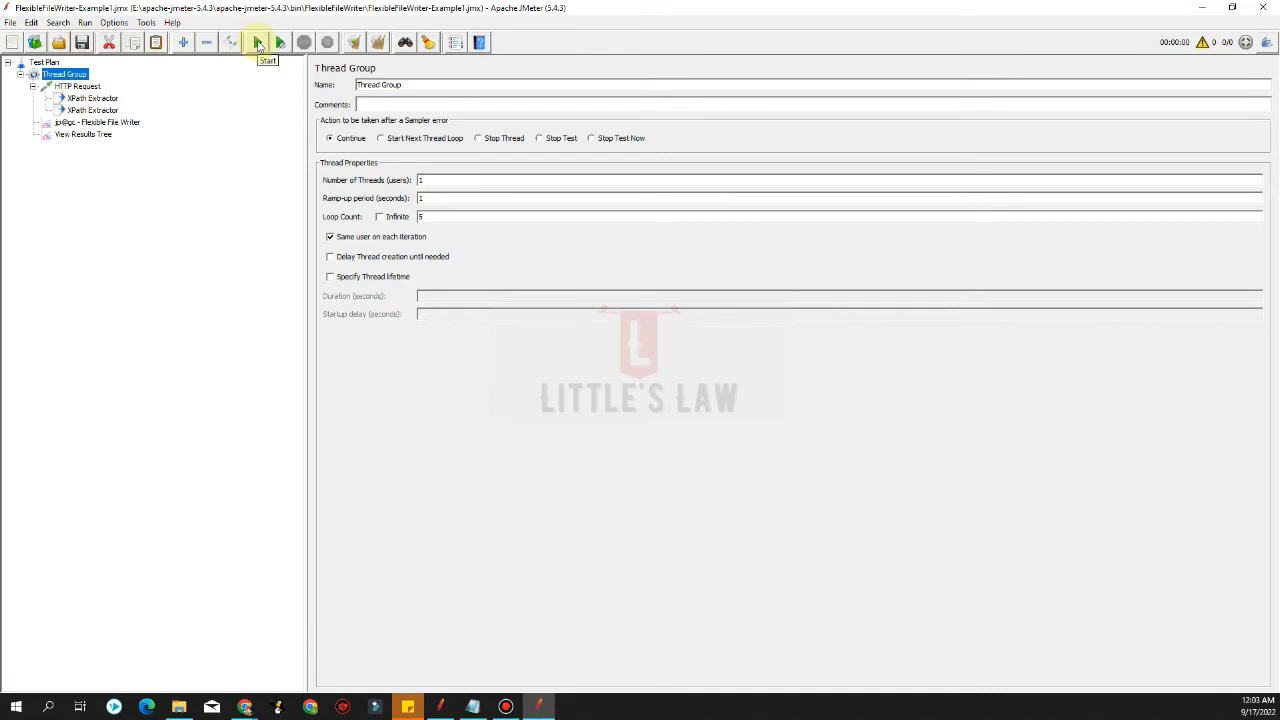
click(258, 43)
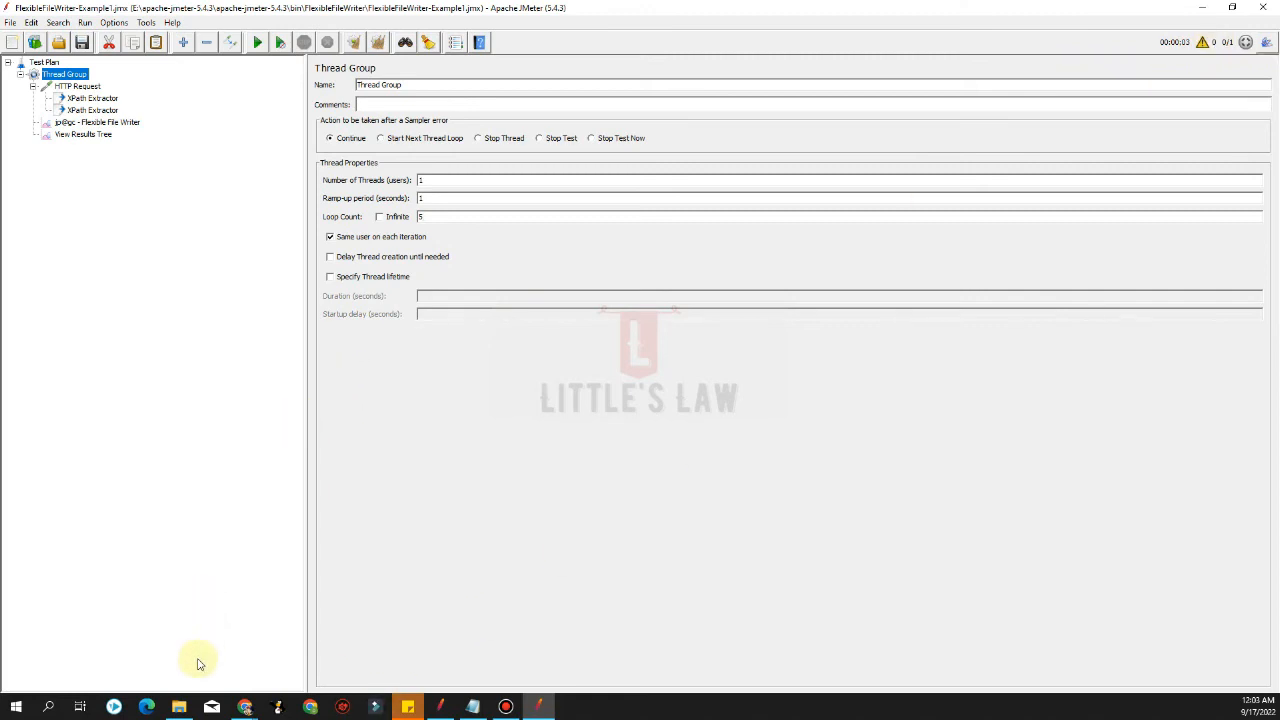
Open the testResults text file from the bin folder to inspect the written cities, then return to JMeter
click(179, 706)
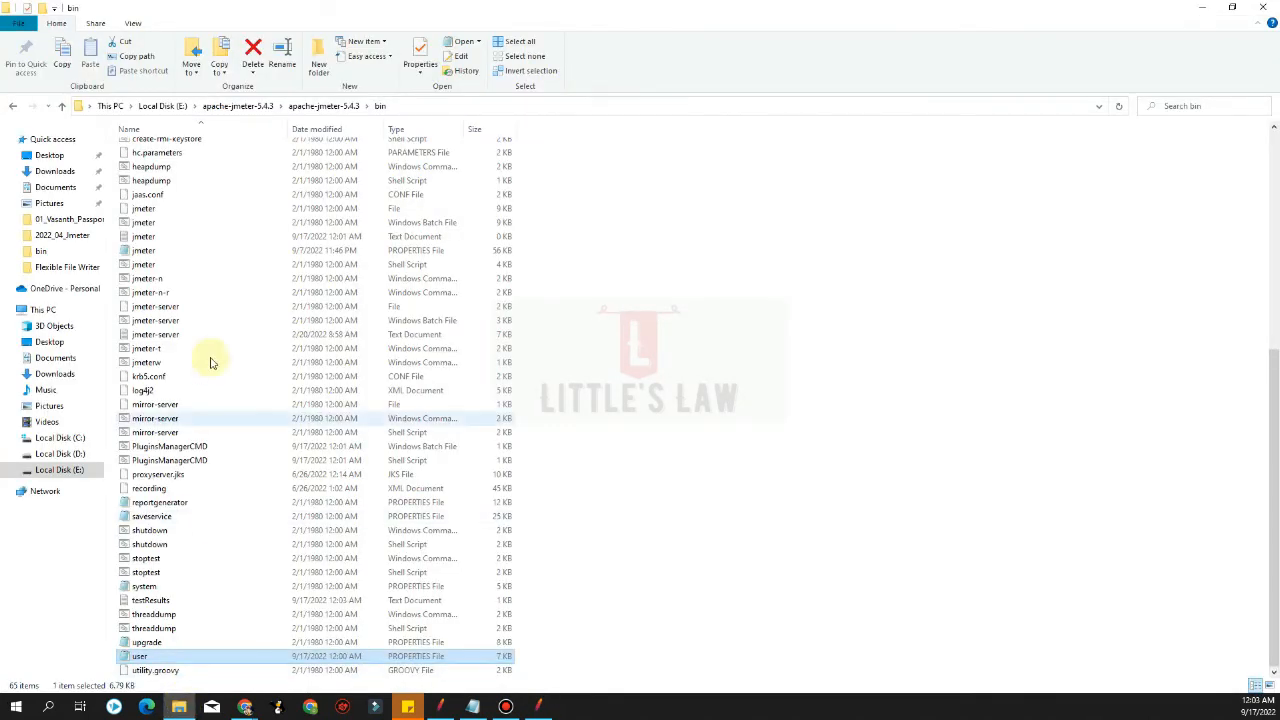
key(t)
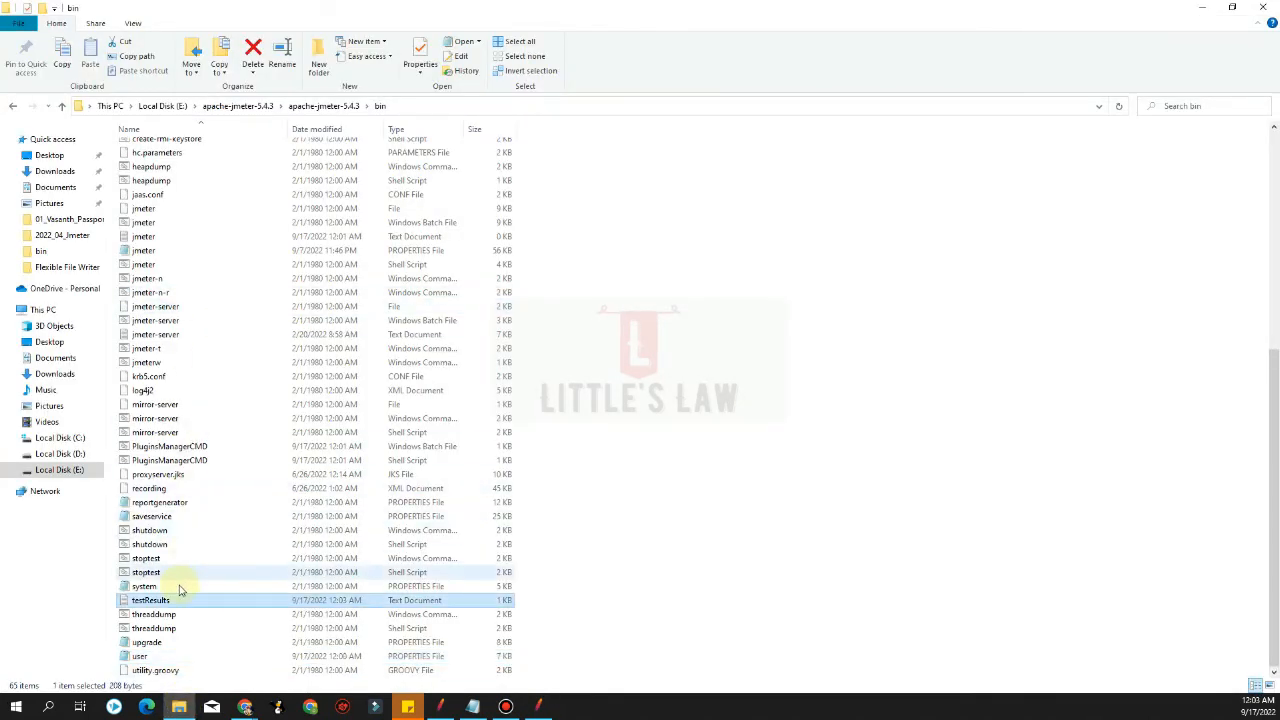
click(177, 601)
double_click(177, 601)
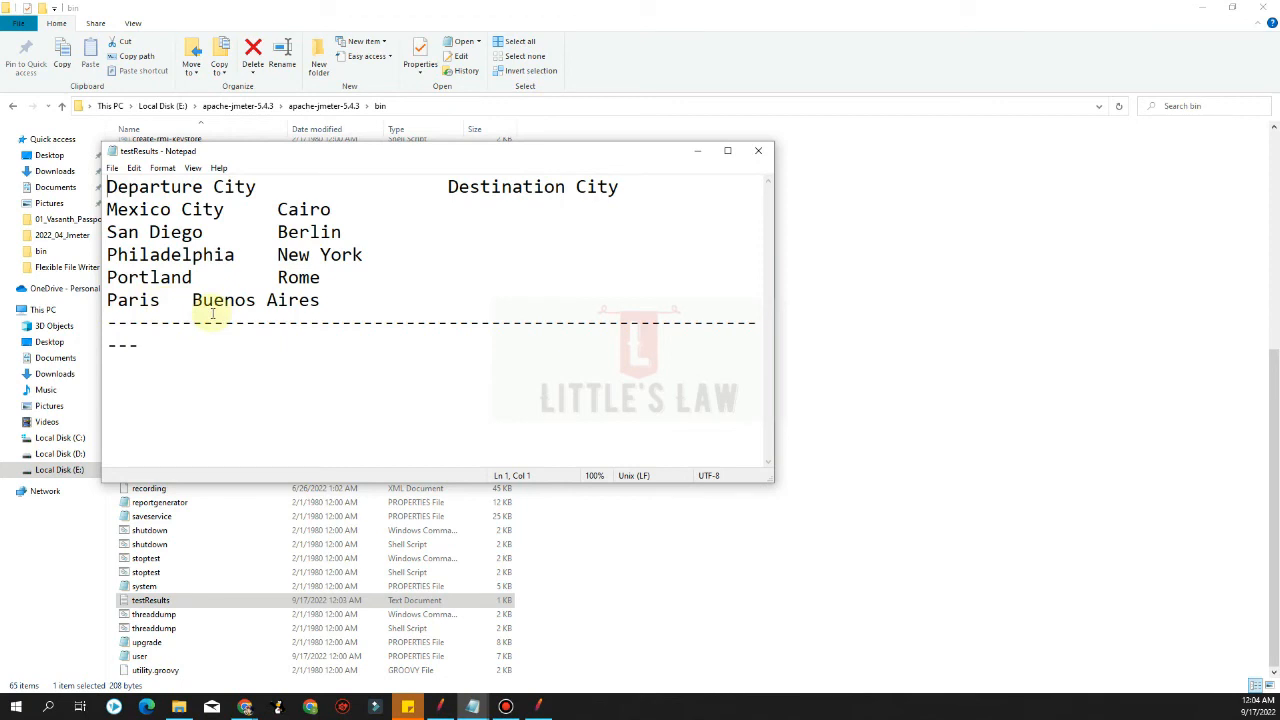
click(541, 706)
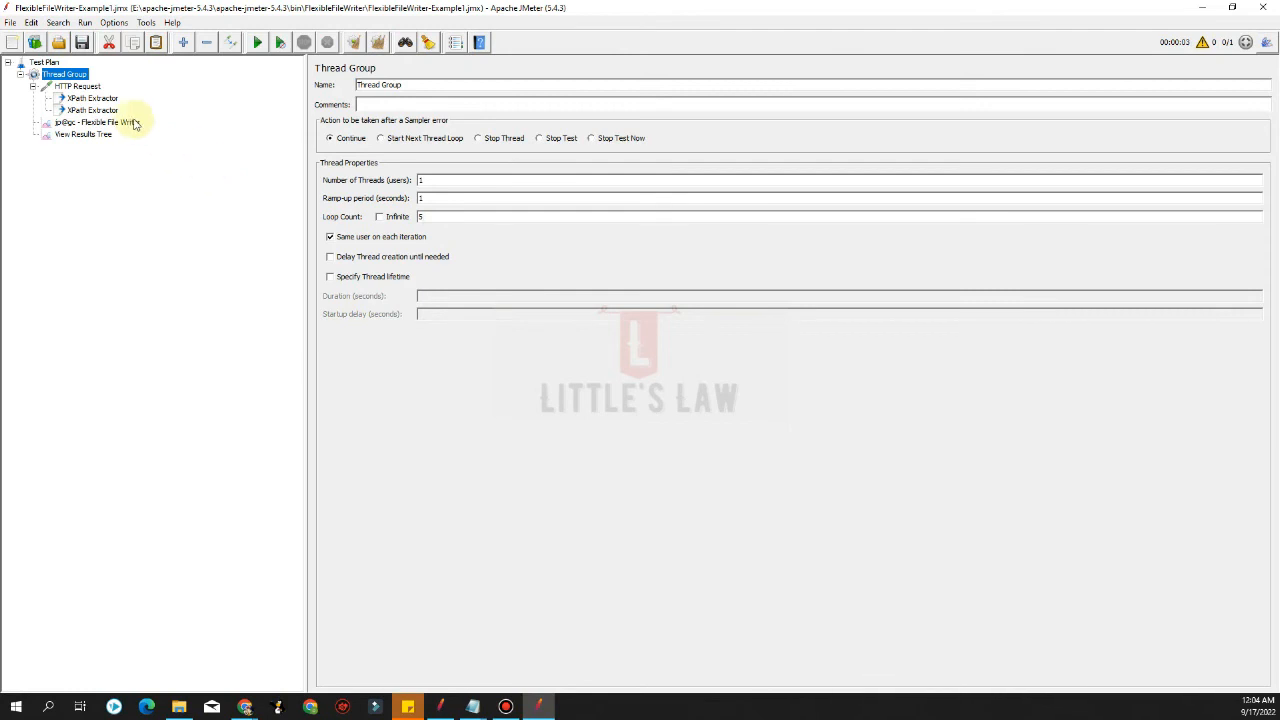
Enable Overwrite existing file in the Flexible File Writer
click(72, 88)
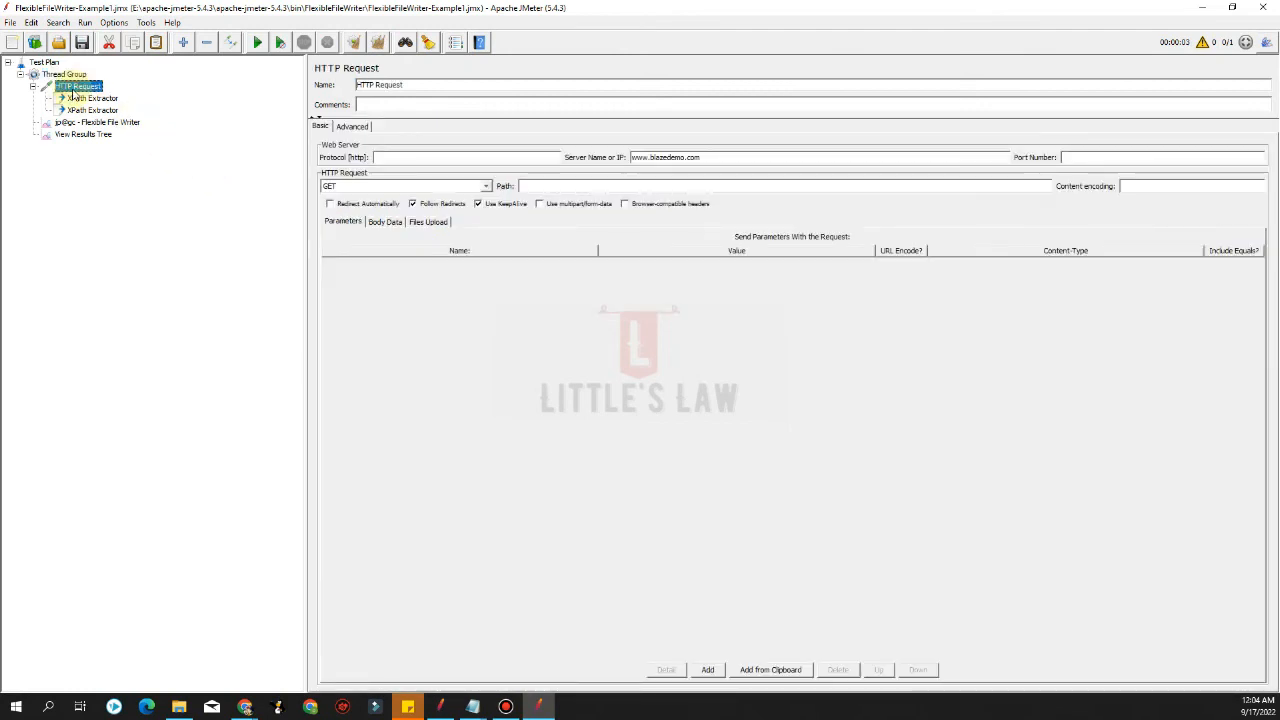
click(88, 109)
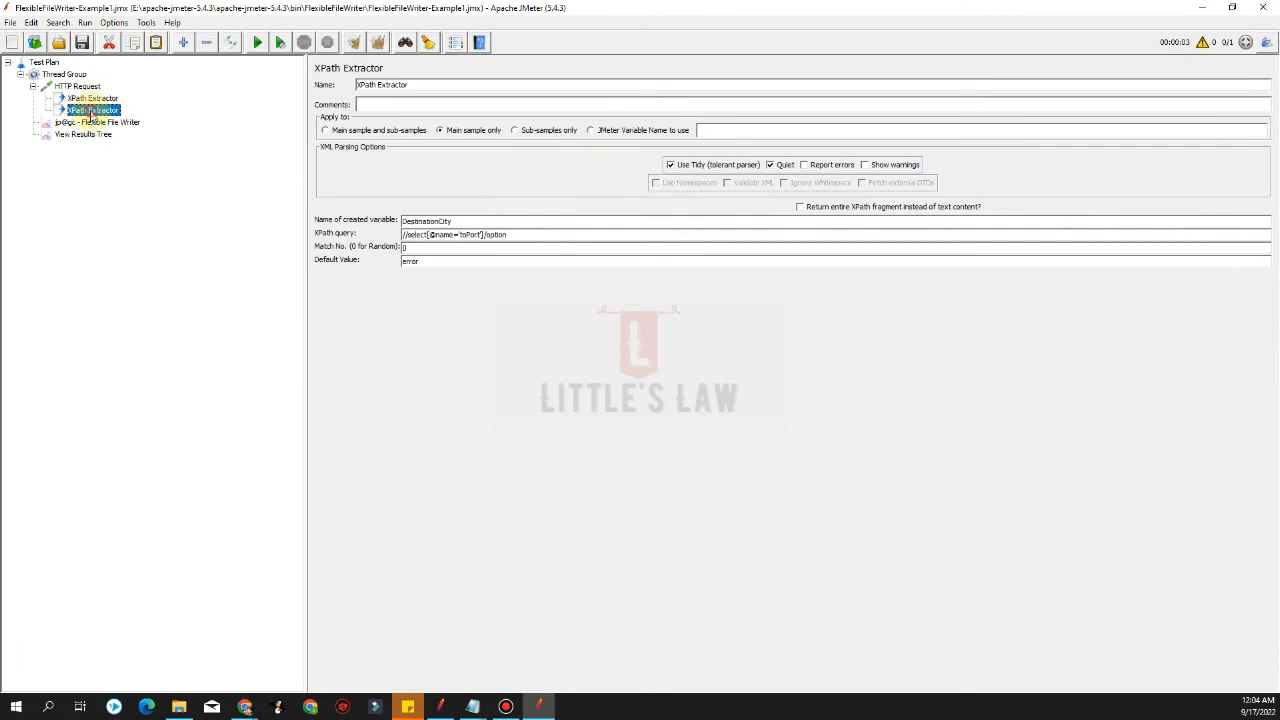
click(91, 122)
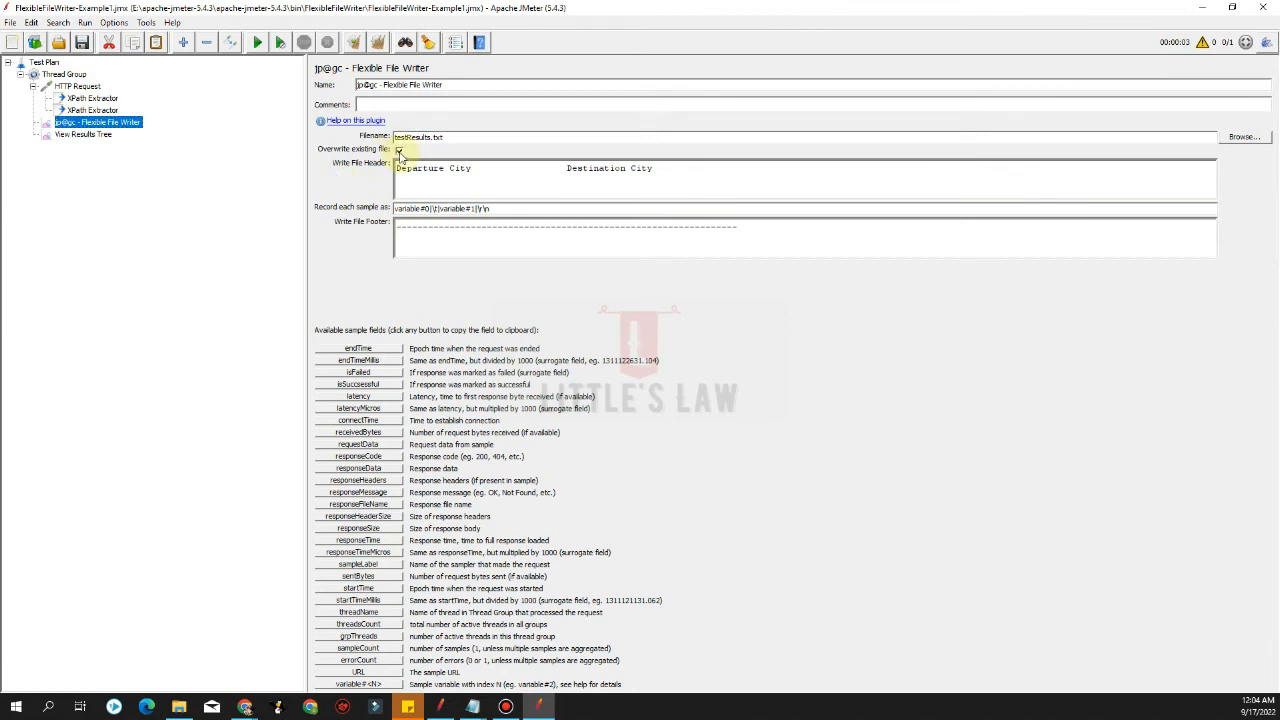
click(399, 150)
Run the test again and open the testResults file from the bin folder to check the written cities
click(257, 43)
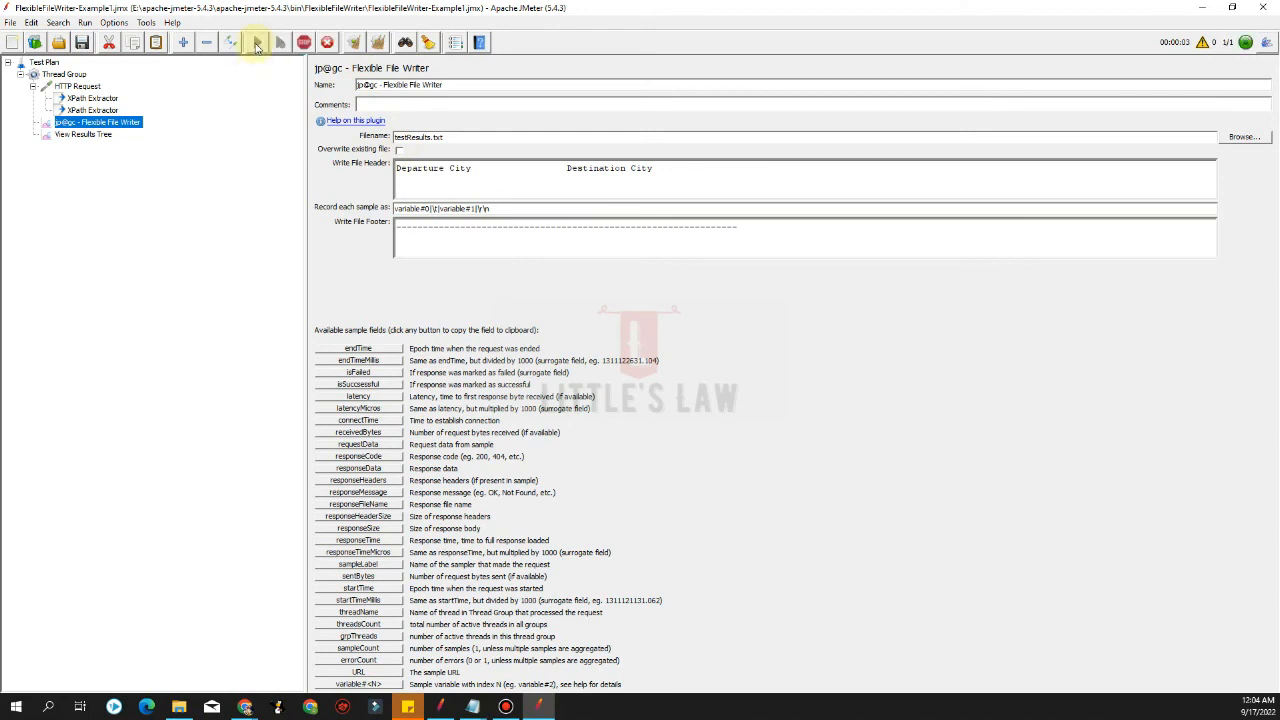
click(473, 707)
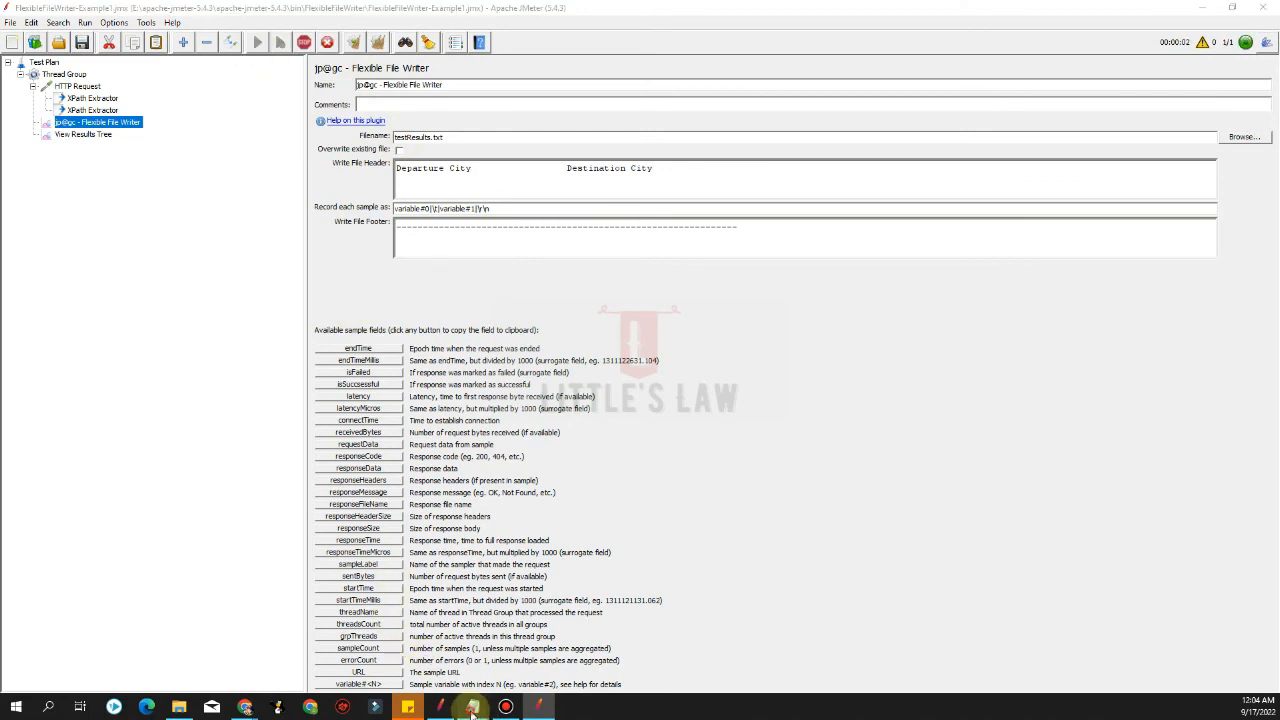
click(534, 634)
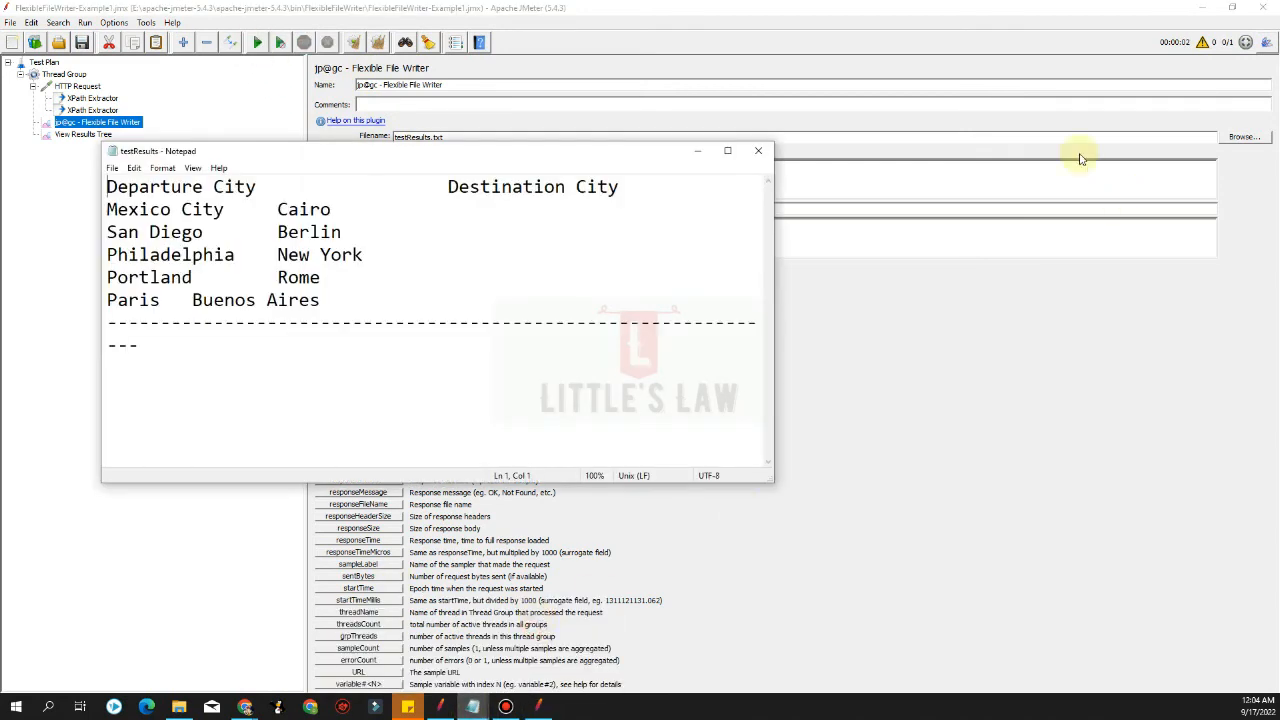
click(758, 152)
click(178, 707)
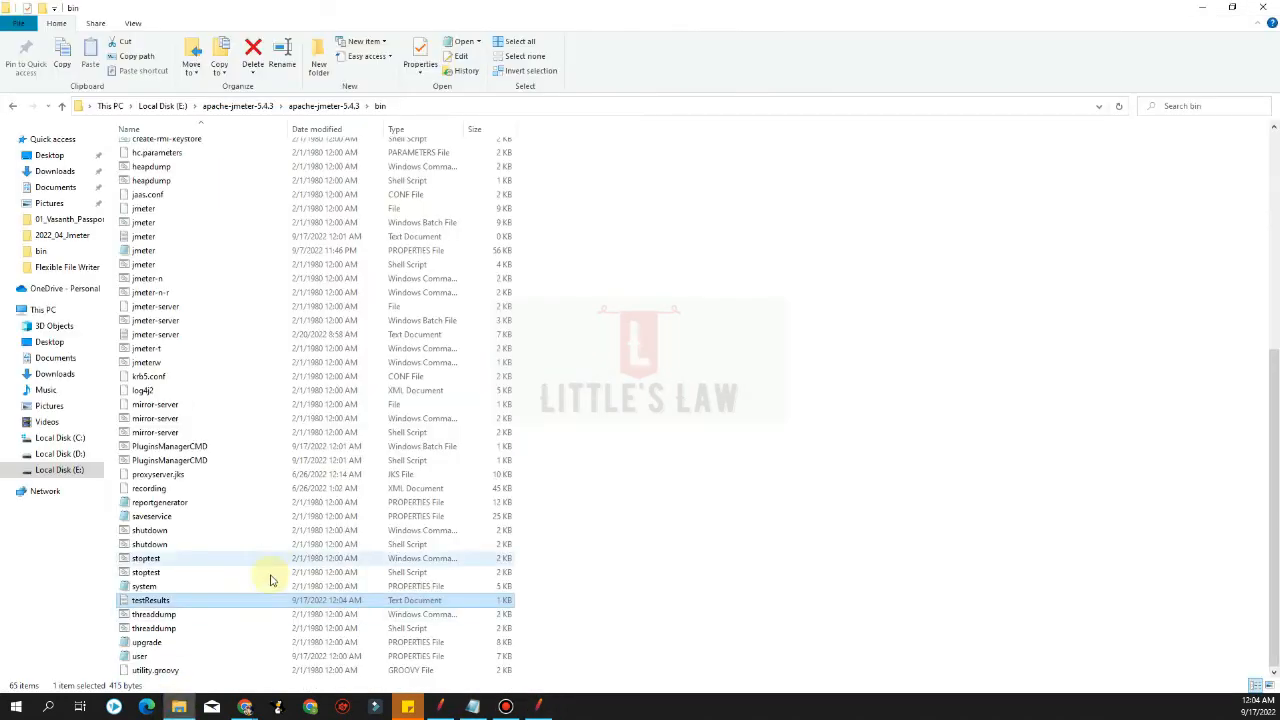
double_click(230, 600)
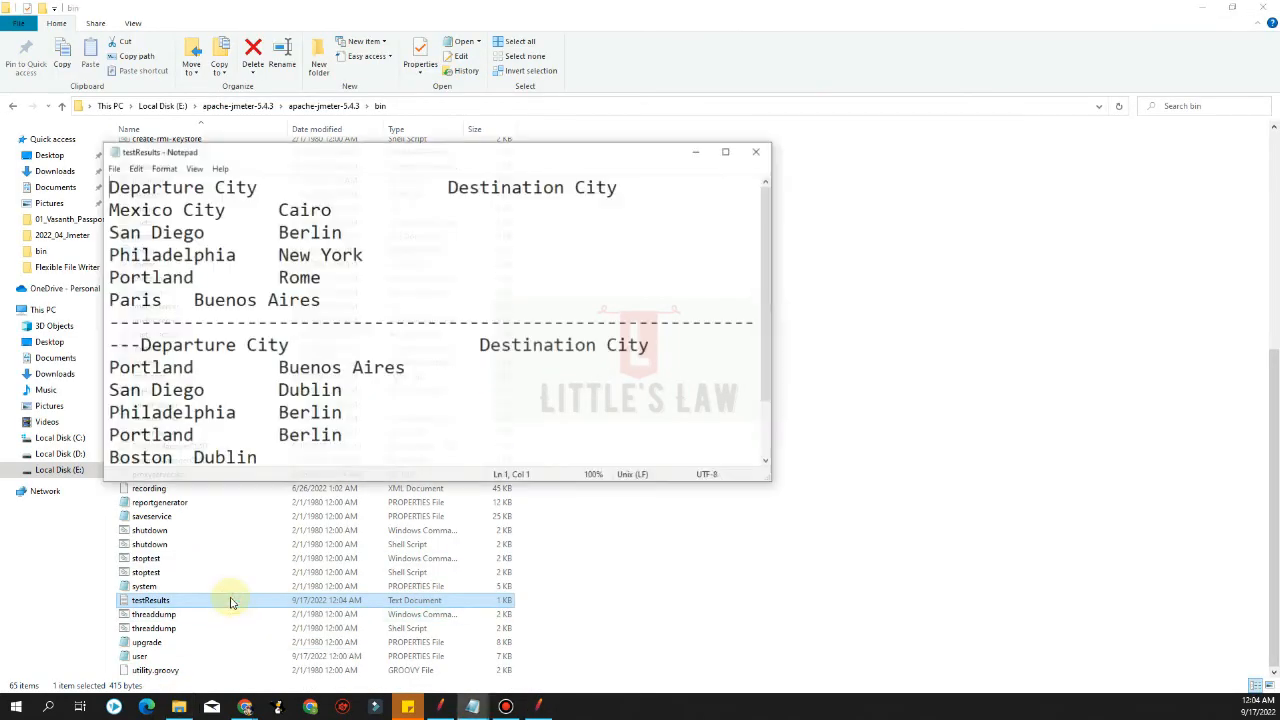
Maximize Notepad and insert a line break before the second Departure City header in the file
double_click(336, 163)
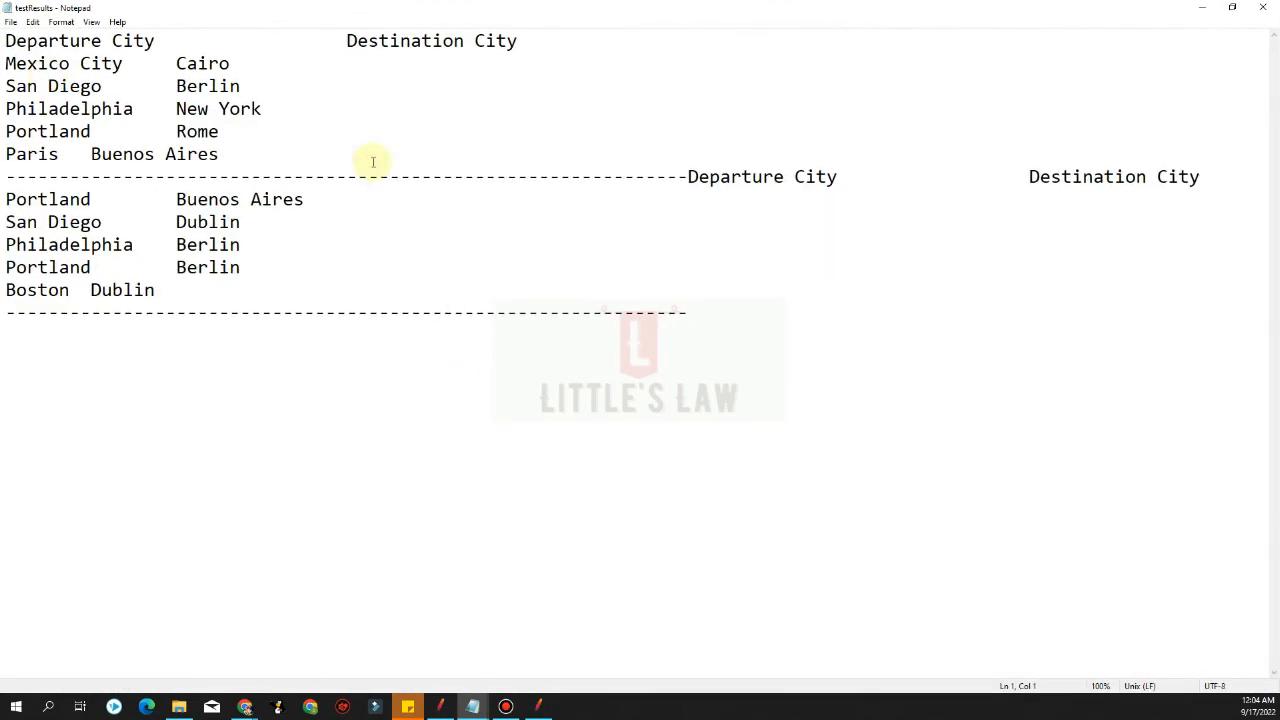
click(688, 176)
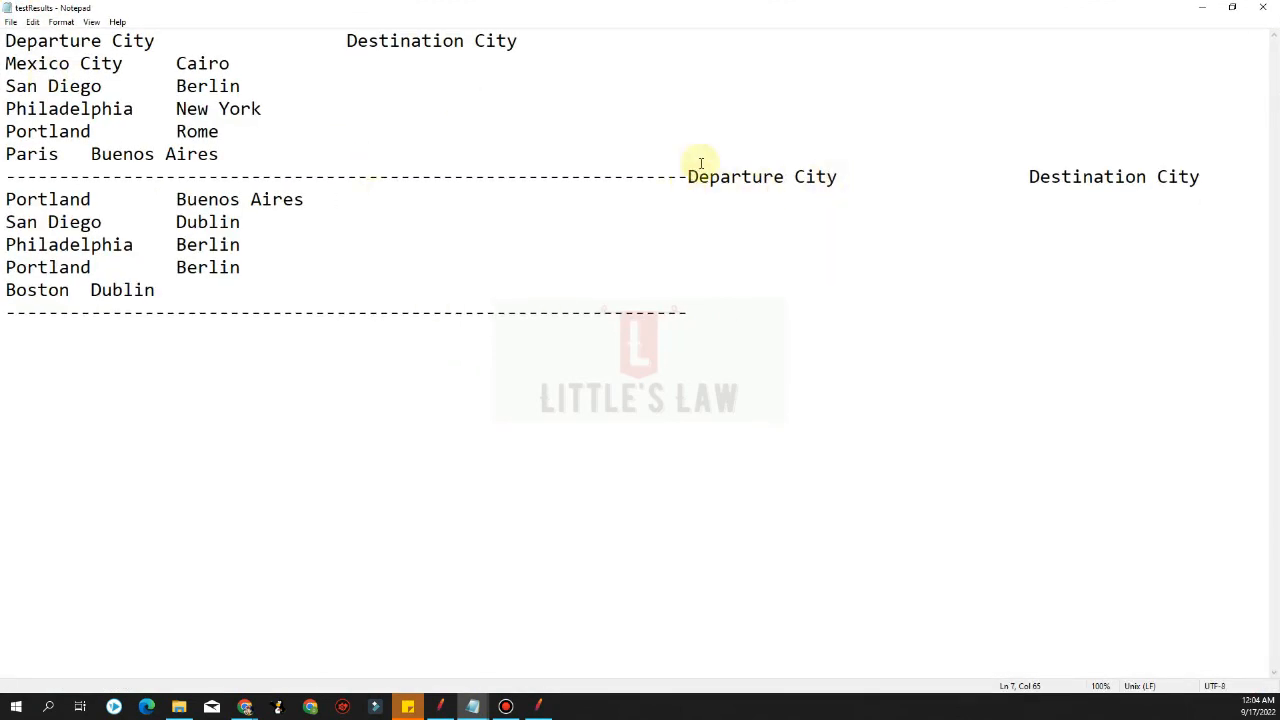
key(Return)
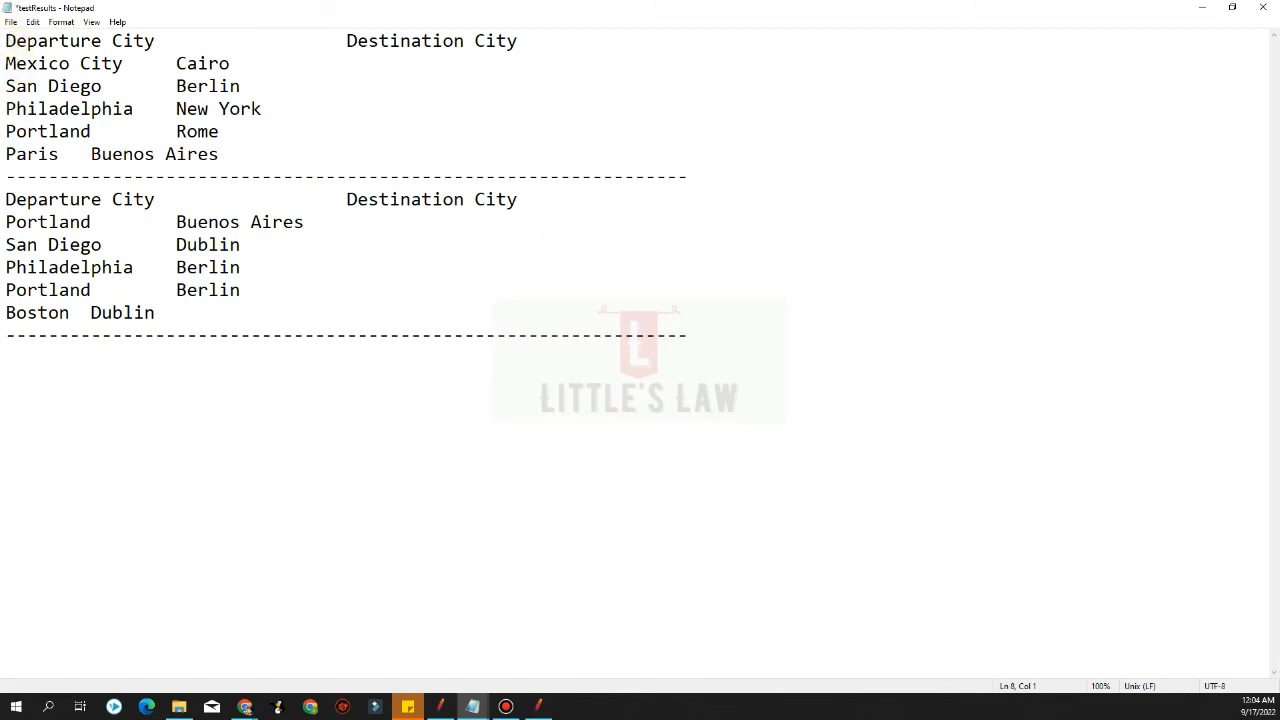
Clear the file's entire contents and close Notepad without saving changes
click(1262, 7)
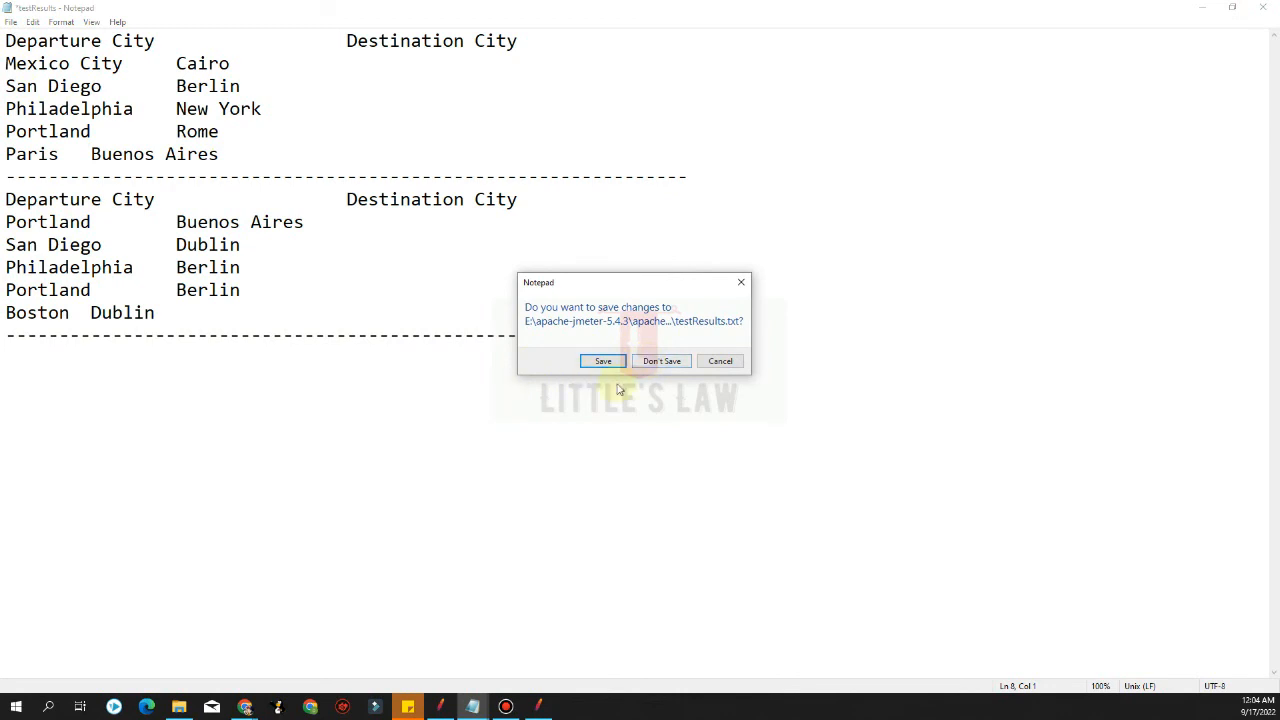
click(720, 361)
click(683, 437)
key(ctrl+a)
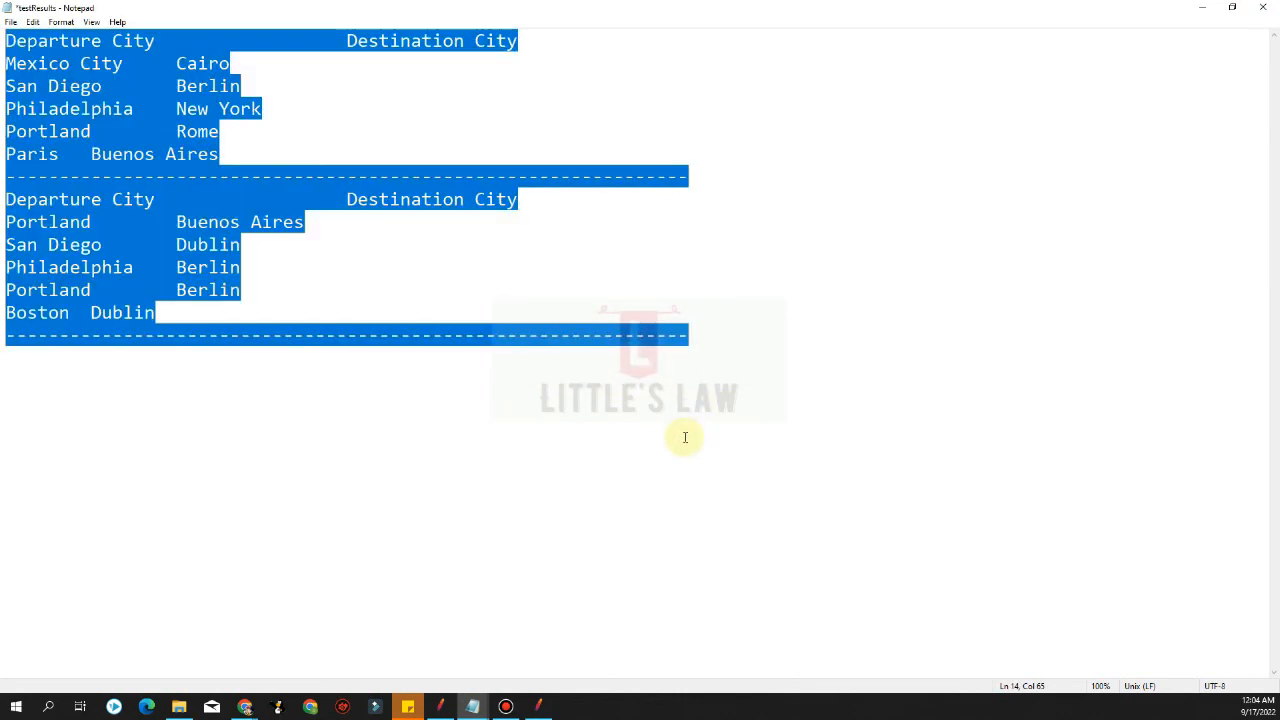
text(\)
key(ctrl+a)
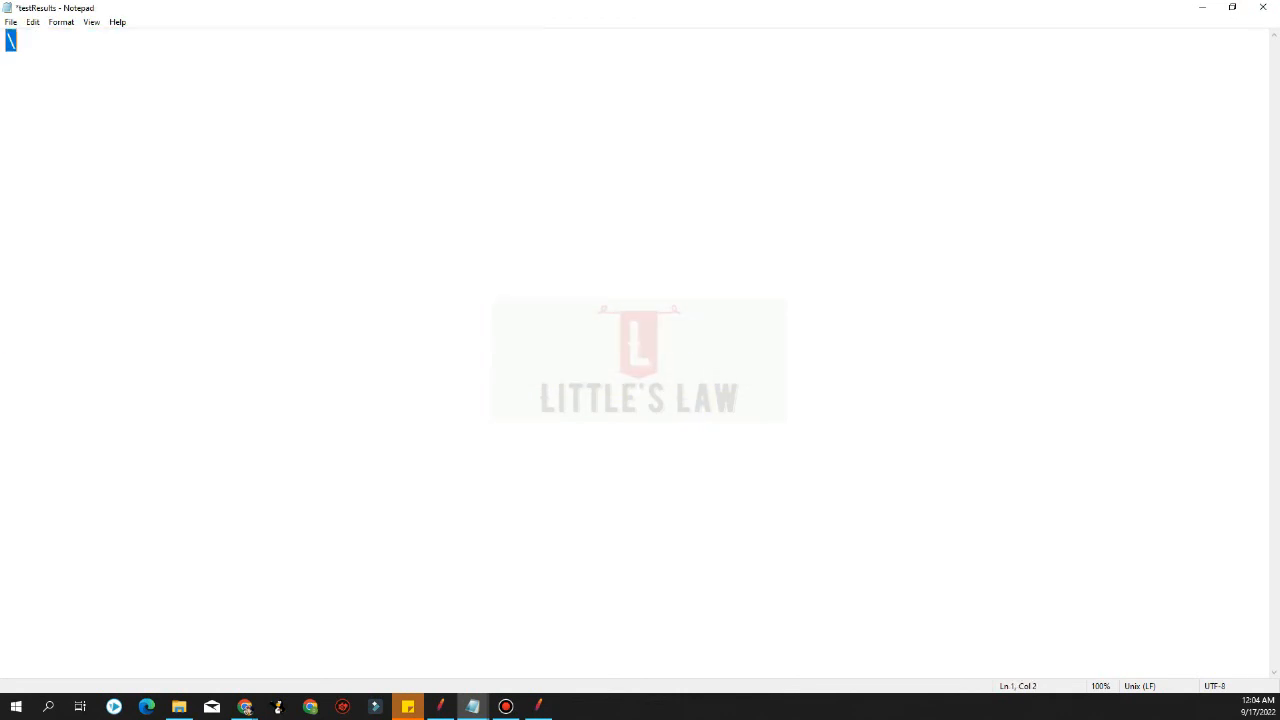
key(BackSpace)
text(\)
key(ctrl+a)
click(1262, 7)
click(661, 361)
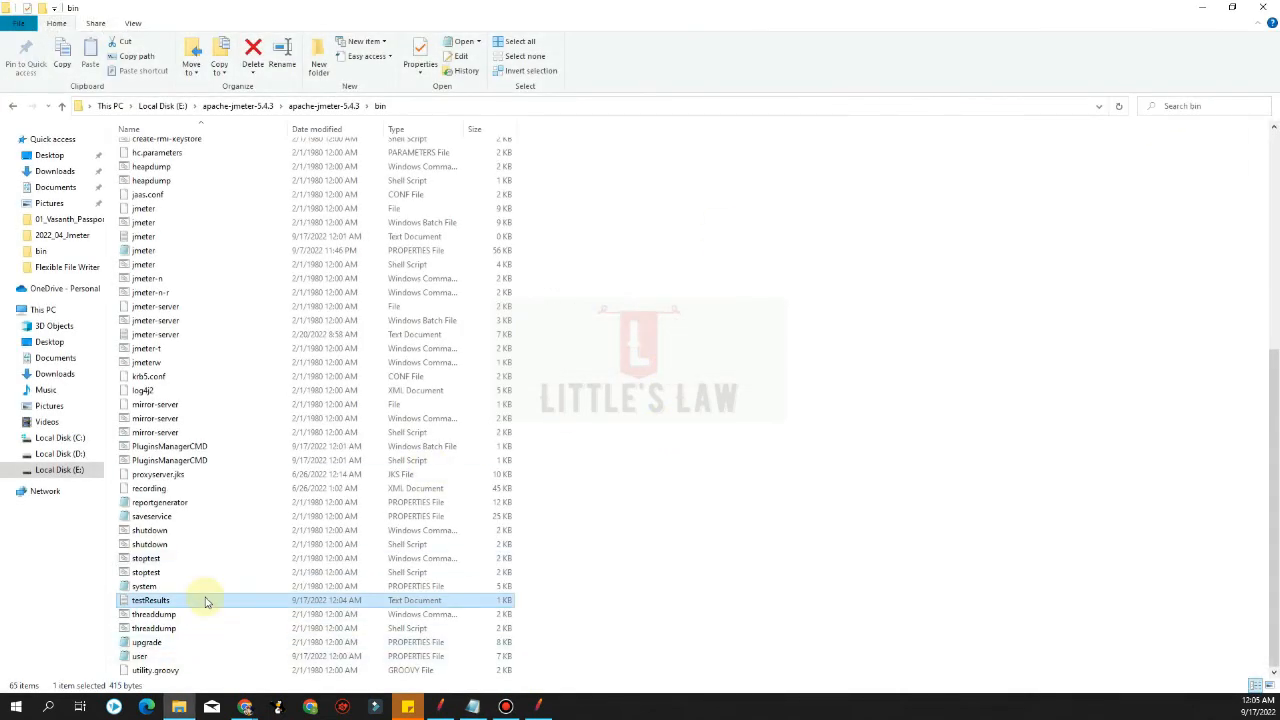
Reopen testResults to review its contents, then close it and return to JMeter
double_click(205, 599)
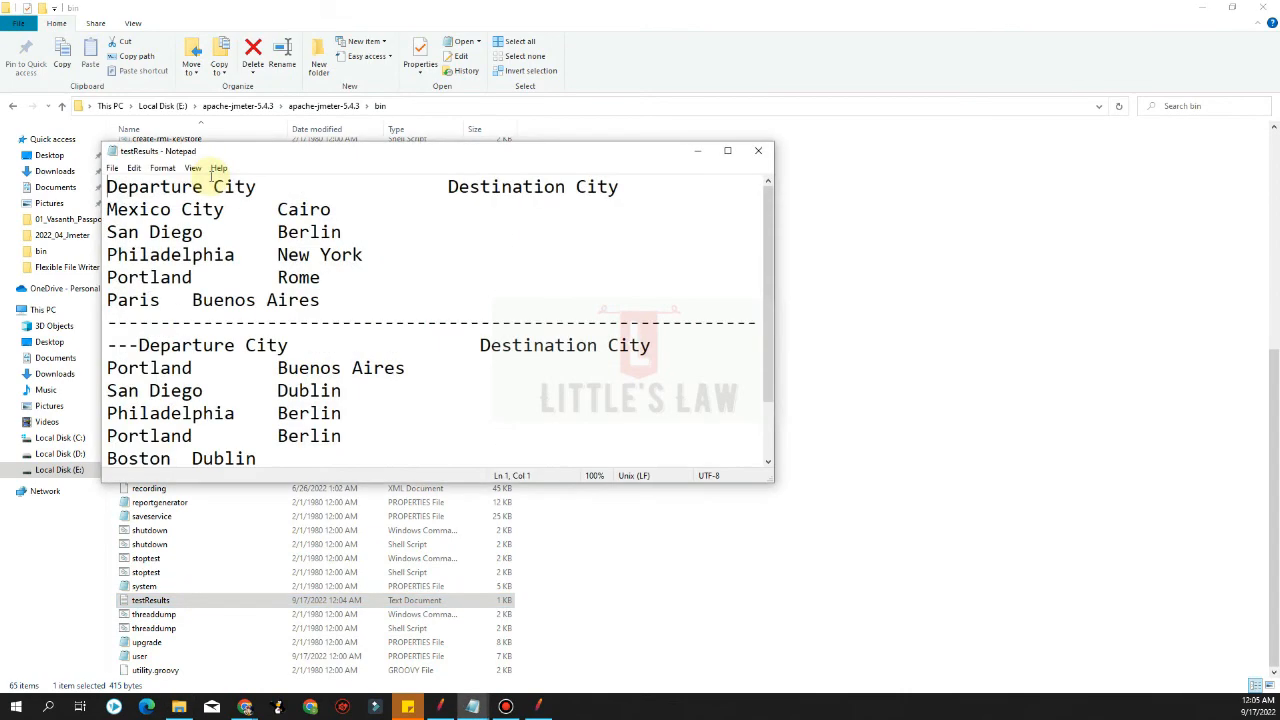
click(758, 151)
click(1201, 7)
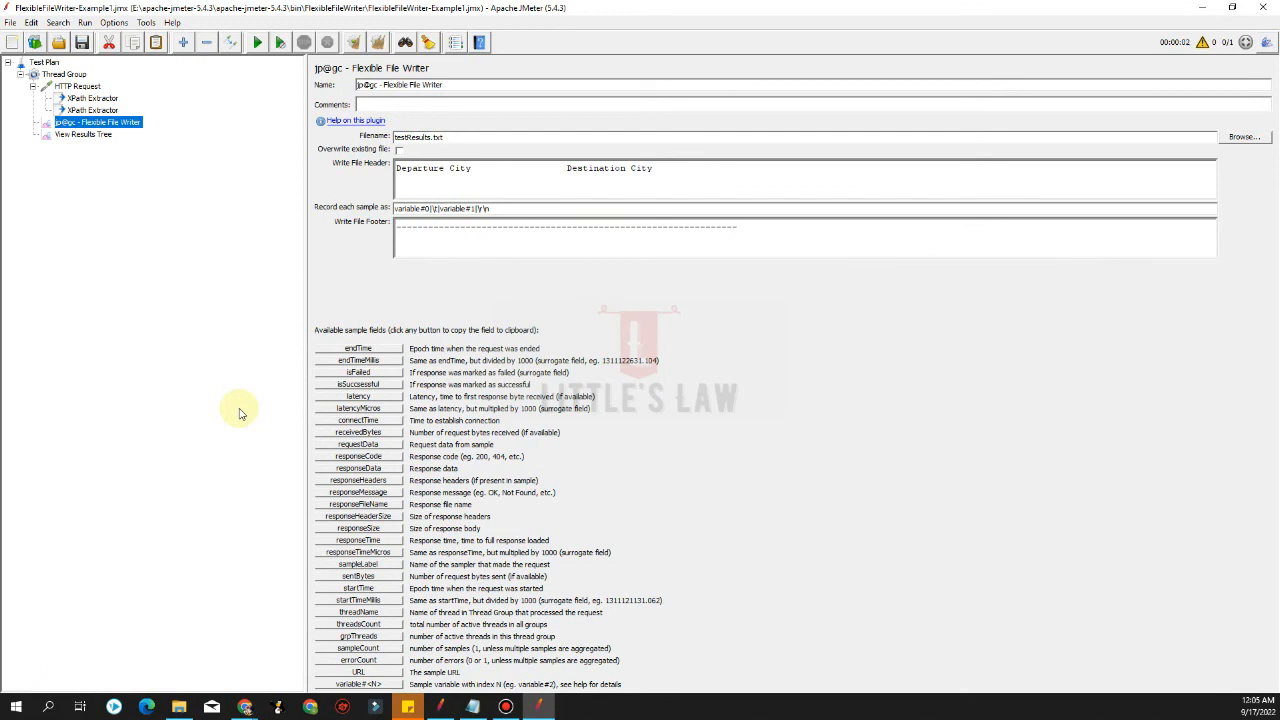
Enable Overwrite existing file in the Flexible File Writer, select View Results Tree and start the test
click(399, 150)
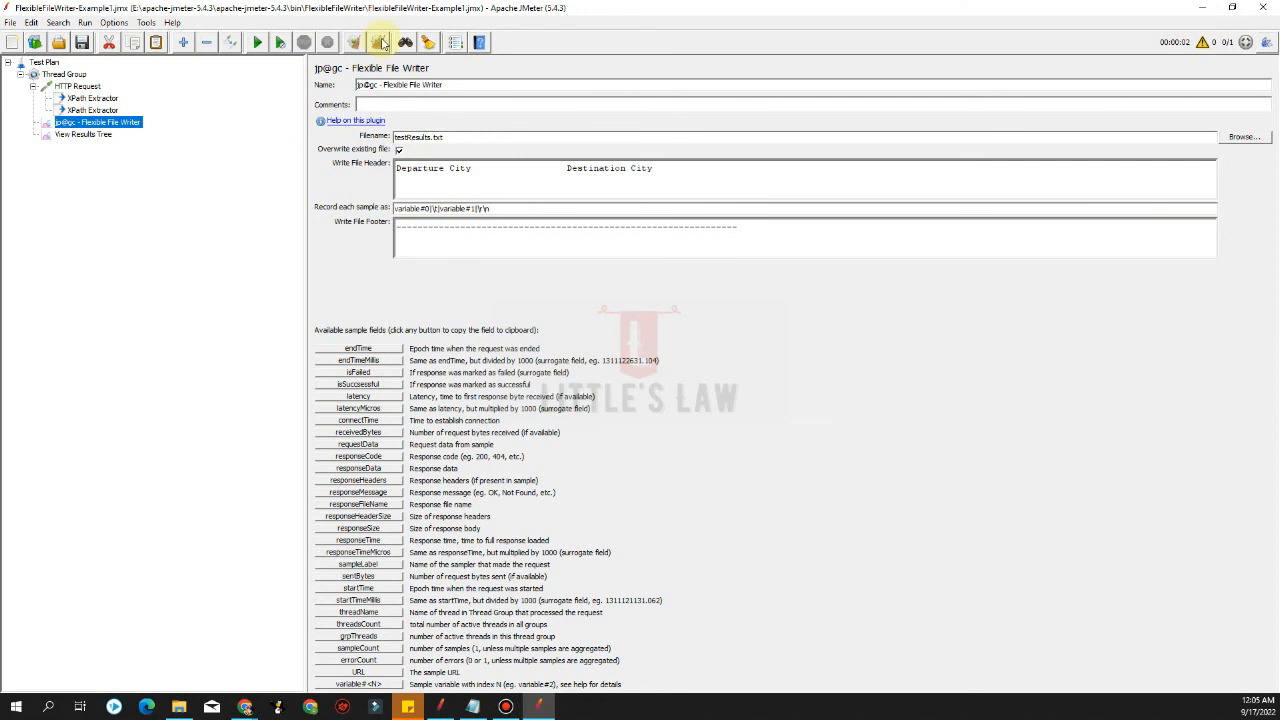
click(80, 134)
click(259, 43)
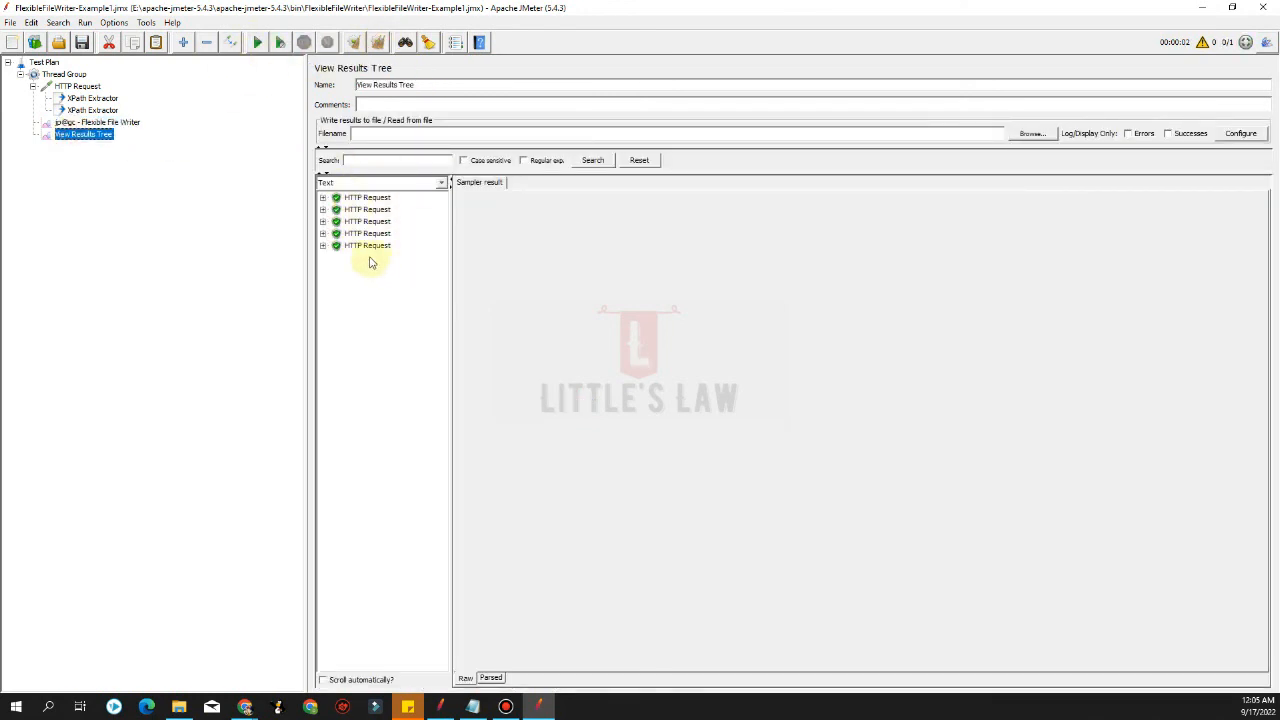
Open testResults from the bin folder to inspect the overwritten cities, then return to JMeter
click(179, 706)
double_click(182, 605)
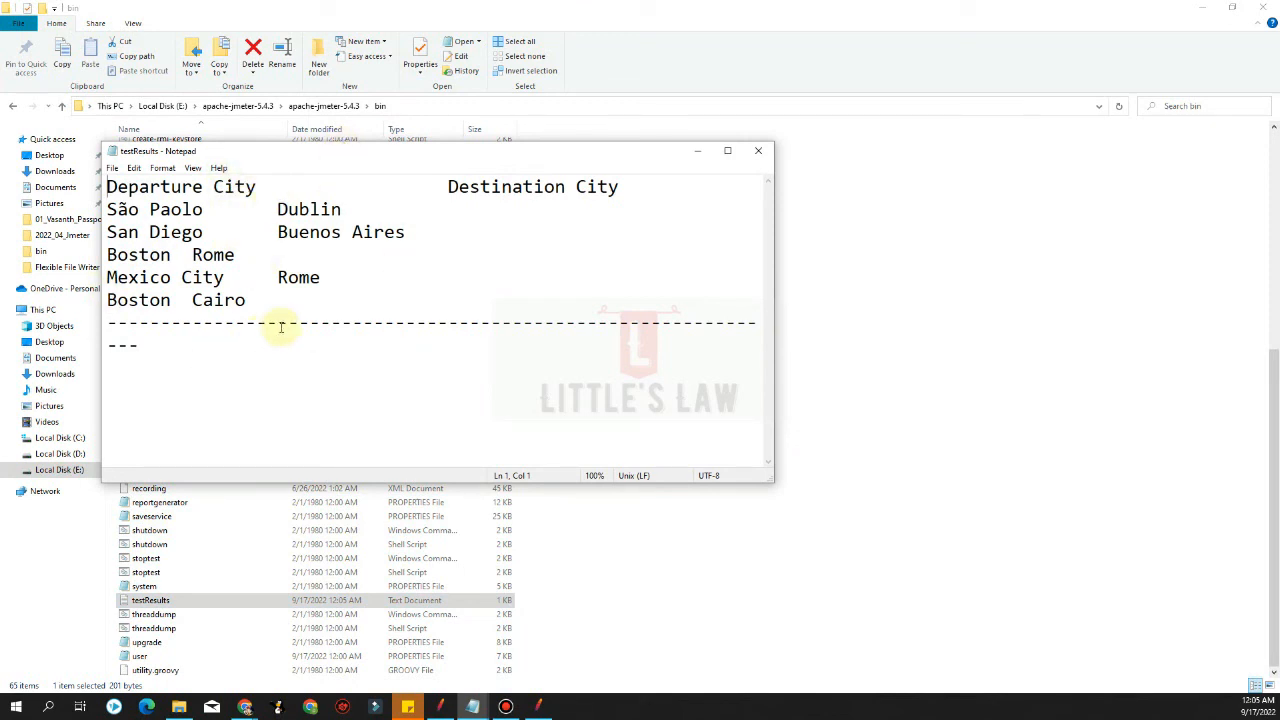
click(539, 705)
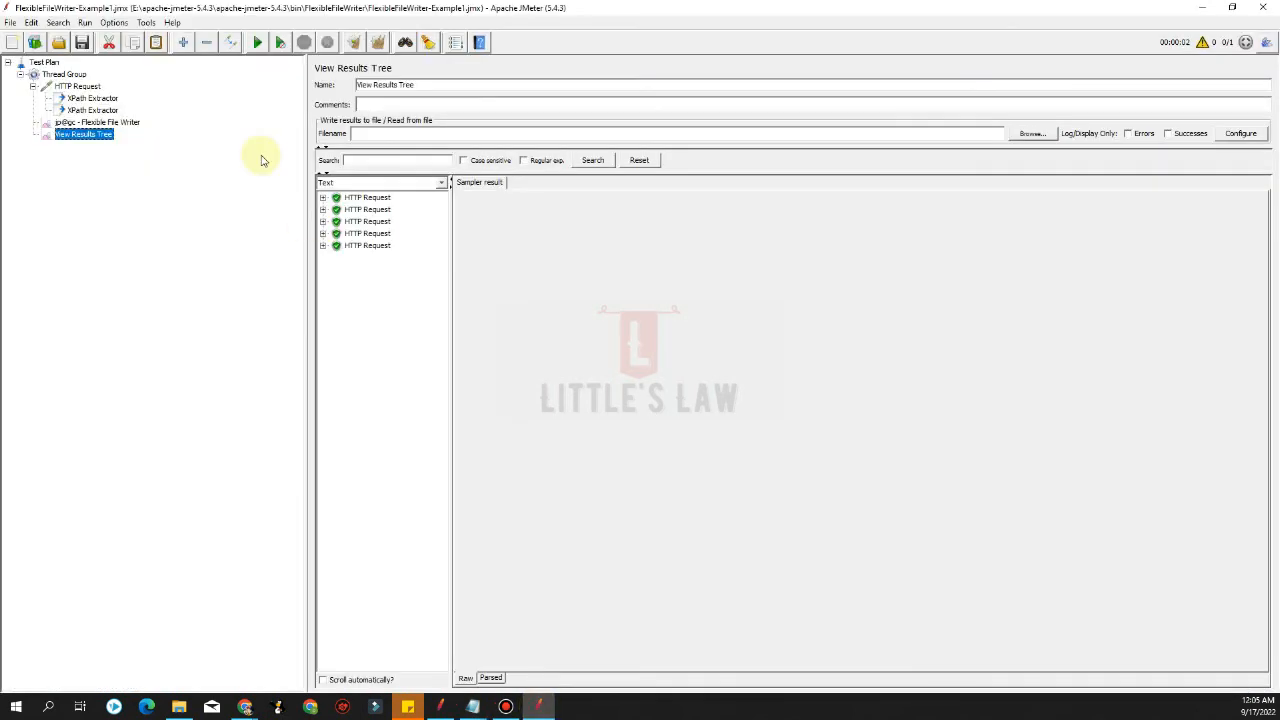